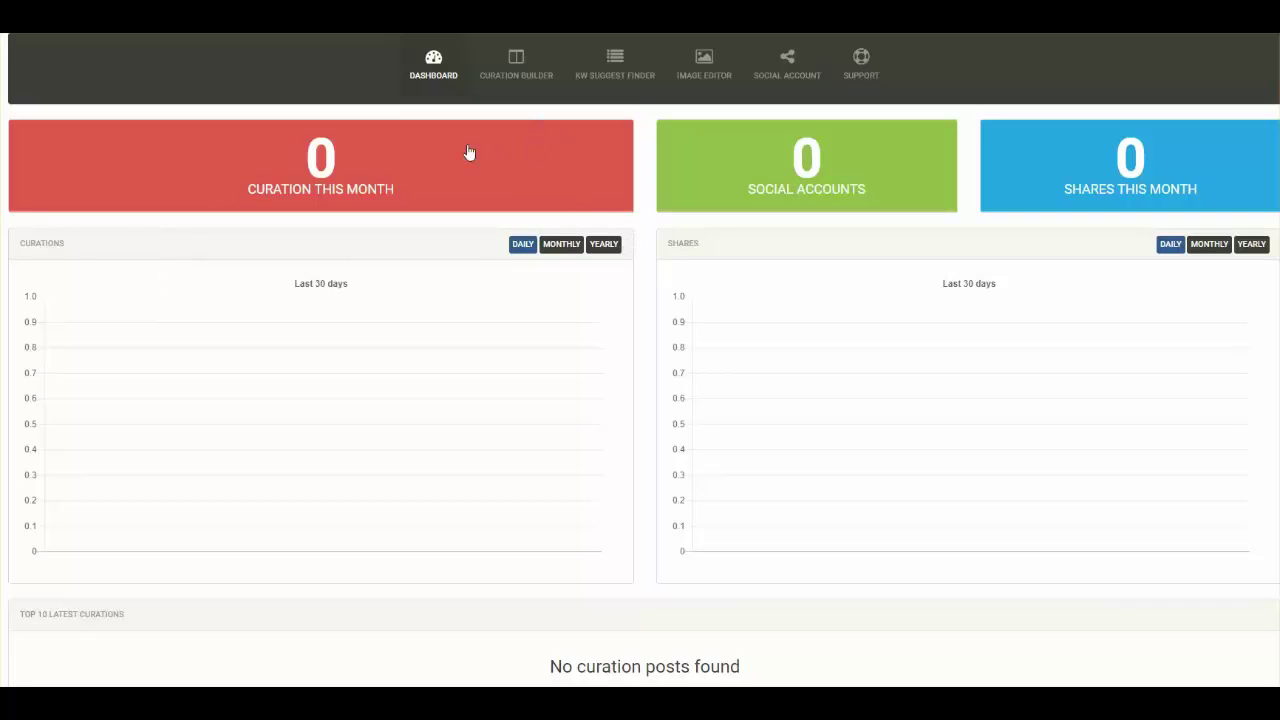
# - Open the Curation Builder page from the dashboard's top navigation bar
pyautogui.click(500, 78)
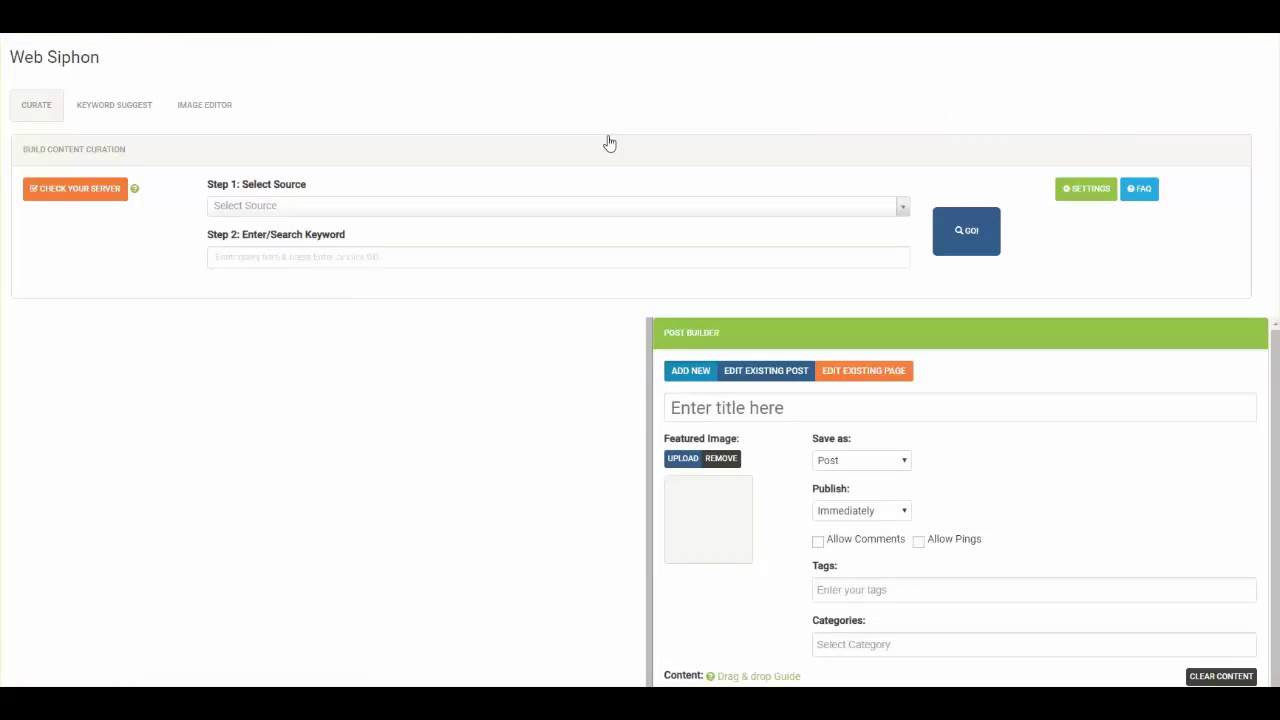
# - Look over the Keyword Suggest and Image Editor tabs, then return to Curate
pyautogui.scroll(-4, 609, 143)
pyautogui.scroll(4, 600, 183)
pyautogui.click(117, 108)
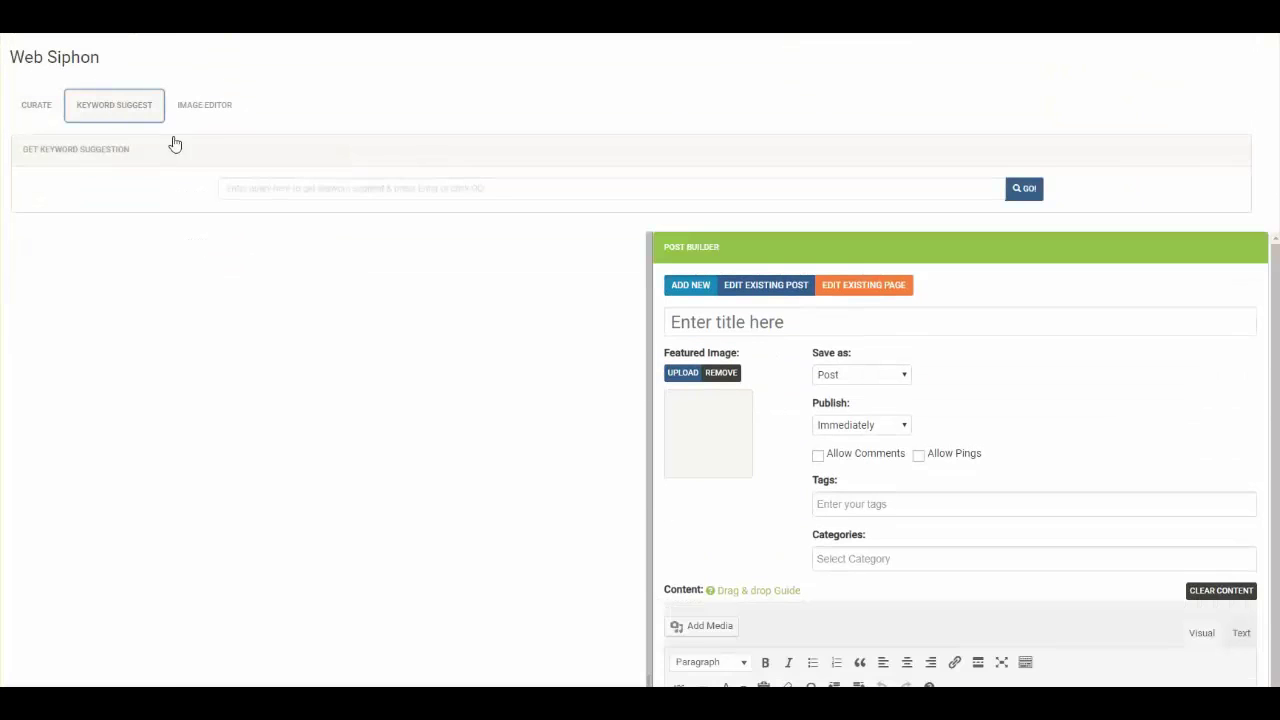
pyautogui.click(214, 118)
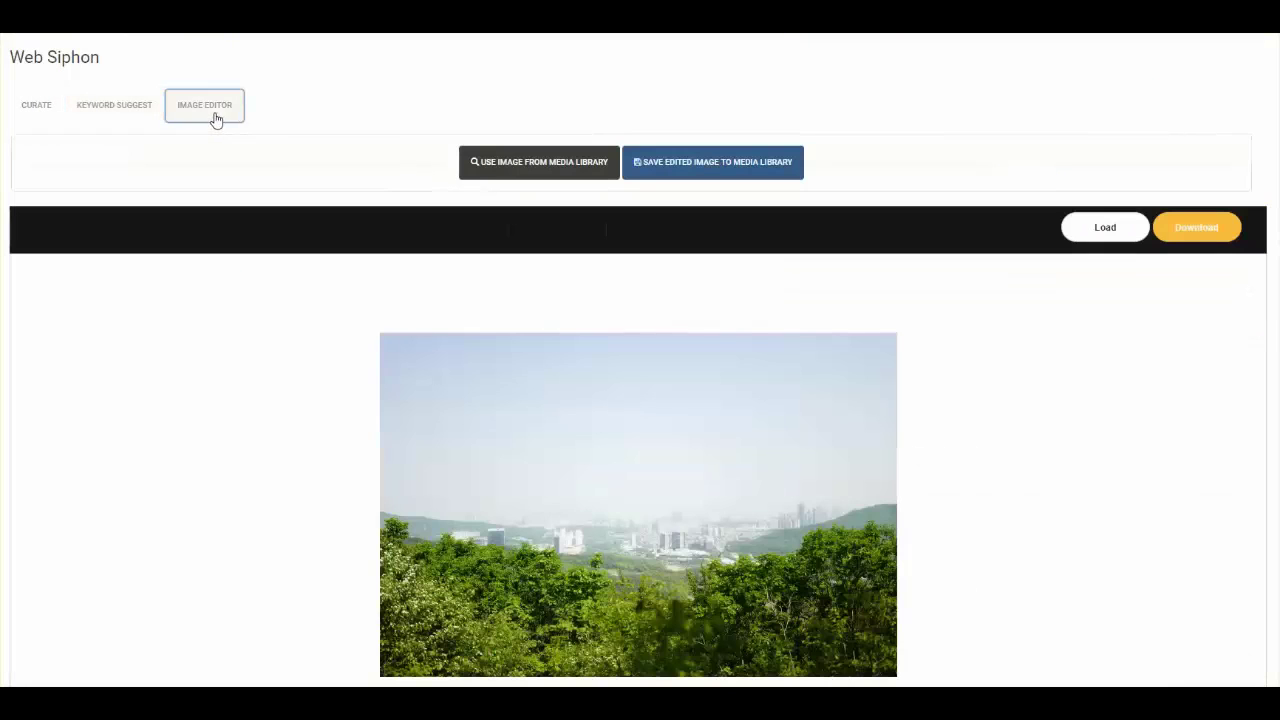
pyautogui.click(44, 112)
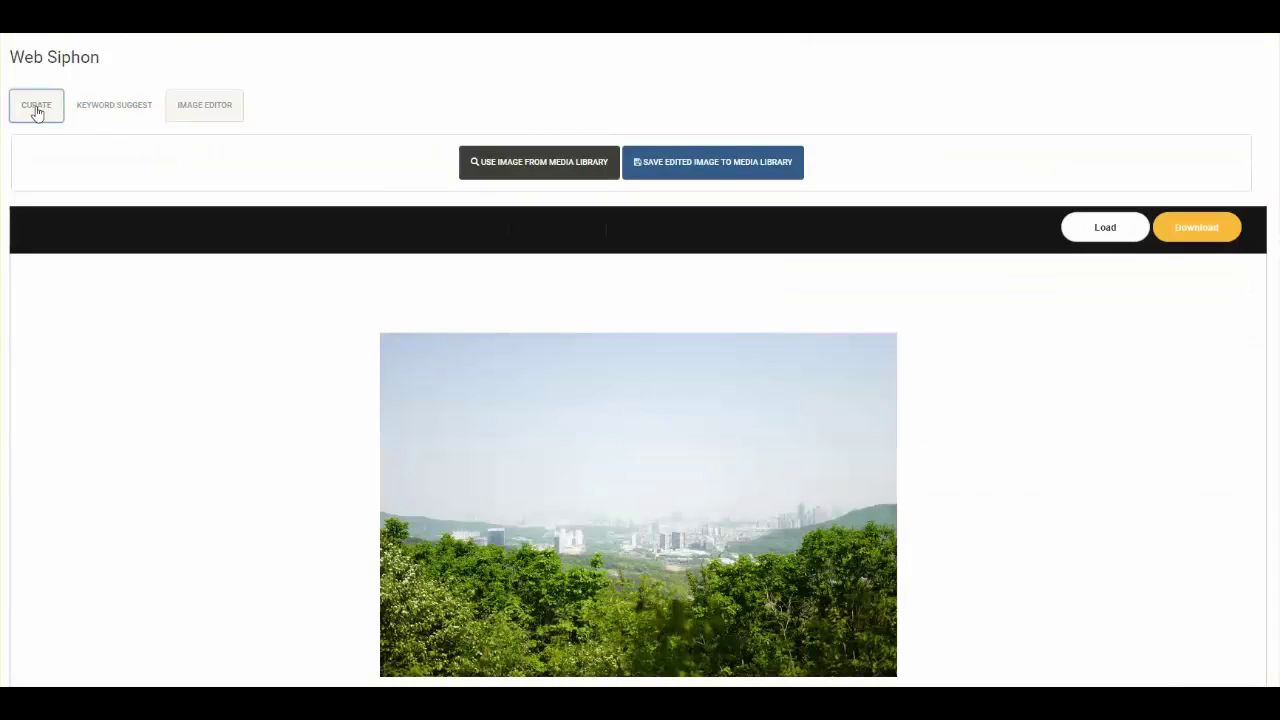
# - Choose Google Plus in Select Source and move on to the keyword field
pyautogui.click(447, 207)
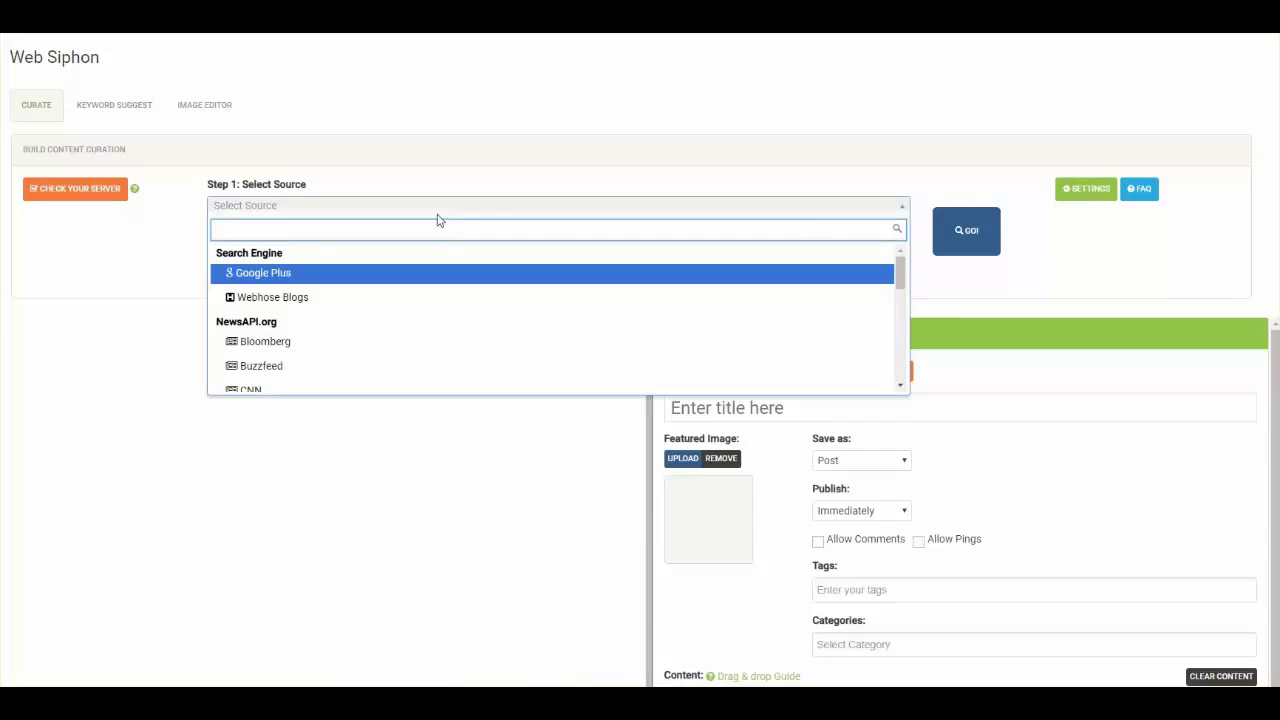
pyautogui.scroll(-10, 337, 300)
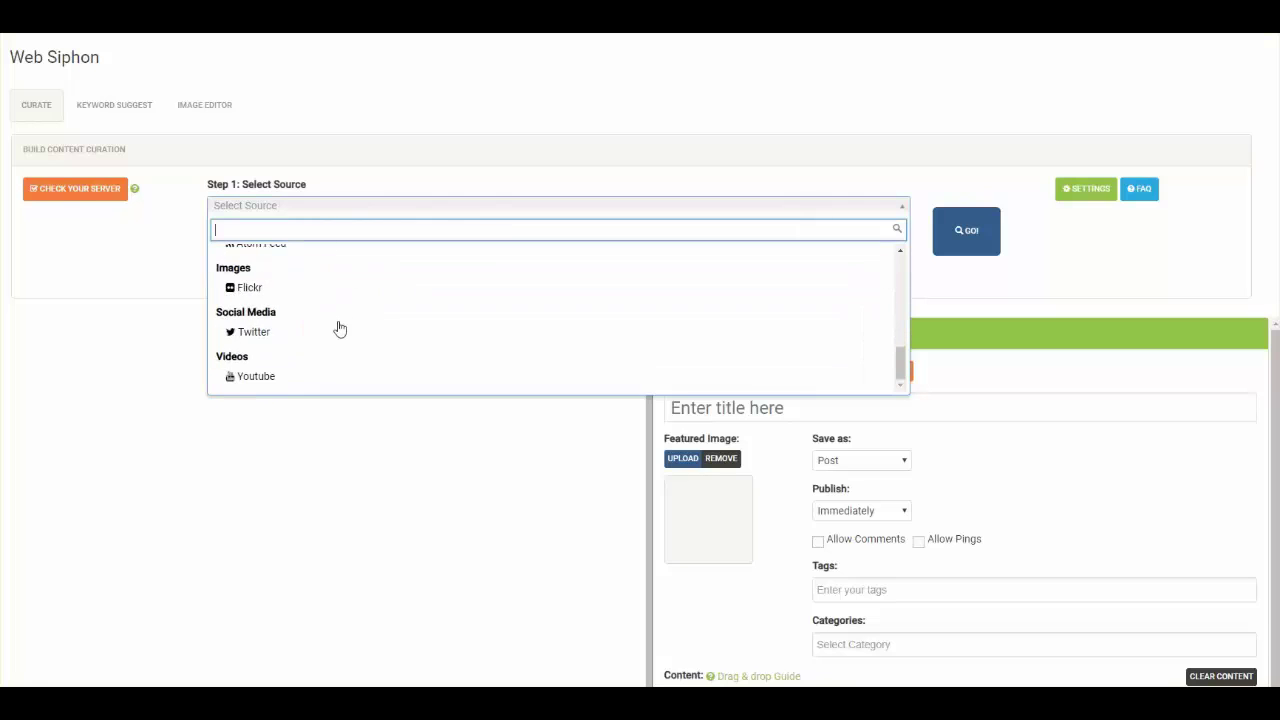
pyautogui.scroll(-2, 341, 325)
pyautogui.scroll(4, 335, 305)
pyautogui.scroll(-3, 330, 315)
pyautogui.scroll(10, 324, 318)
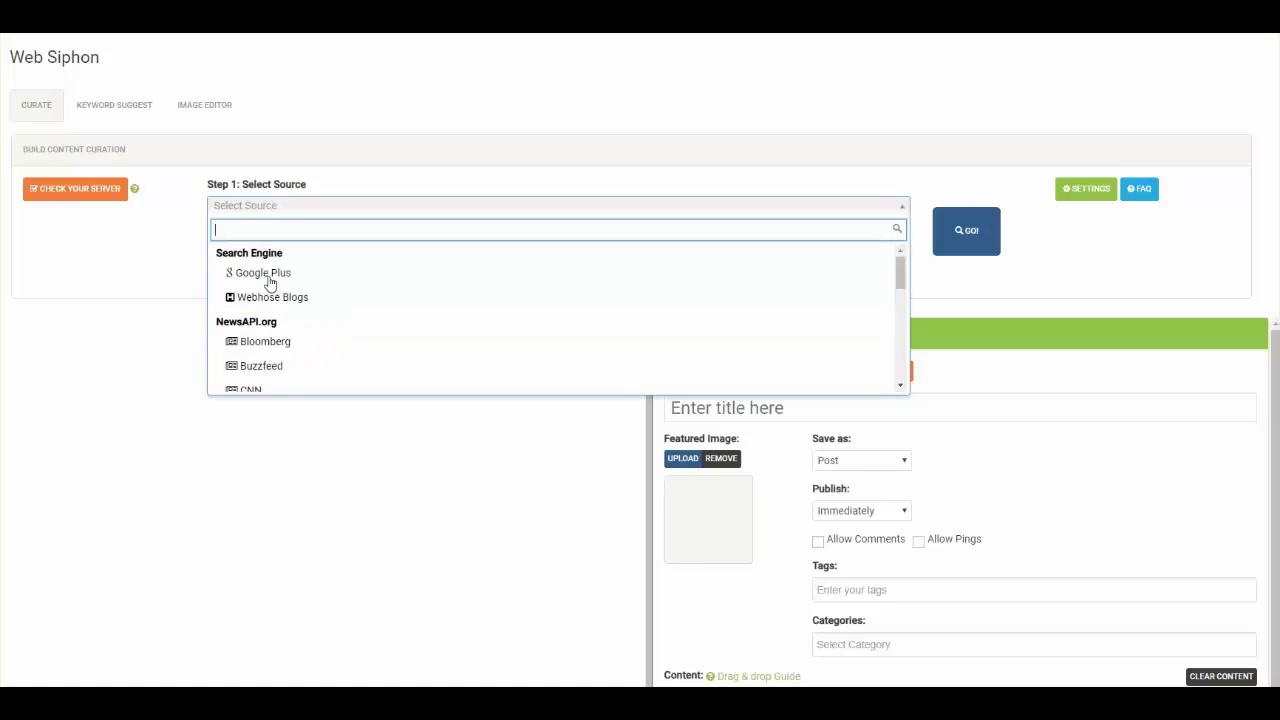
pyautogui.click(266, 278)
pyautogui.click(277, 258)
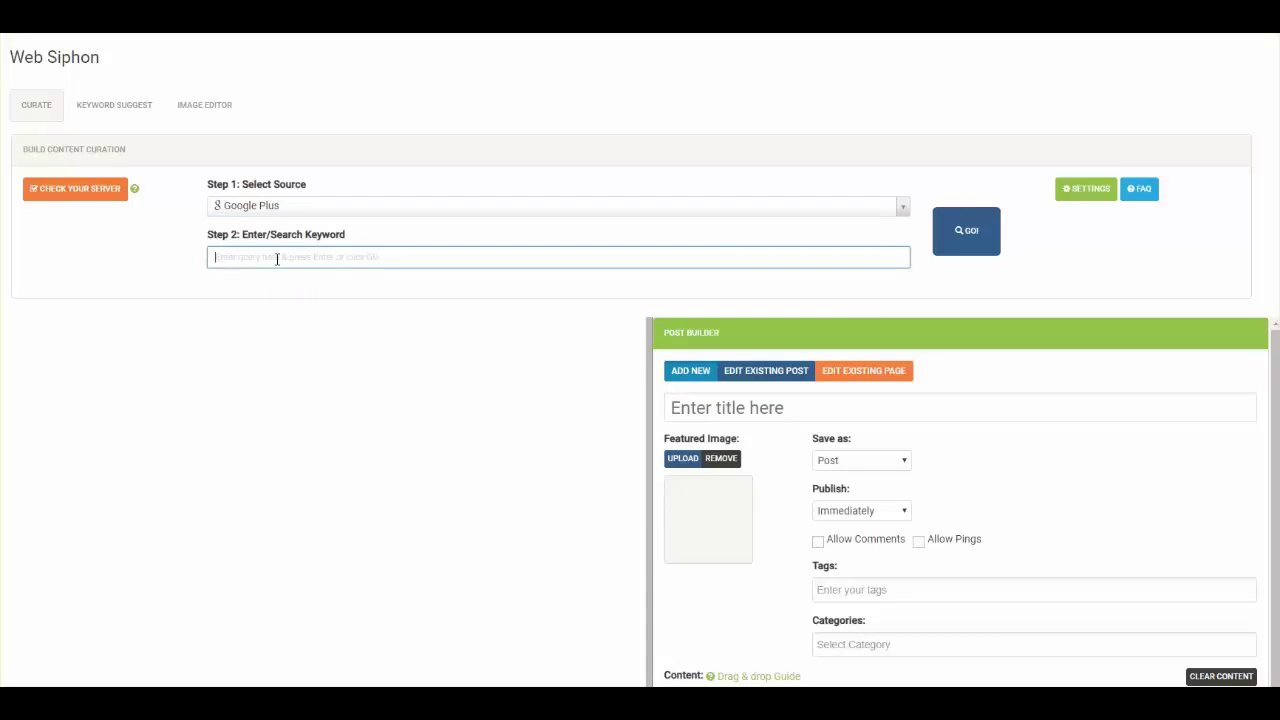
# - Search Google Plus for the keyword 'food'
pyautogui.write('food')
pyautogui.click(968, 232)
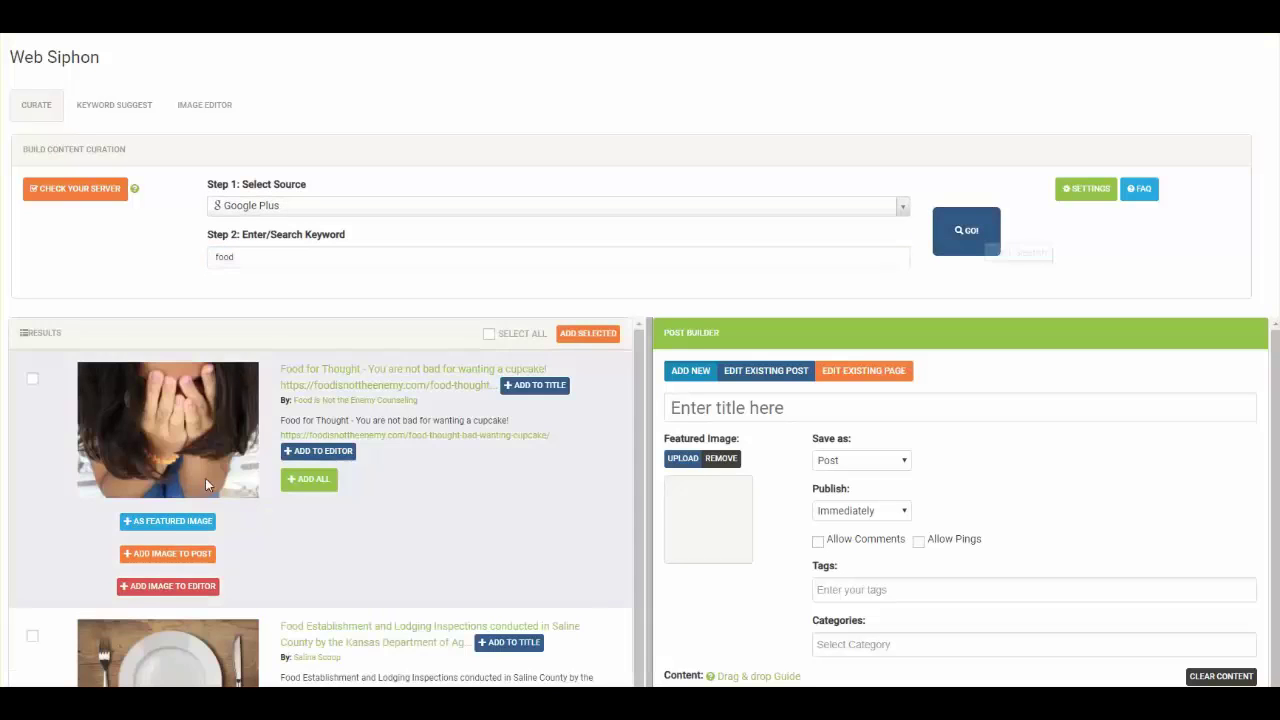
pyautogui.scroll(-2, 230, 485)
pyautogui.scroll(2, 254, 495)
# - Use the Food for Thought result as the post's title, featured image and content
pyautogui.click(535, 386)
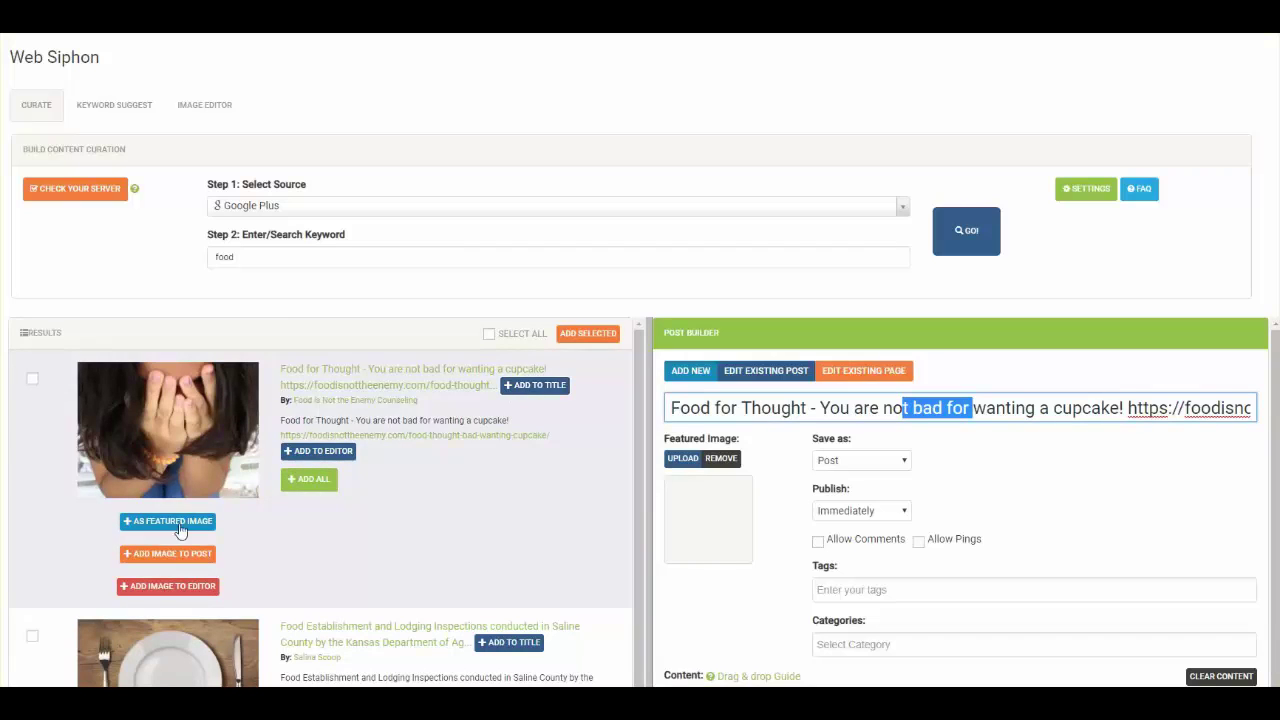
pyautogui.scroll(-2, 855, 510)
pyautogui.scroll(2, 855, 510)
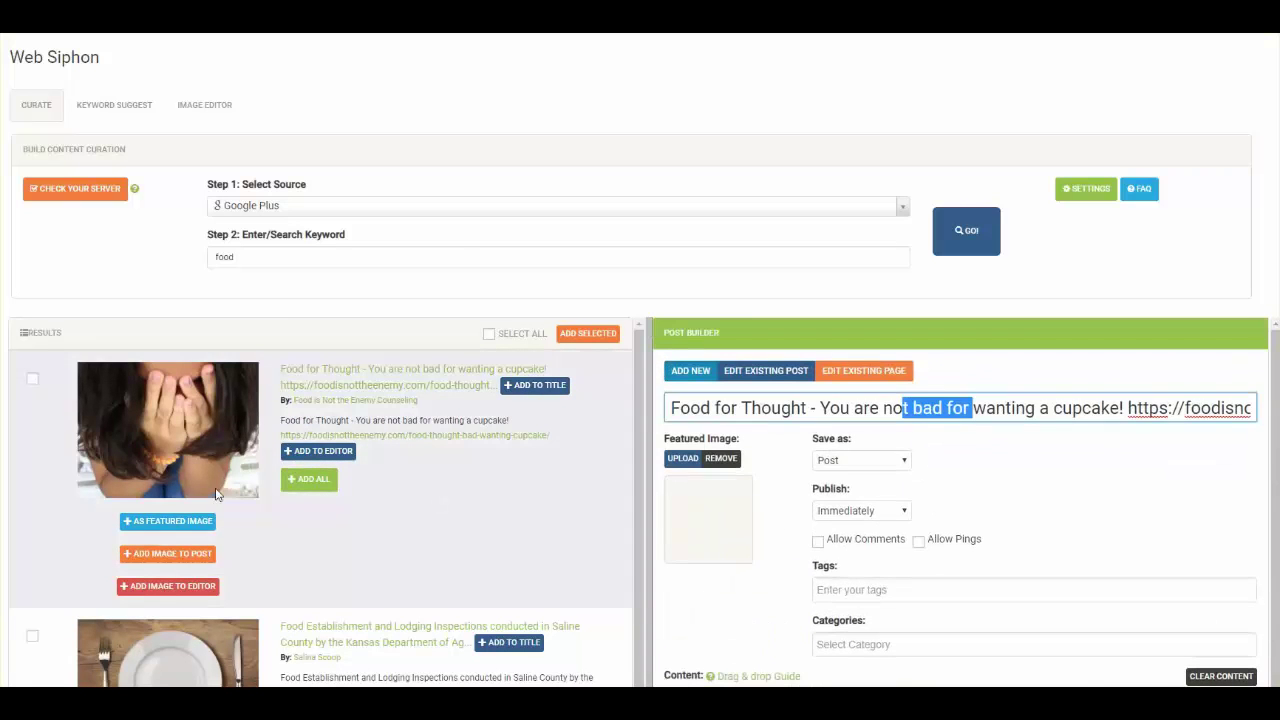
pyautogui.click(167, 521)
pyautogui.scroll(-5, 858, 537)
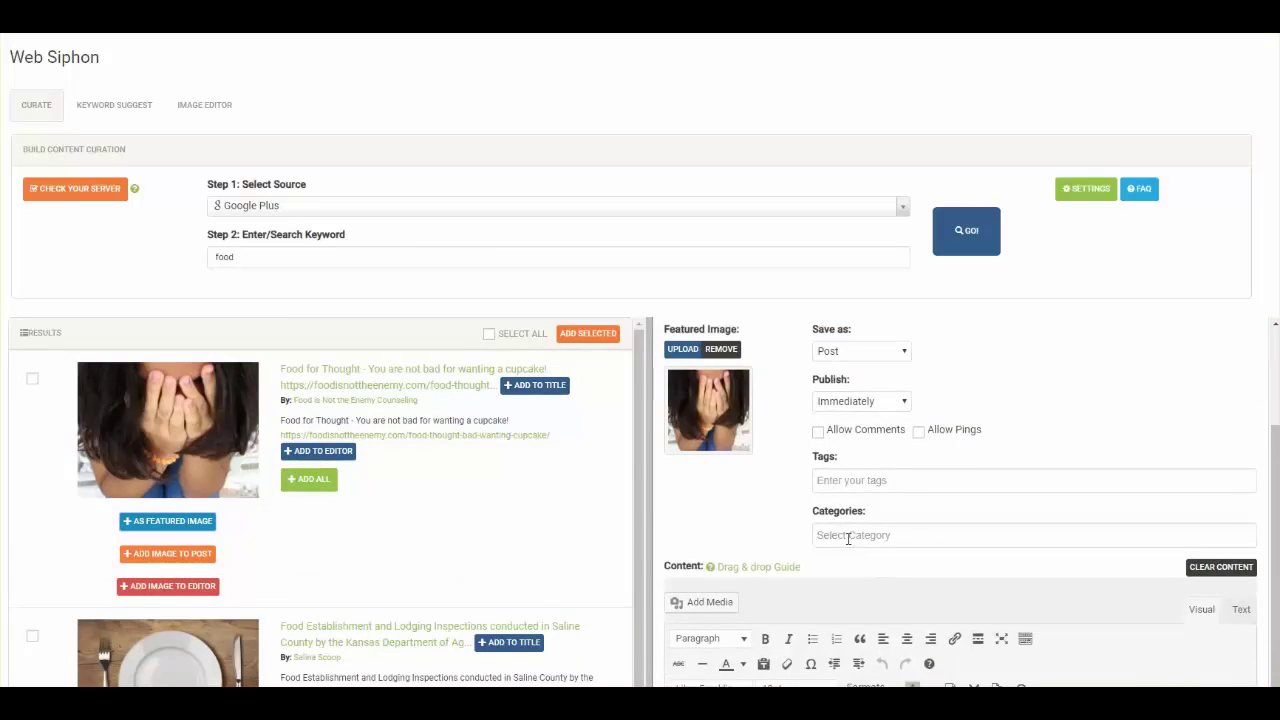
pyautogui.moveTo(59, 181); pyautogui.dragTo(880, 500)
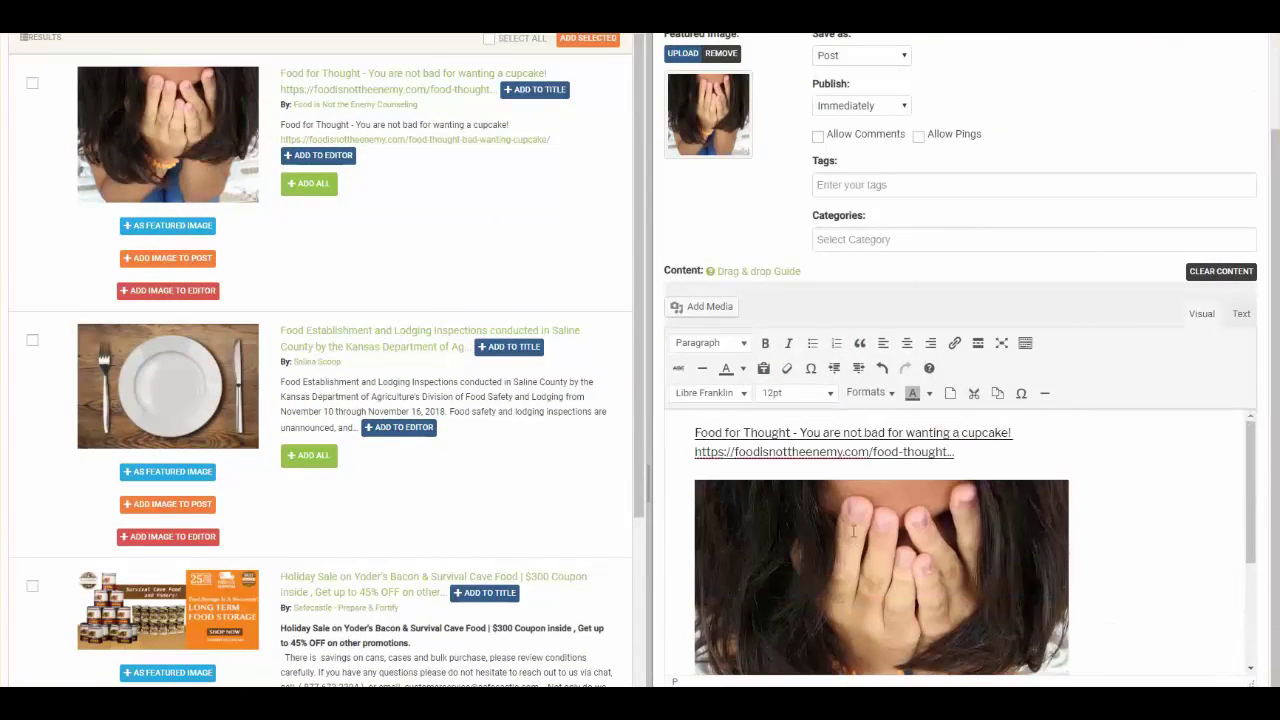
# - Cycle the Post Builder through Edit Existing Post and Page, then back to Add New
pyautogui.scroll(3, 855, 531)
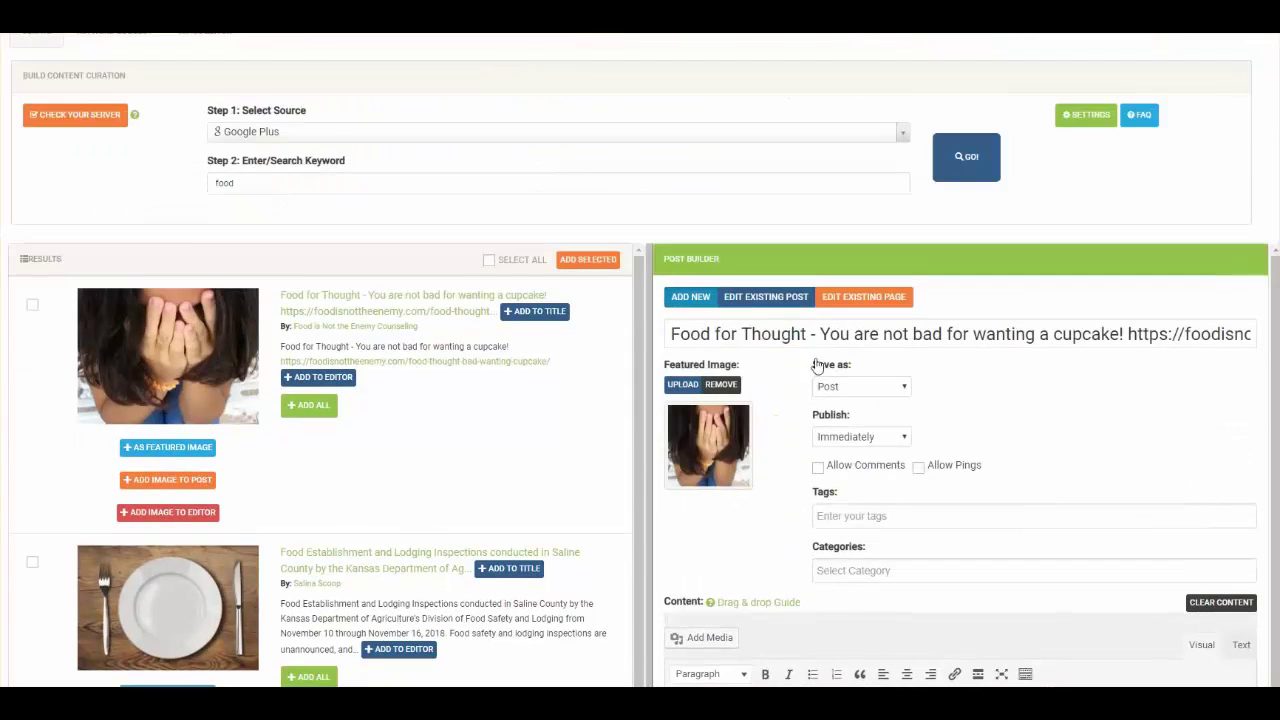
pyautogui.click(768, 300)
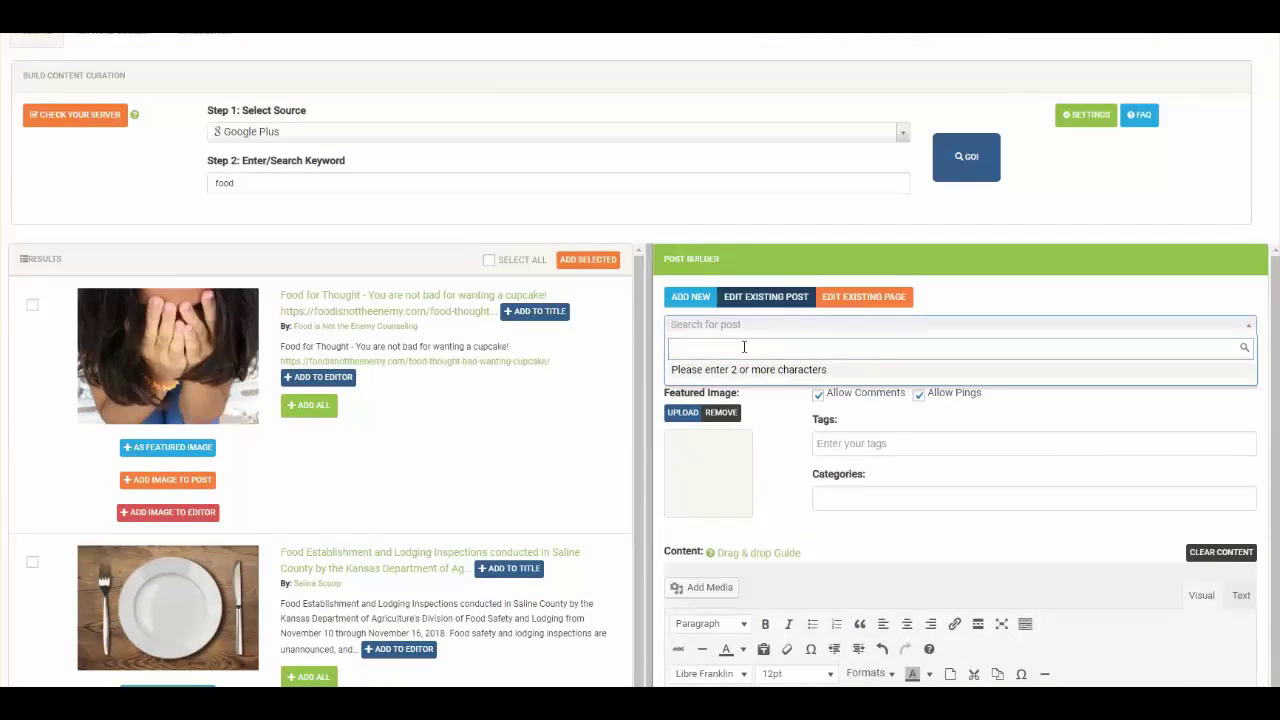
pyautogui.click(860, 304)
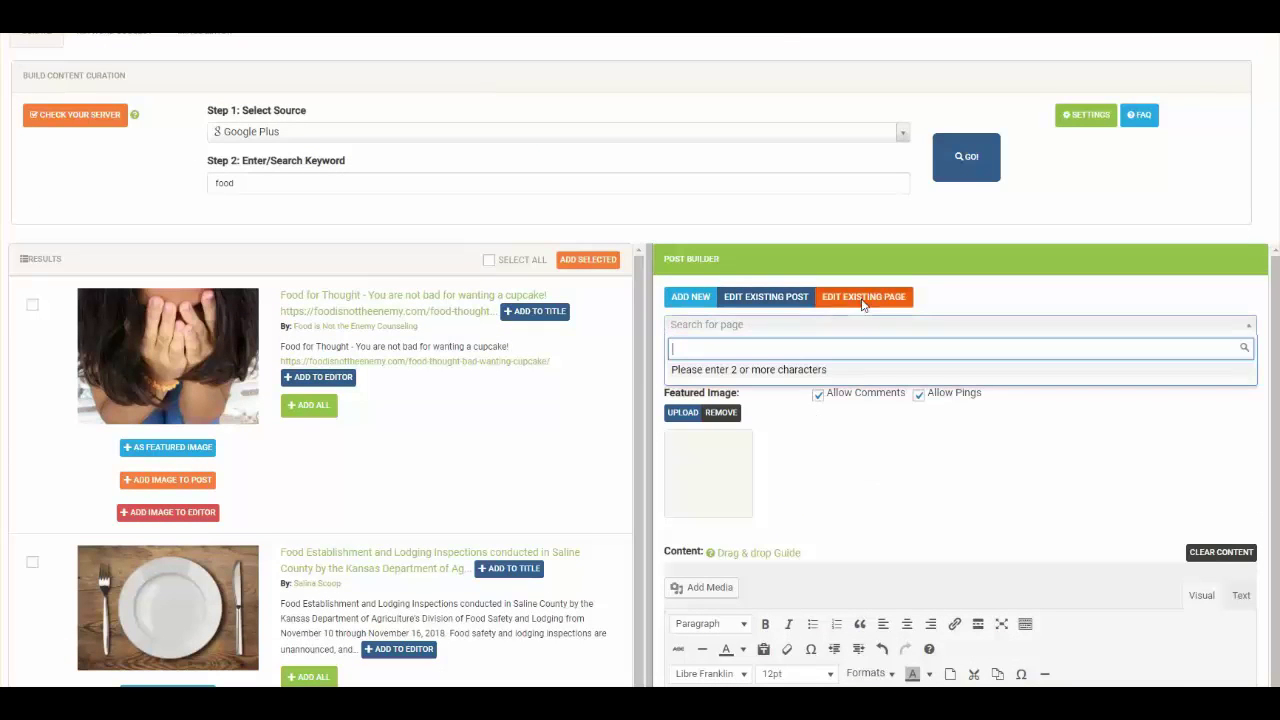
pyautogui.click(682, 300)
pyautogui.scroll(-10, 300, 435)
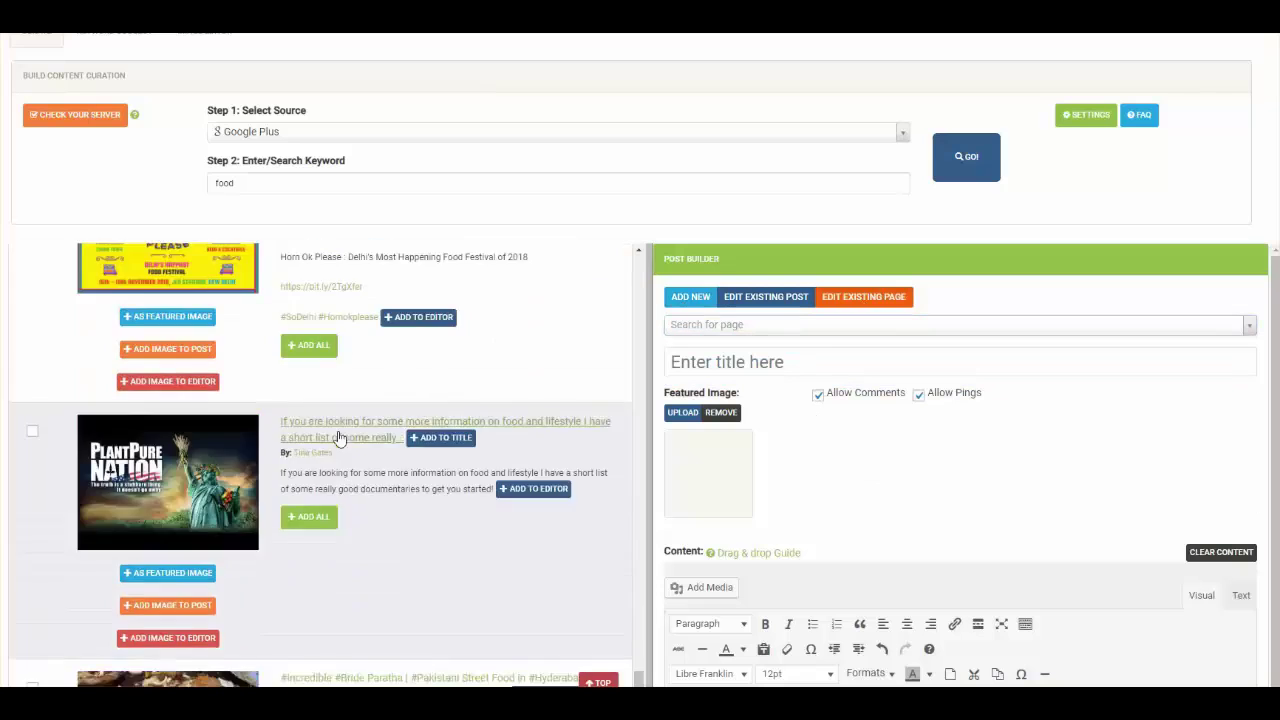
pyautogui.scroll(4, 252, 444)
pyautogui.scroll(-3, 218, 451)
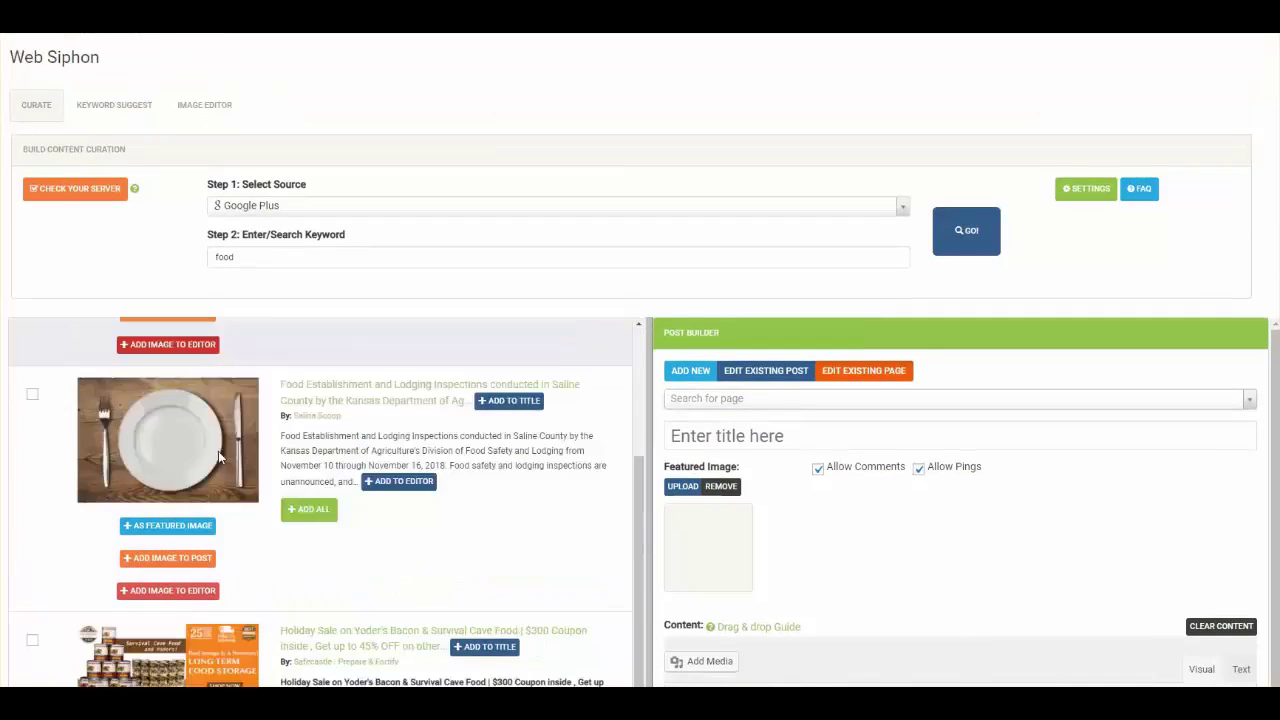
pyautogui.scroll(3, 219, 457)
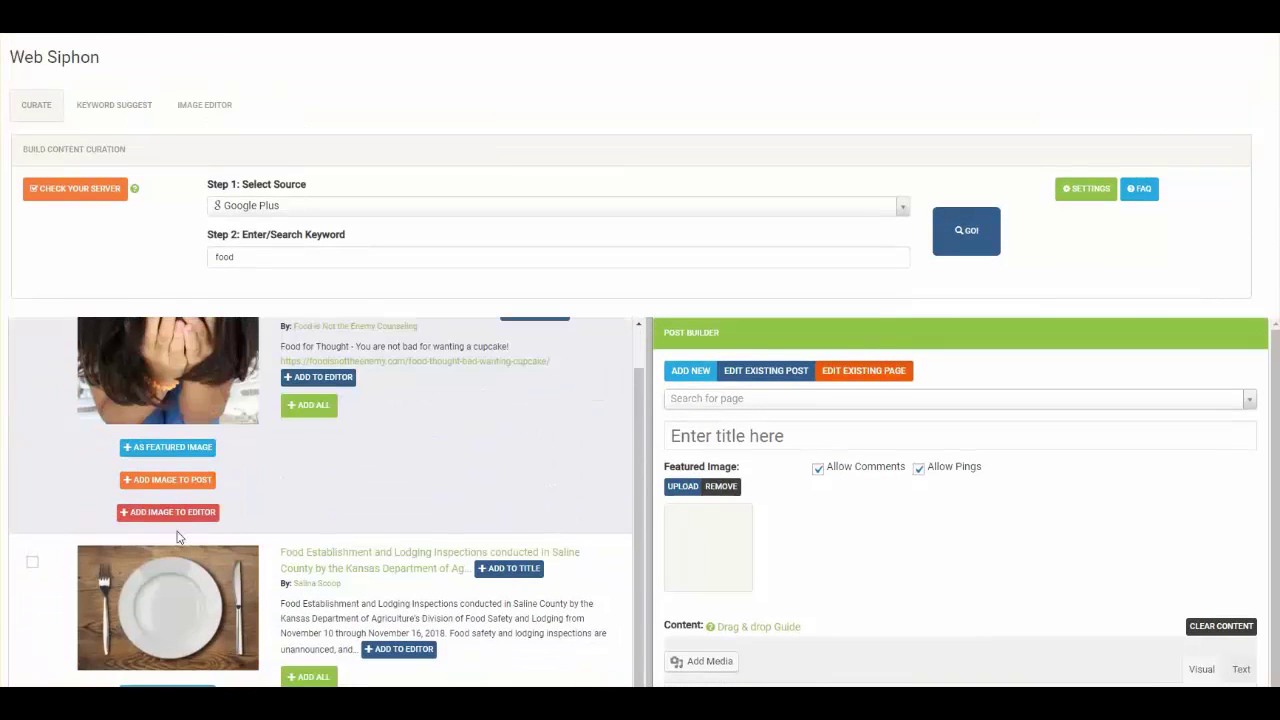
pyautogui.scroll(1, 204, 534)
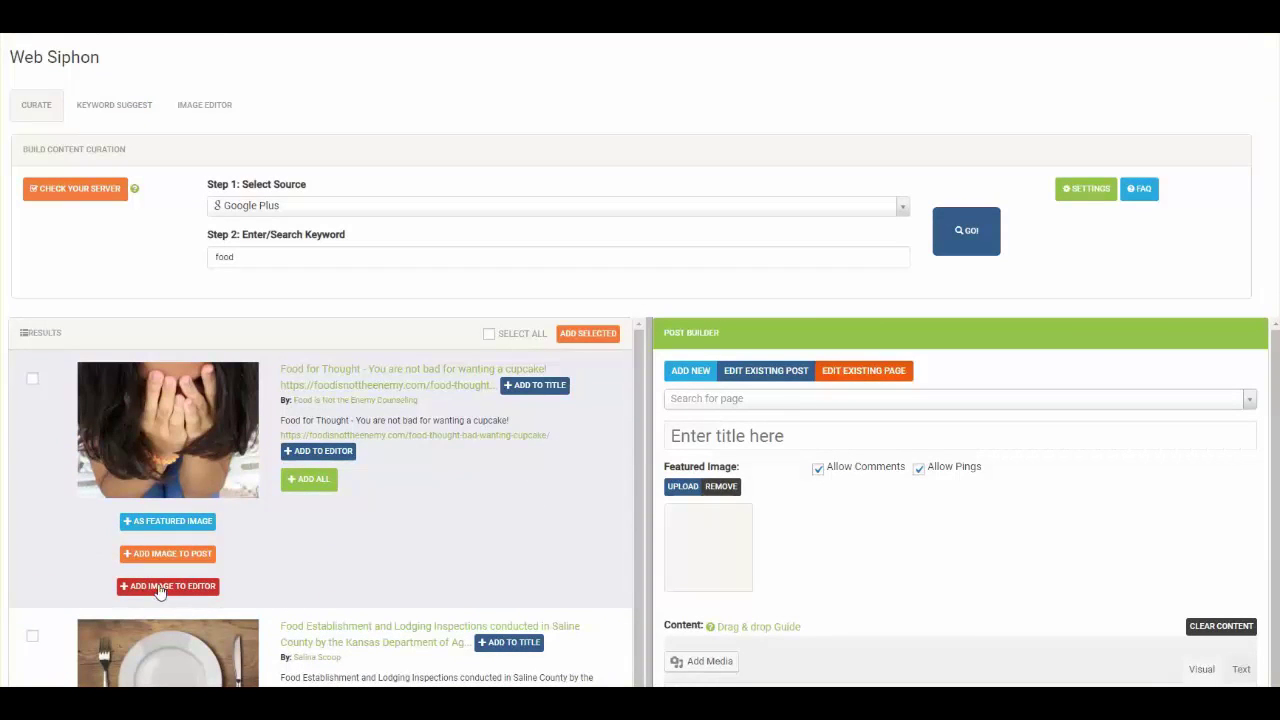
pyautogui.click(193, 119)
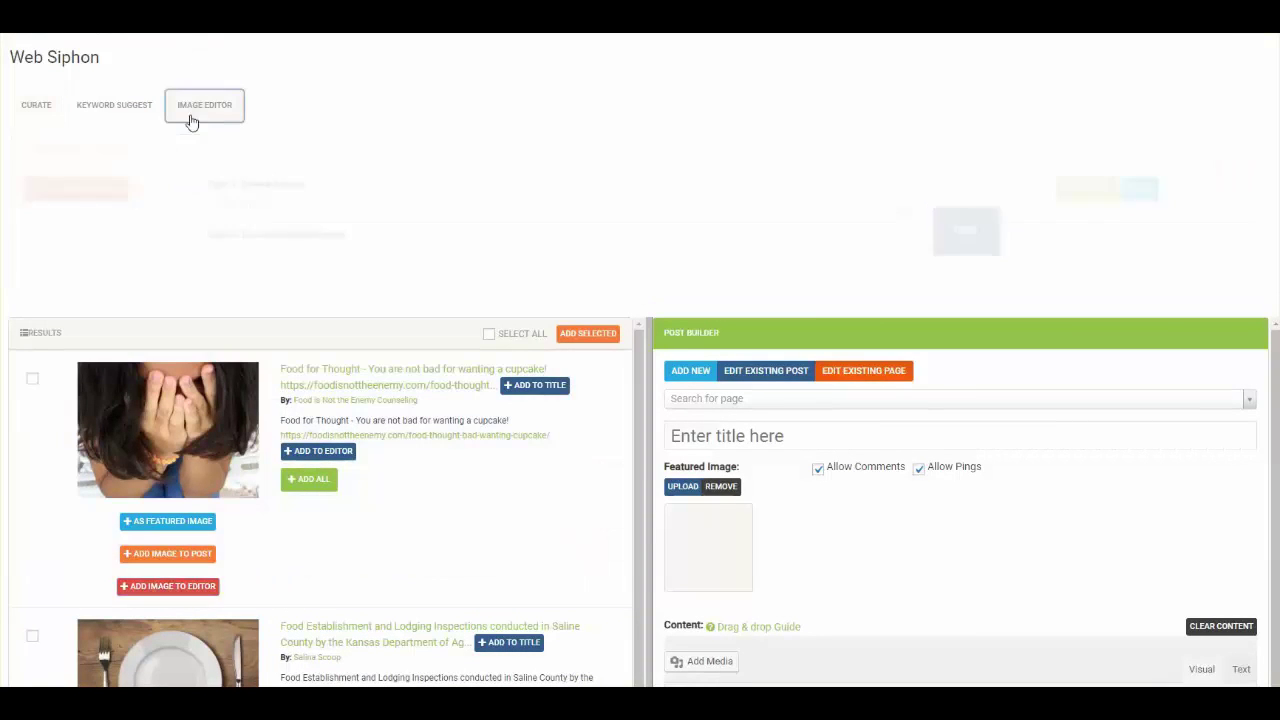
pyautogui.scroll(-3, 598, 385)
pyautogui.scroll(2, 574, 321)
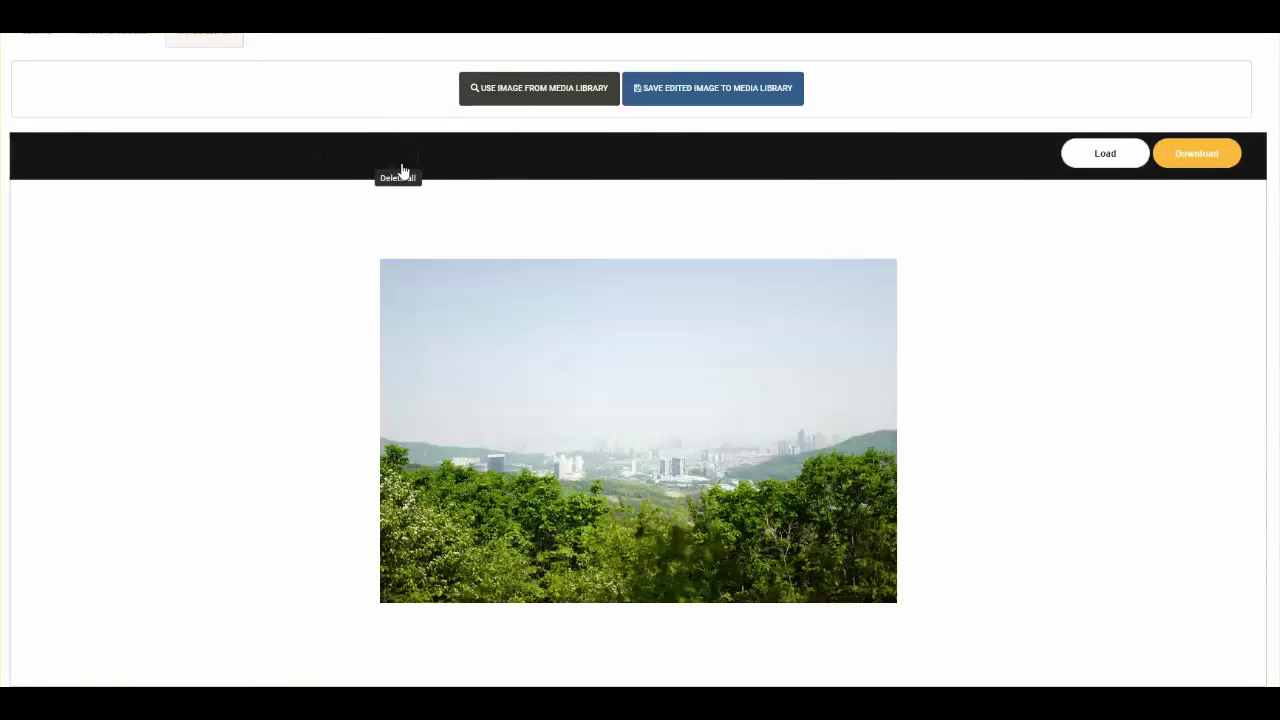
pyautogui.click(556, 160)
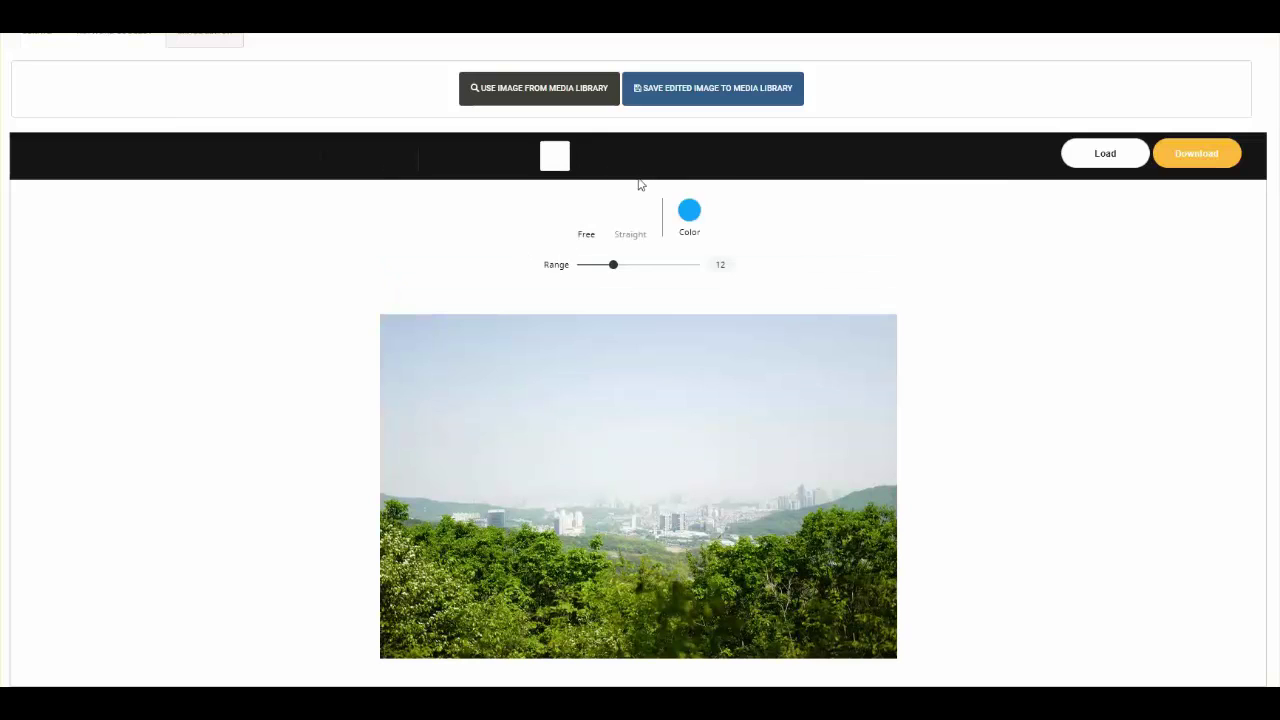
pyautogui.click(590, 158)
pyautogui.click(698, 158)
pyautogui.click(622, 160)
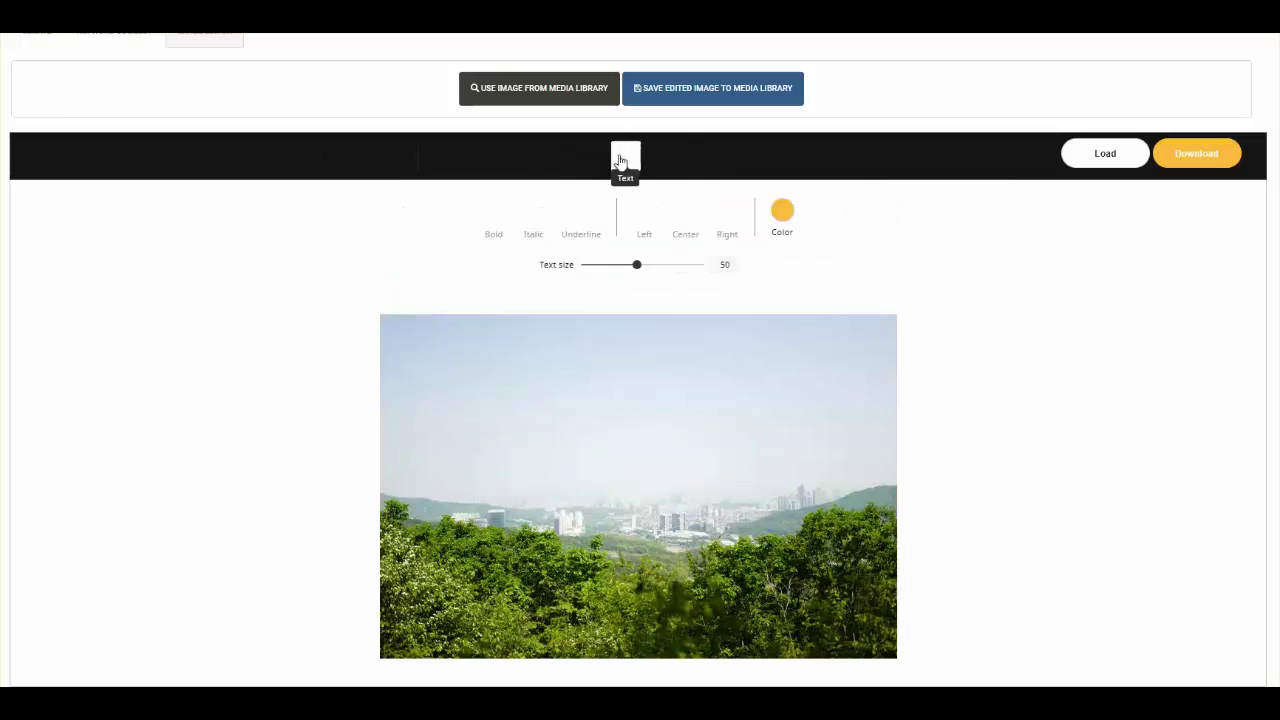
pyautogui.click(620, 160)
pyautogui.scroll(1, 628, 288)
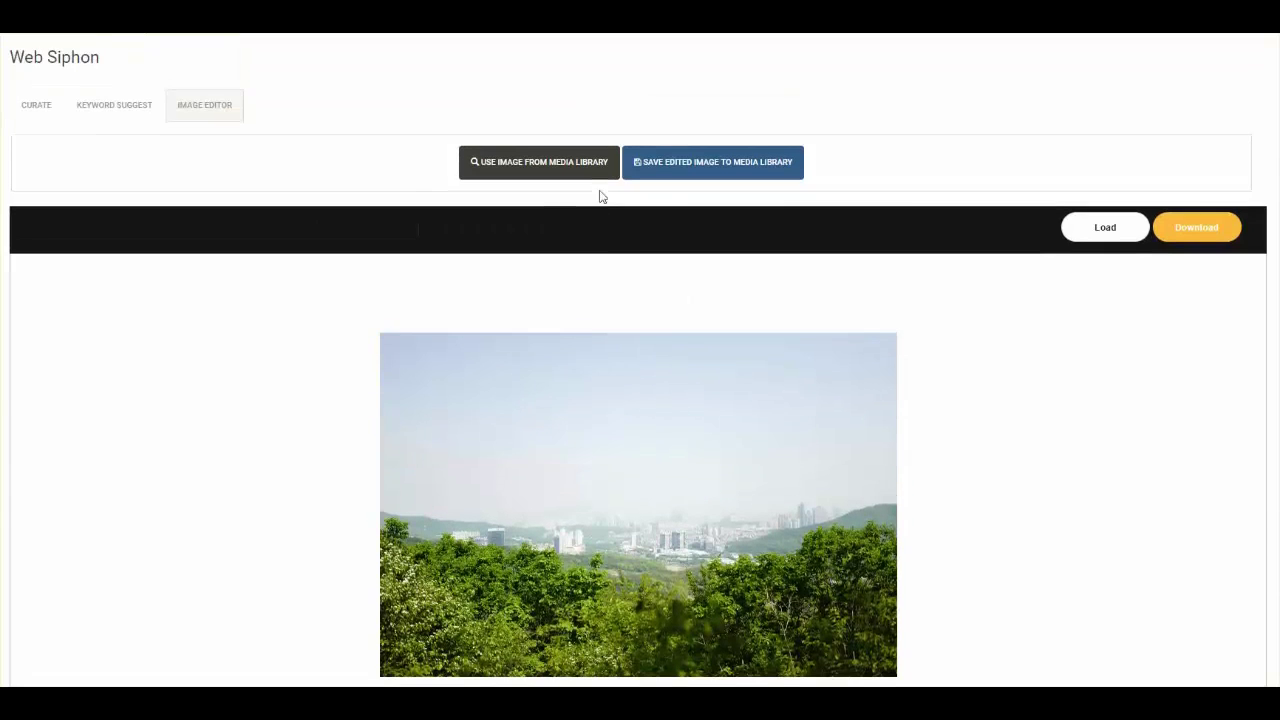
pyautogui.click(618, 229)
pyautogui.click(640, 438)
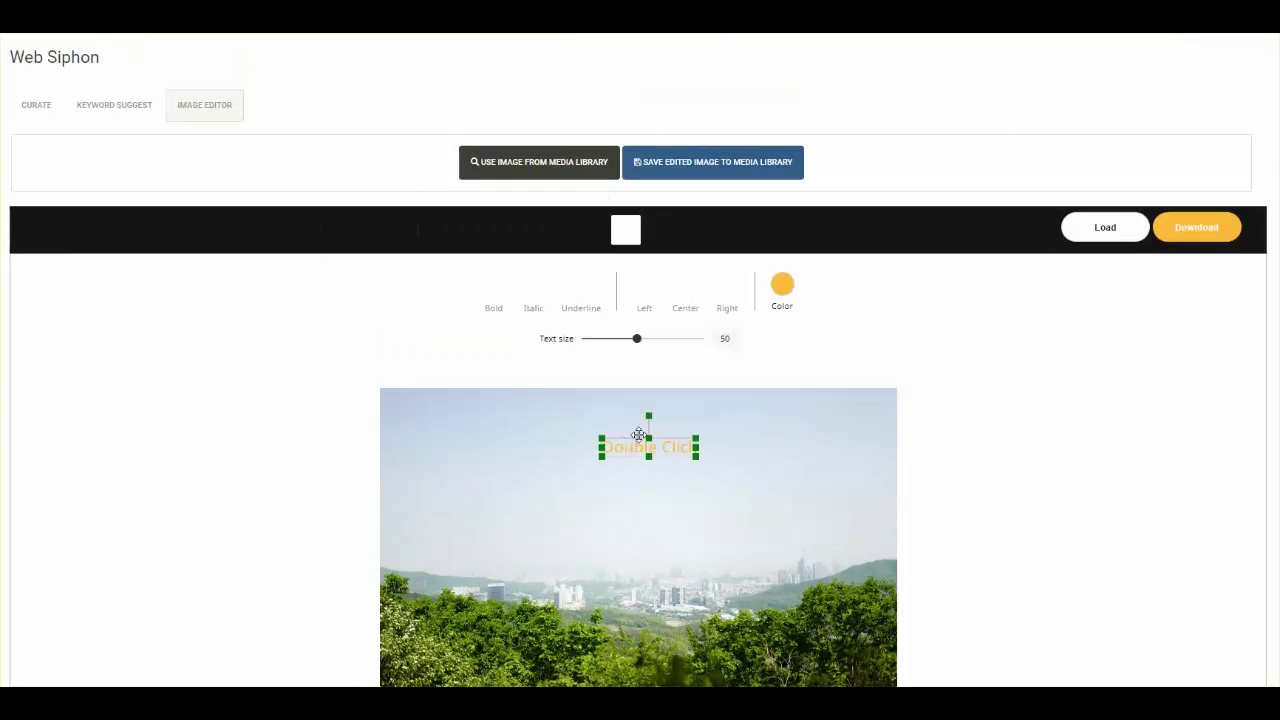
pyautogui.click(50, 113)
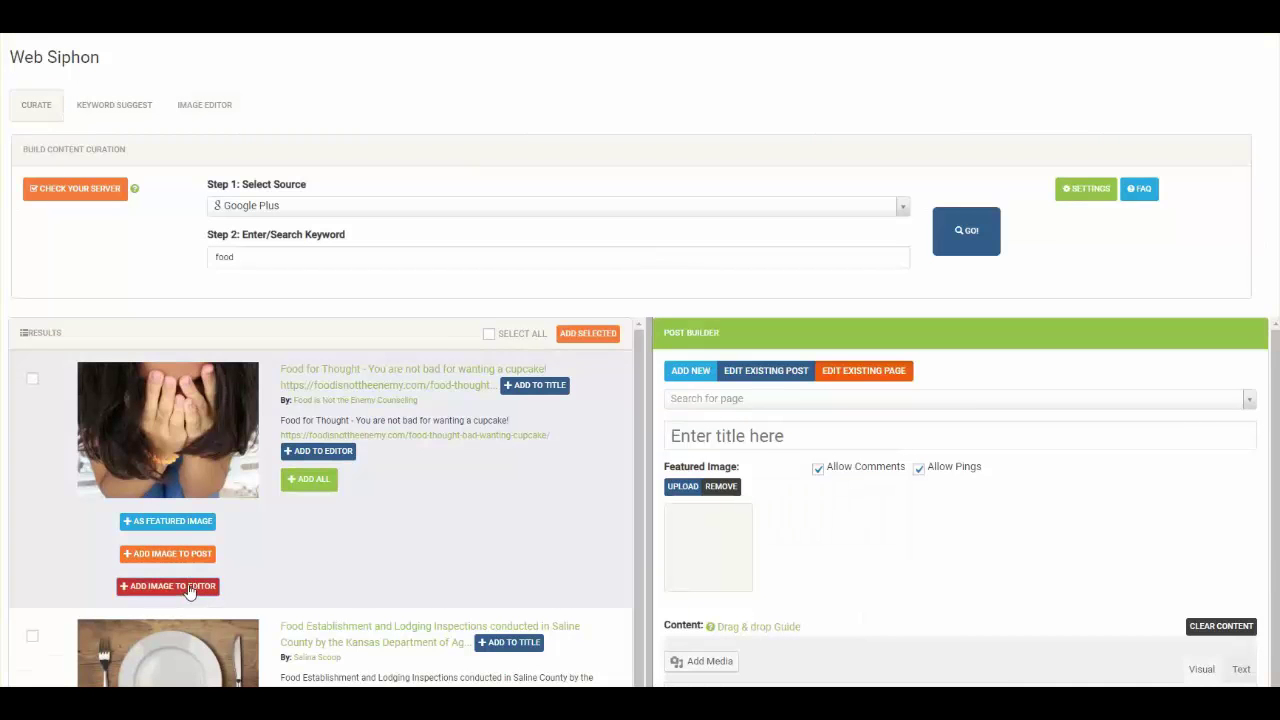
# - In the Image Editor, try the shape outline colours and pick a triangle shape
pyautogui.click(184, 103)
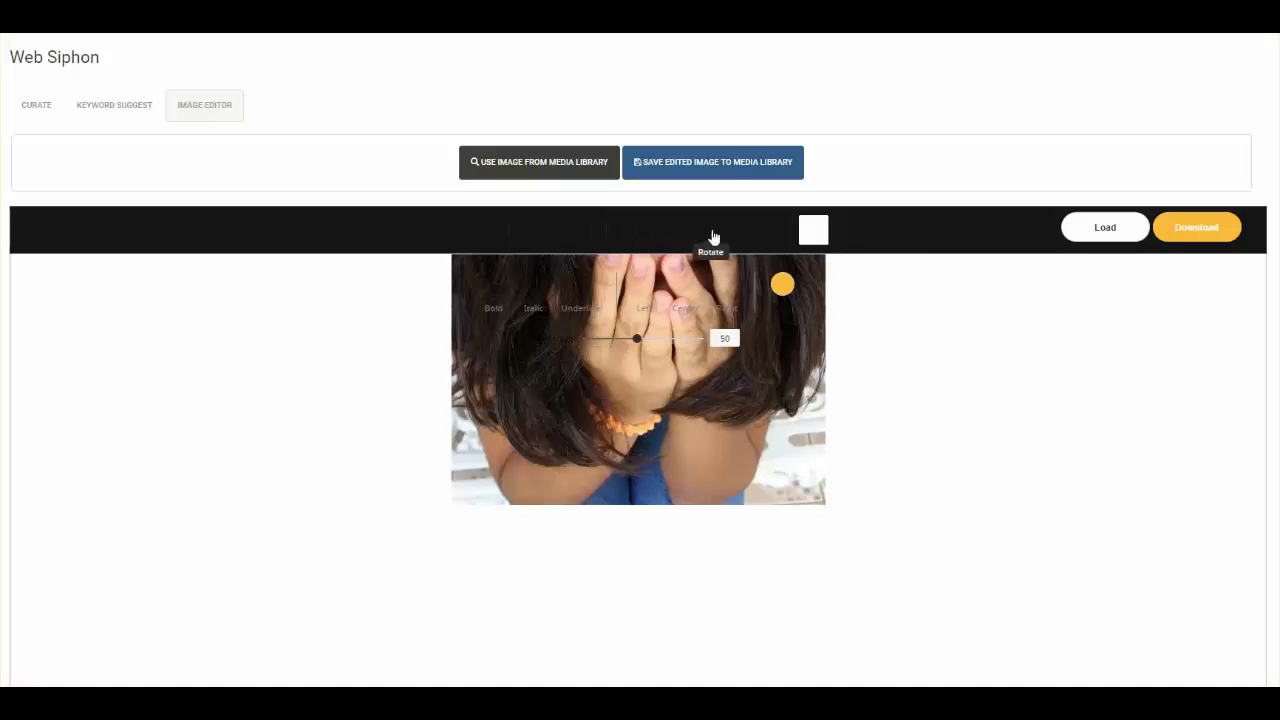
pyautogui.click(769, 234)
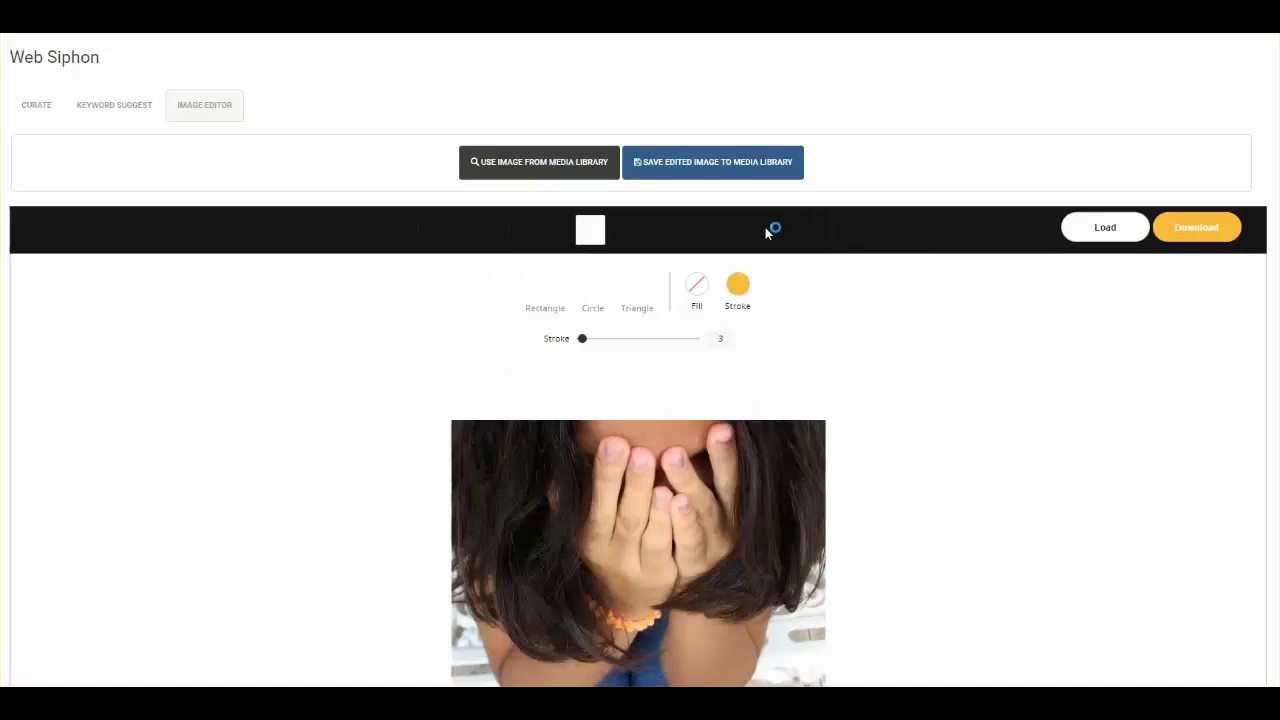
pyautogui.click(741, 302)
pyautogui.click(745, 289)
pyautogui.click(745, 289)
pyautogui.scroll(-2, 621, 497)
pyautogui.scroll(2, 645, 385)
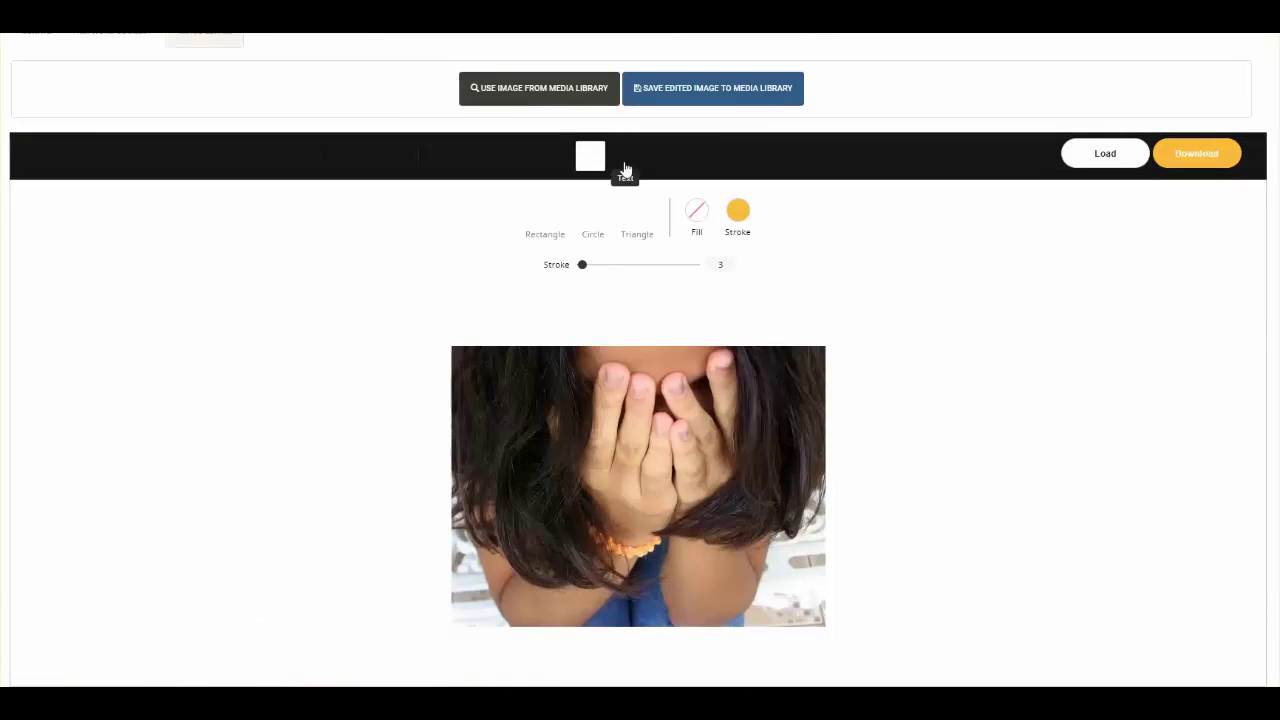
pyautogui.scroll(-3, 605, 385)
pyautogui.scroll(3, 620, 378)
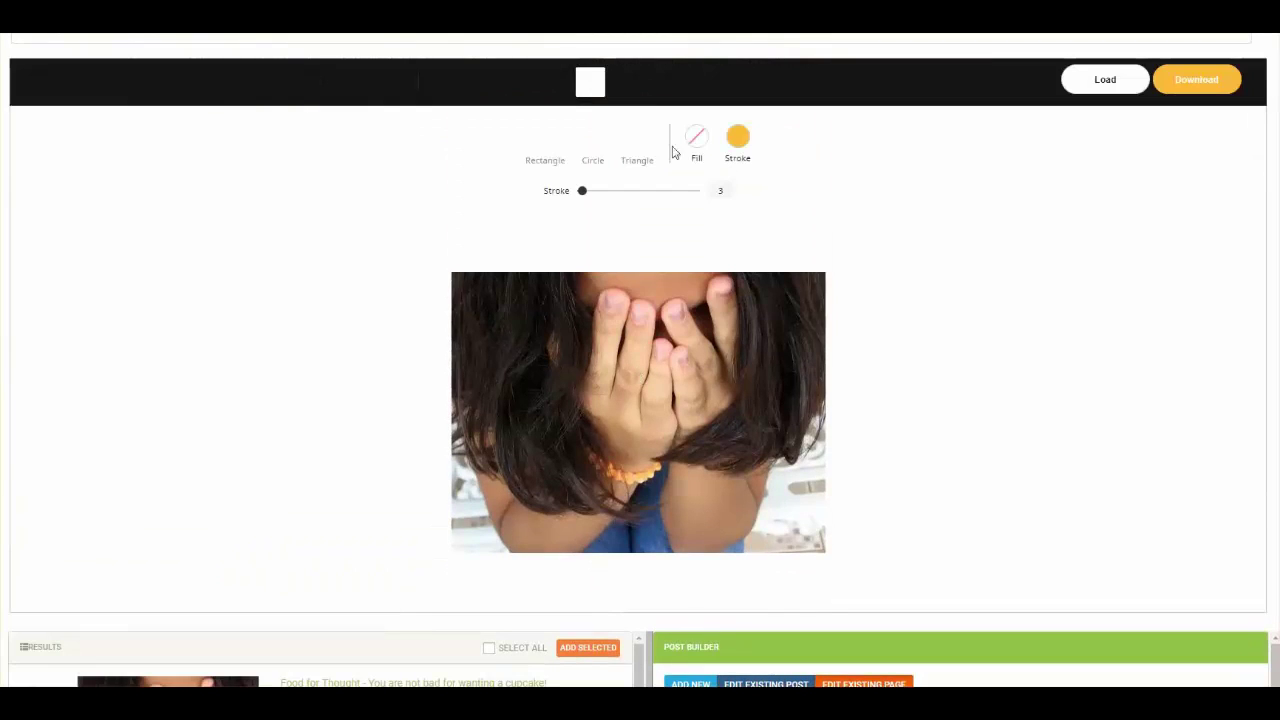
pyautogui.click(634, 150)
# - Scribble blue freehand strokes across the photo and over the hands
pyautogui.click(556, 88)
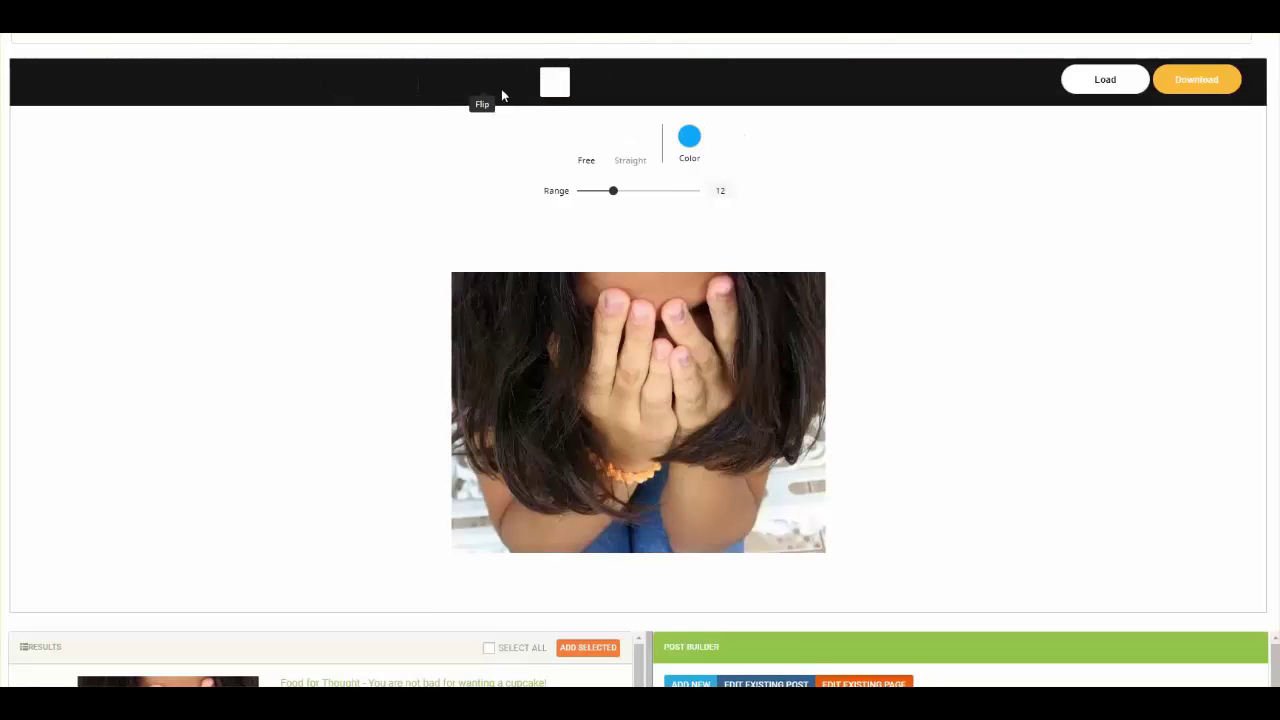
pyautogui.click(505, 92)
pyautogui.click(595, 86)
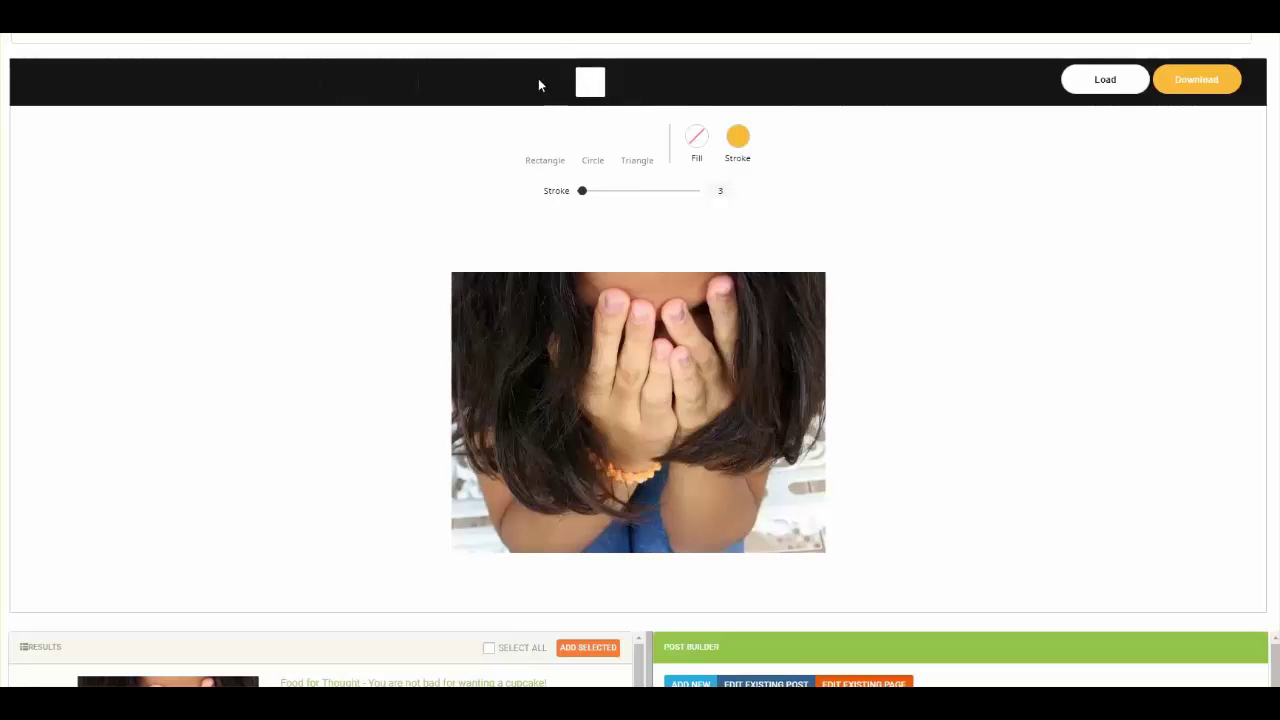
pyautogui.click(556, 84)
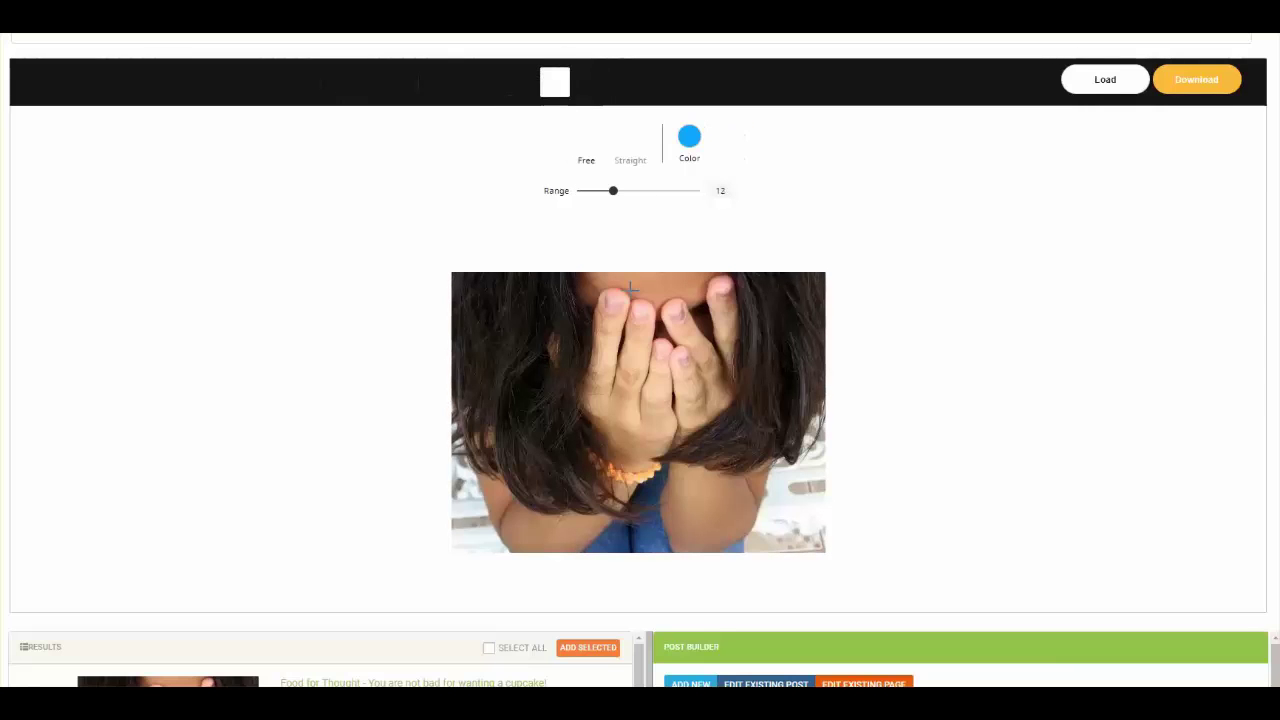
pyautogui.moveTo(622, 328)
pyautogui.mouseDown()
pyautogui.moveTo(660, 412)
pyautogui.moveTo(765, 462)
pyautogui.mouseUp()
pyautogui.moveTo(733, 316)
pyautogui.mouseDown()
pyautogui.moveTo(575, 405)
pyautogui.moveTo(548, 348)
pyautogui.mouseUp()
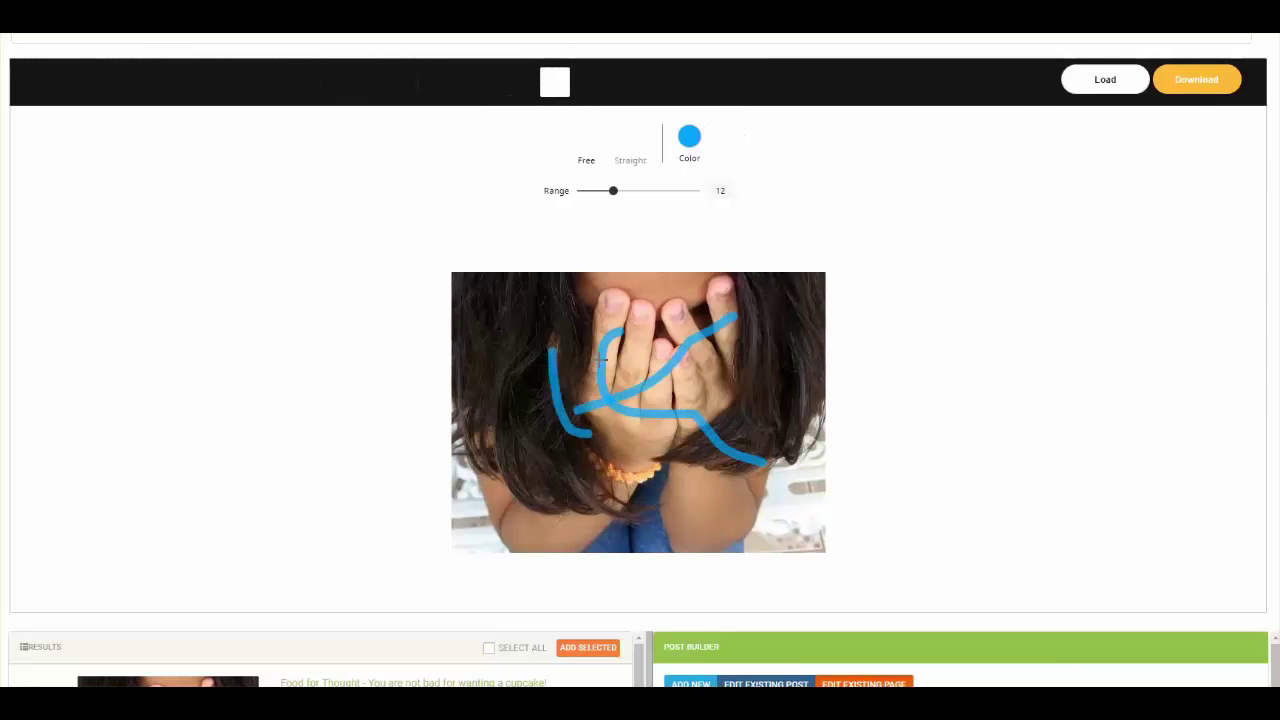
pyautogui.click(662, 83)
# - Add 'Double Click' text to the photo and move it up and left
pyautogui.click(627, 84)
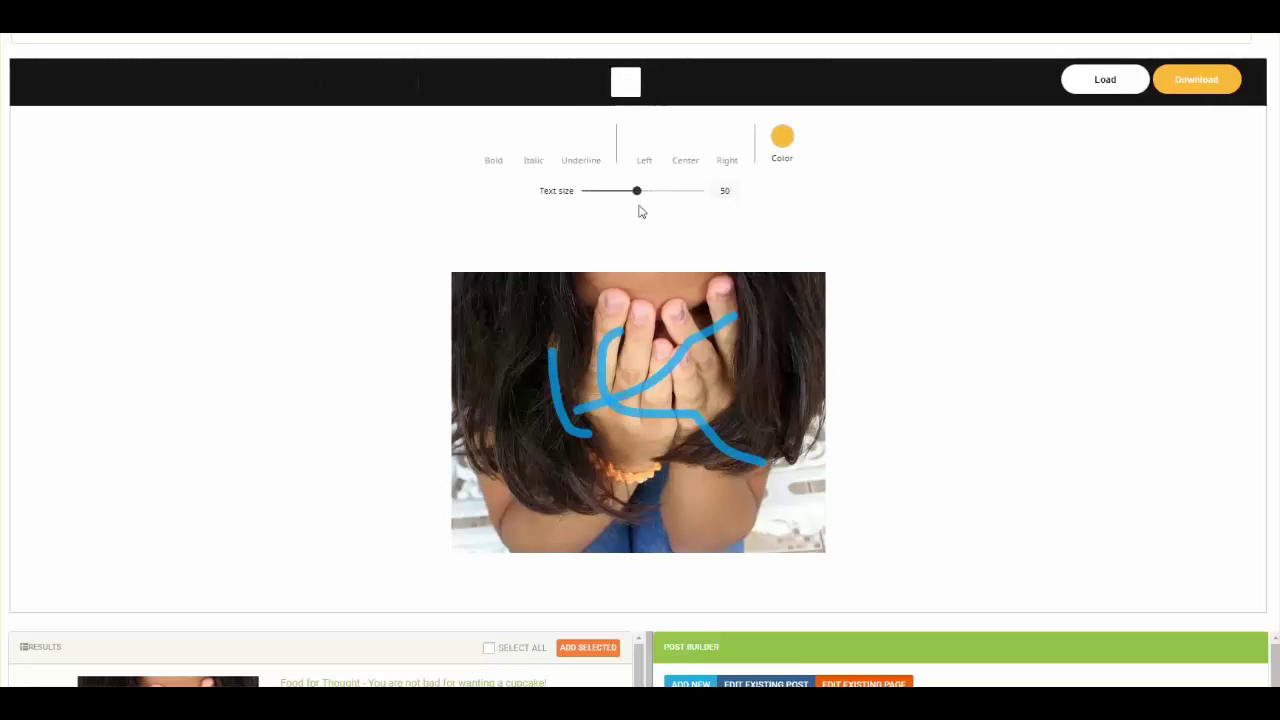
pyautogui.click(591, 308)
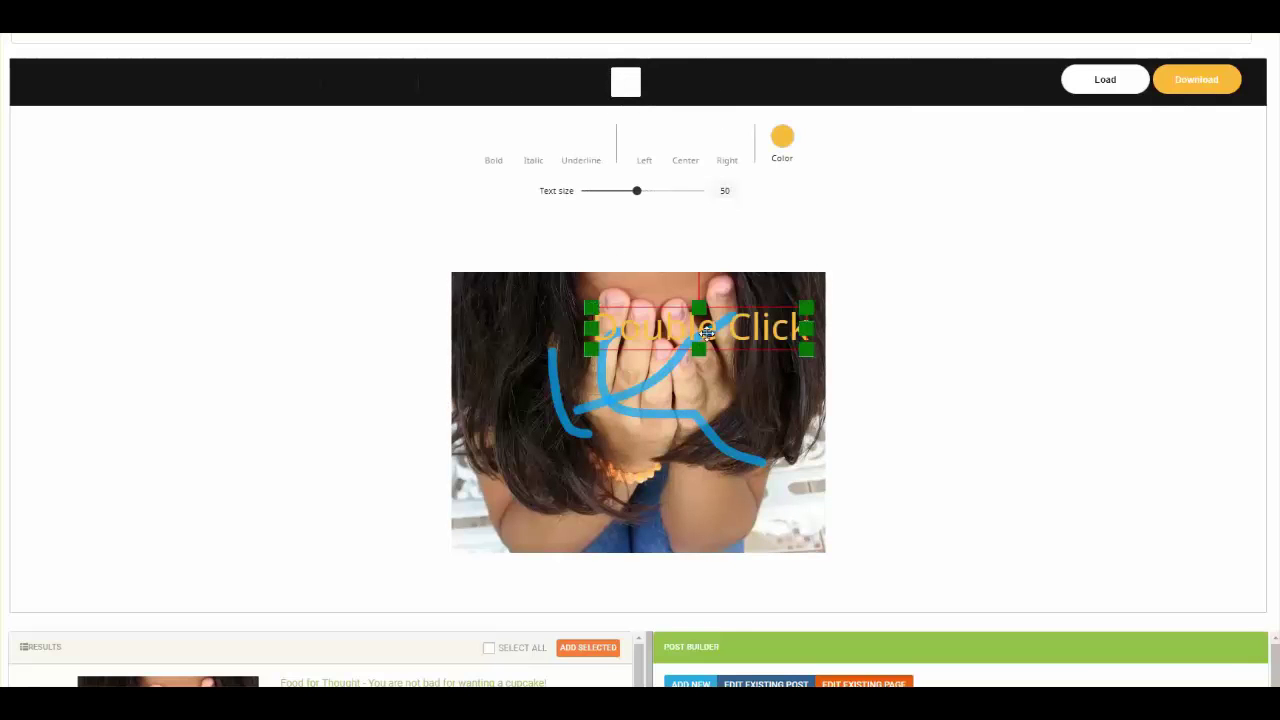
pyautogui.click(564, 304)
pyautogui.moveTo(650, 335); pyautogui.dragTo(554, 323)
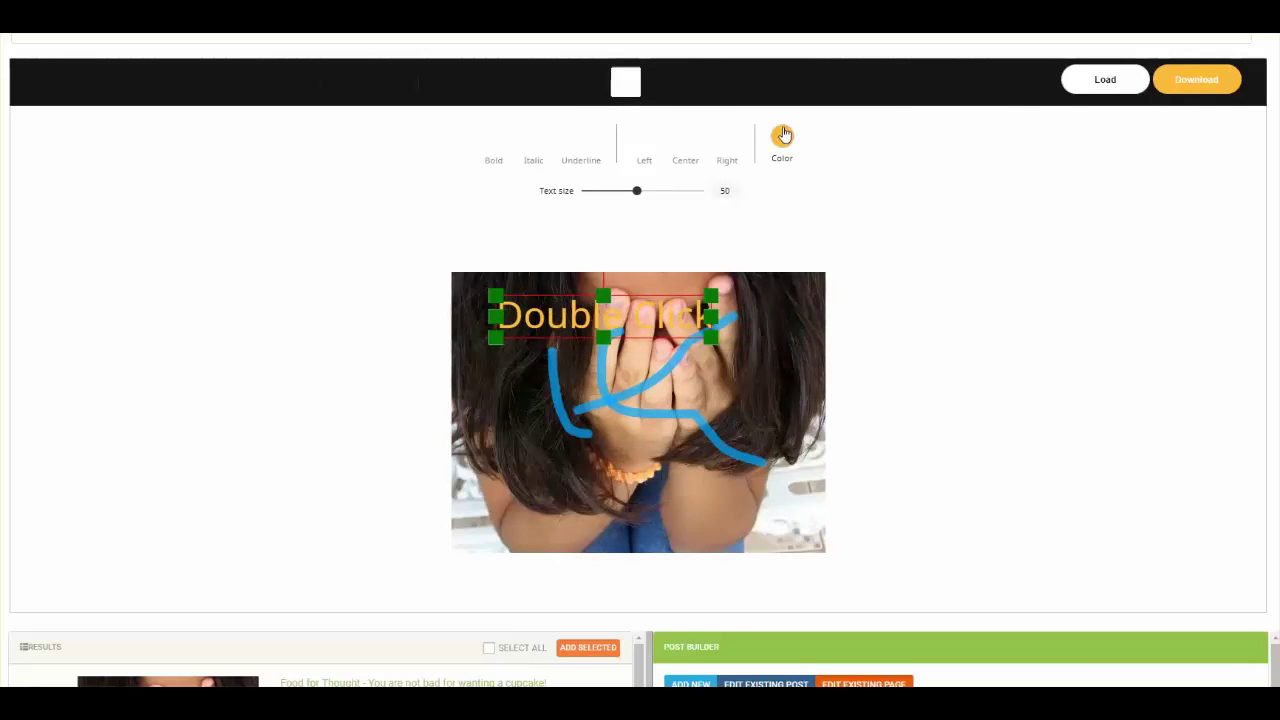
# - Colour the Double Click text orange after trying blue, purple and black
pyautogui.click(782, 136)
pyautogui.click(791, 181)
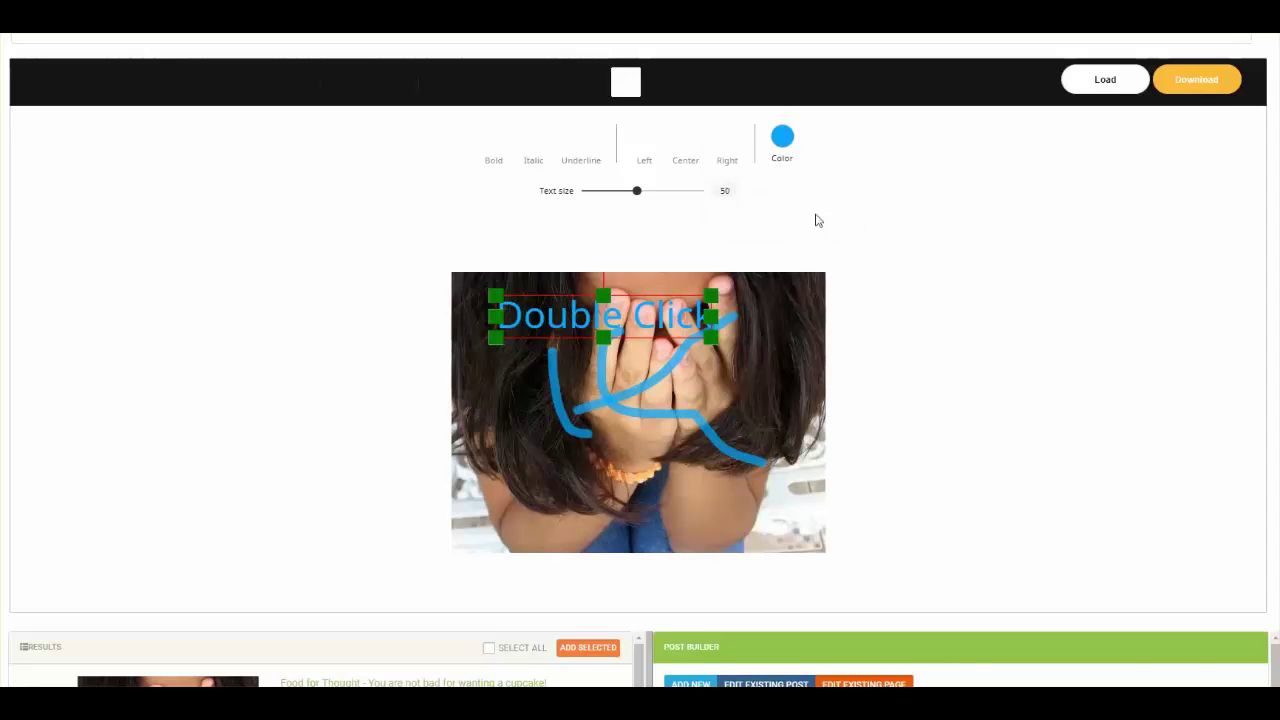
pyautogui.click(779, 140)
pyautogui.click(820, 181)
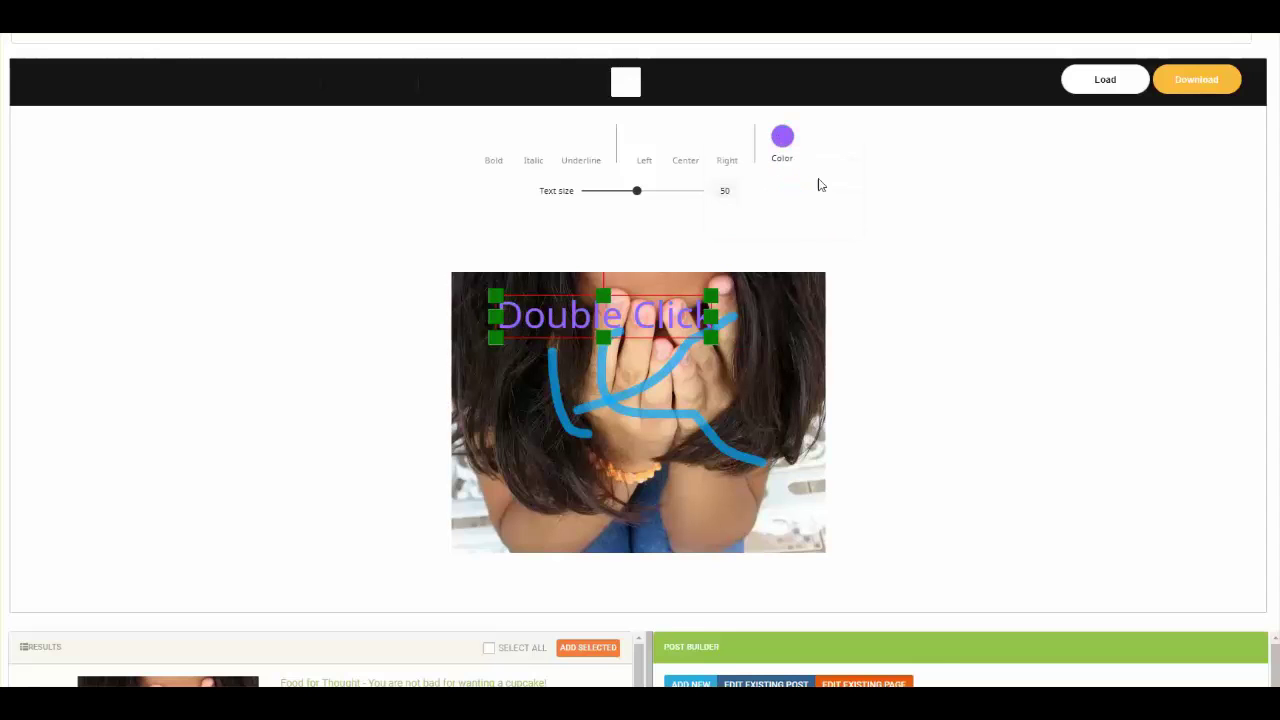
pyautogui.click(782, 140)
pyautogui.click(826, 183)
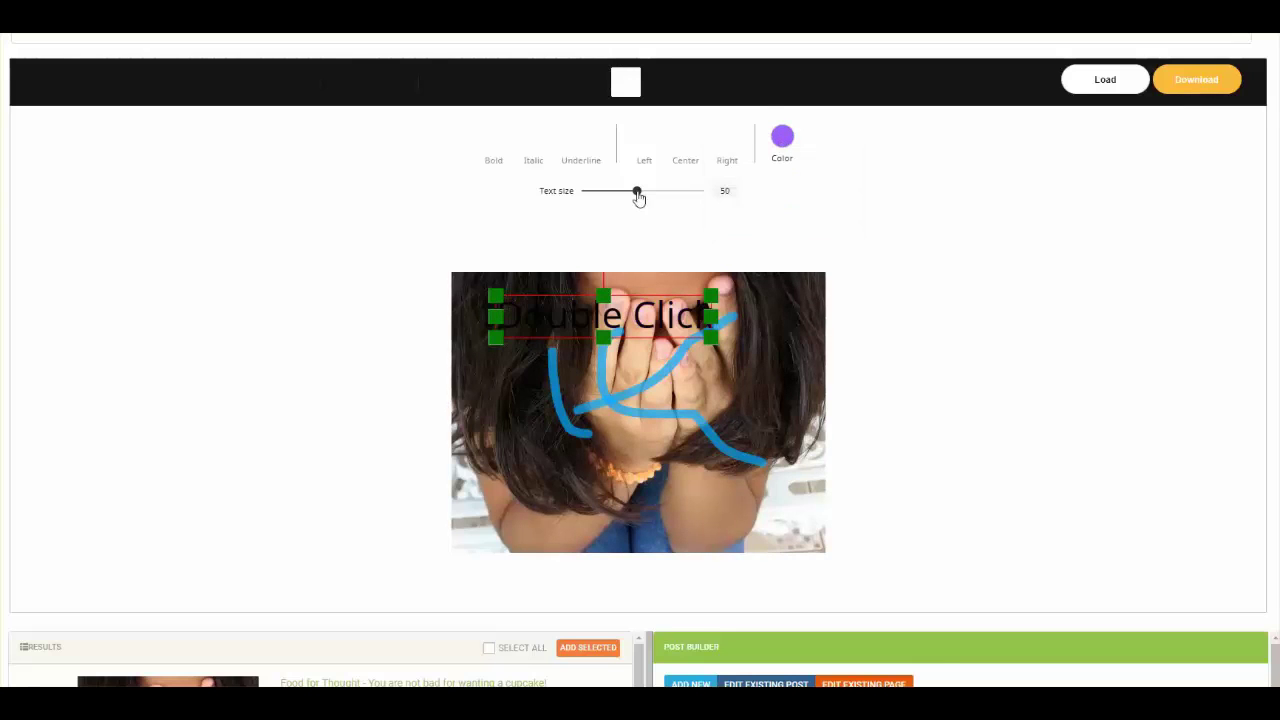
pyautogui.click(781, 143)
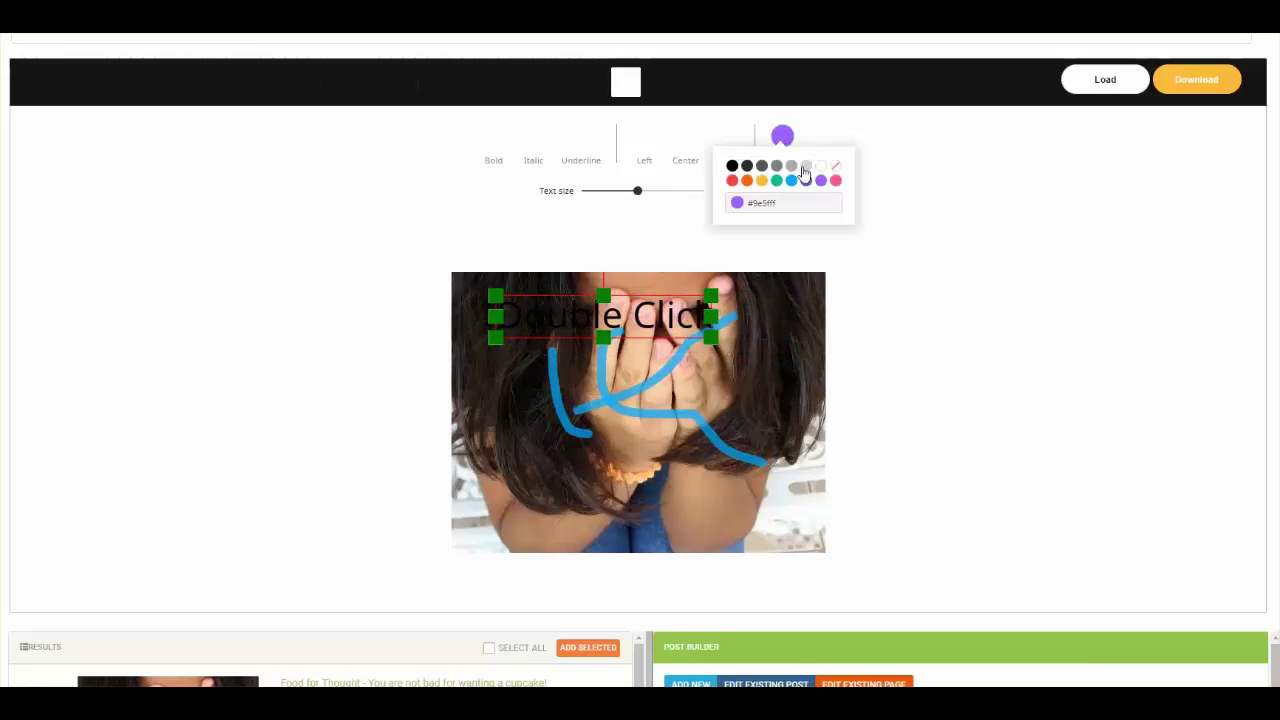
pyautogui.click(747, 180)
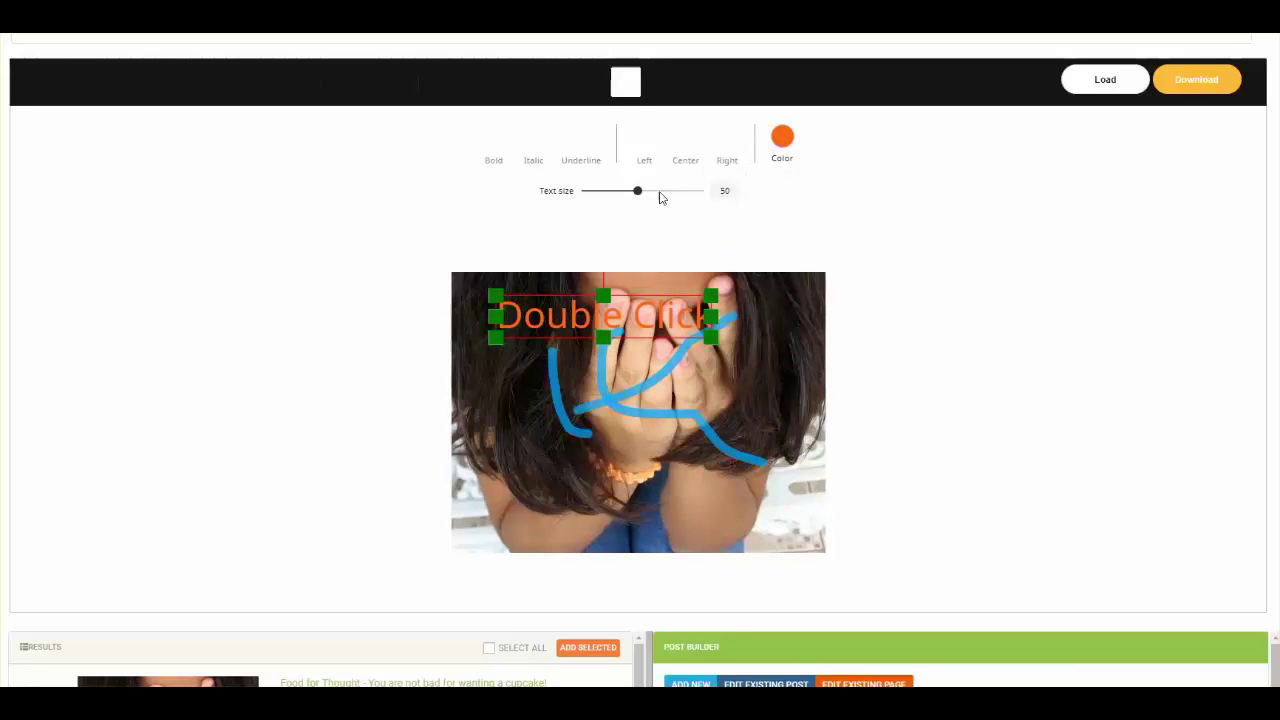
# - Set the Double Click text to size 65 and italic
pyautogui.moveTo(639, 191); pyautogui.dragTo(656, 191)
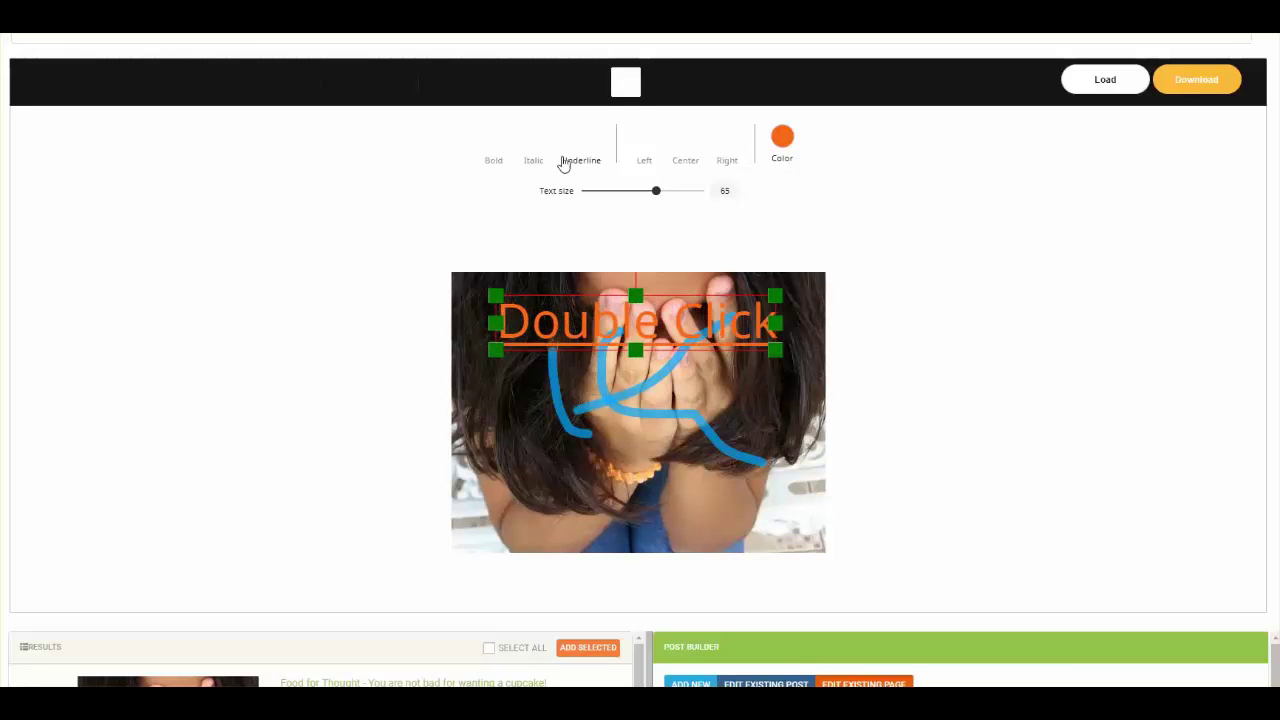
pyautogui.click(533, 162)
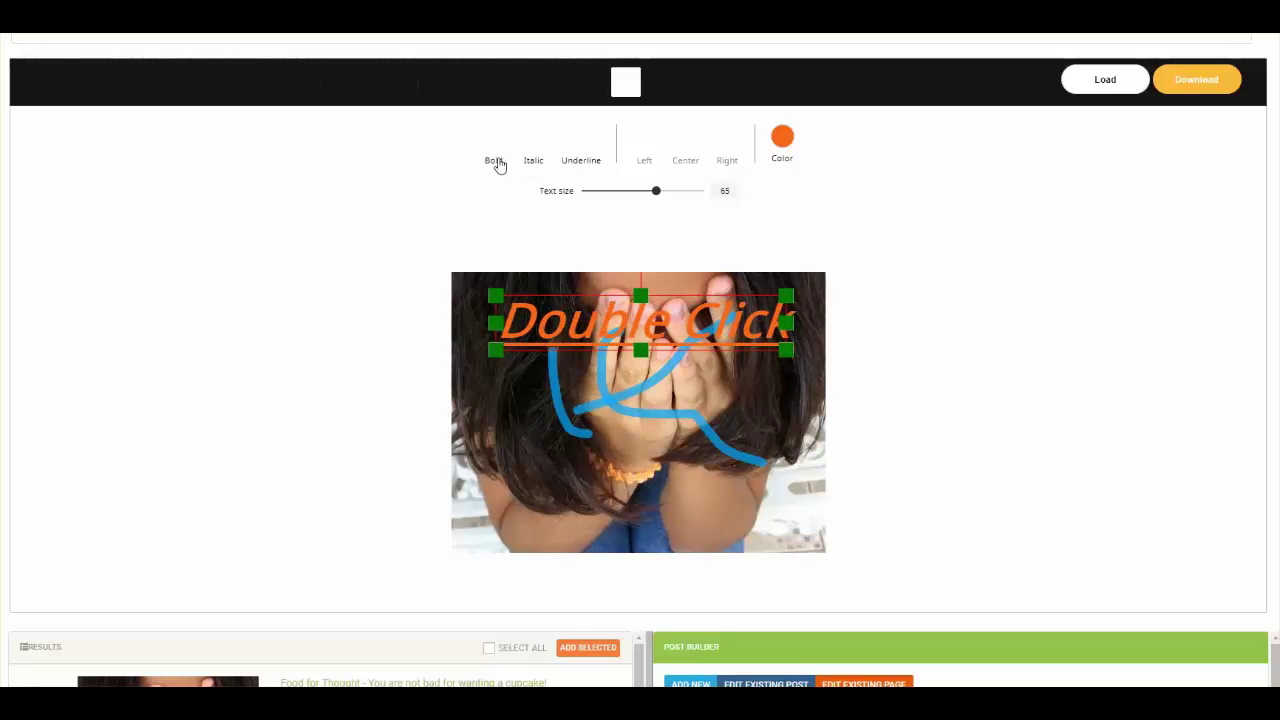
pyautogui.click(497, 162)
pyautogui.click(590, 86)
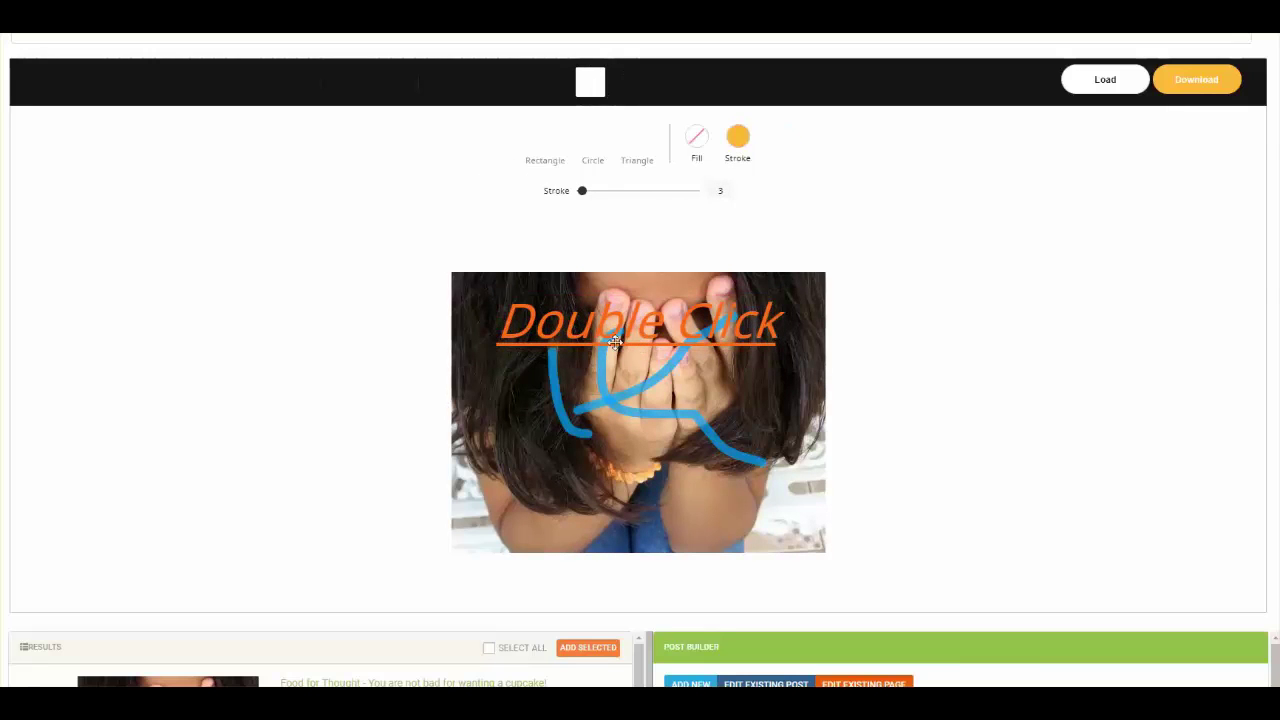
pyautogui.moveTo(615, 342); pyautogui.dragTo(612, 372)
pyautogui.scroll(1, 576, 277)
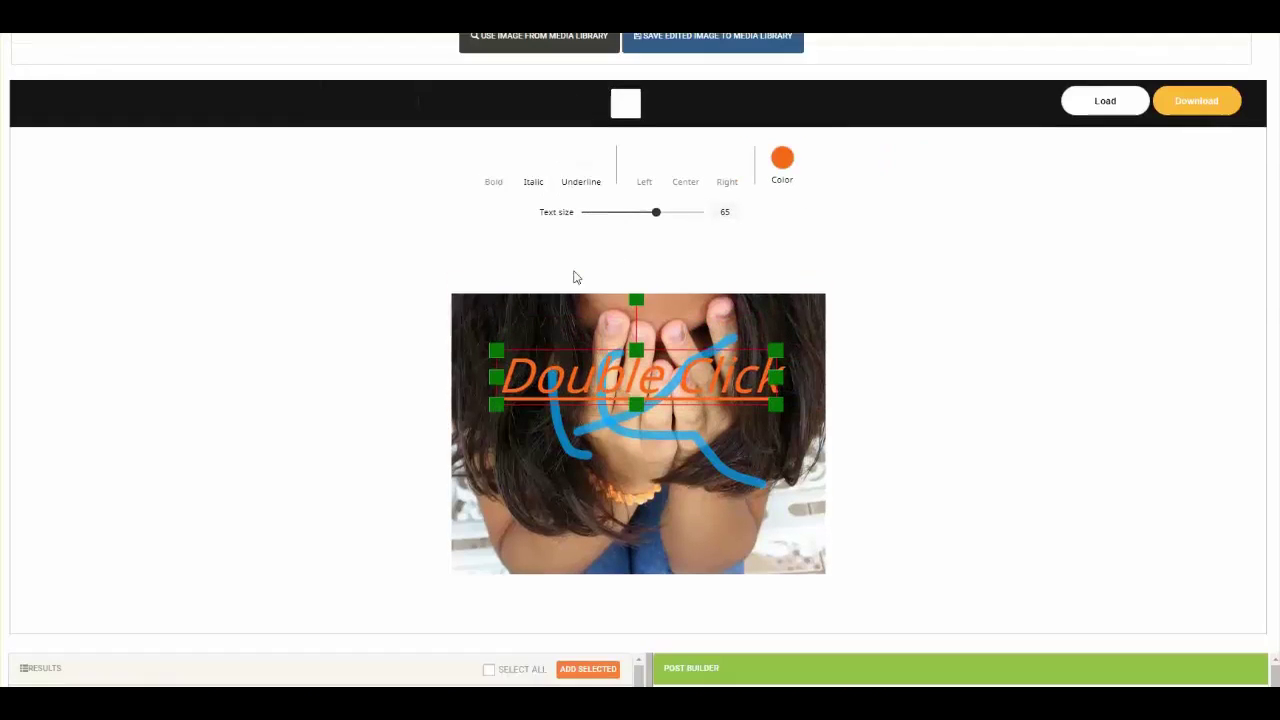
pyautogui.scroll(2, 576, 277)
# - Get Keyword Suggest ideas for 'food'
pyautogui.click(34, 106)
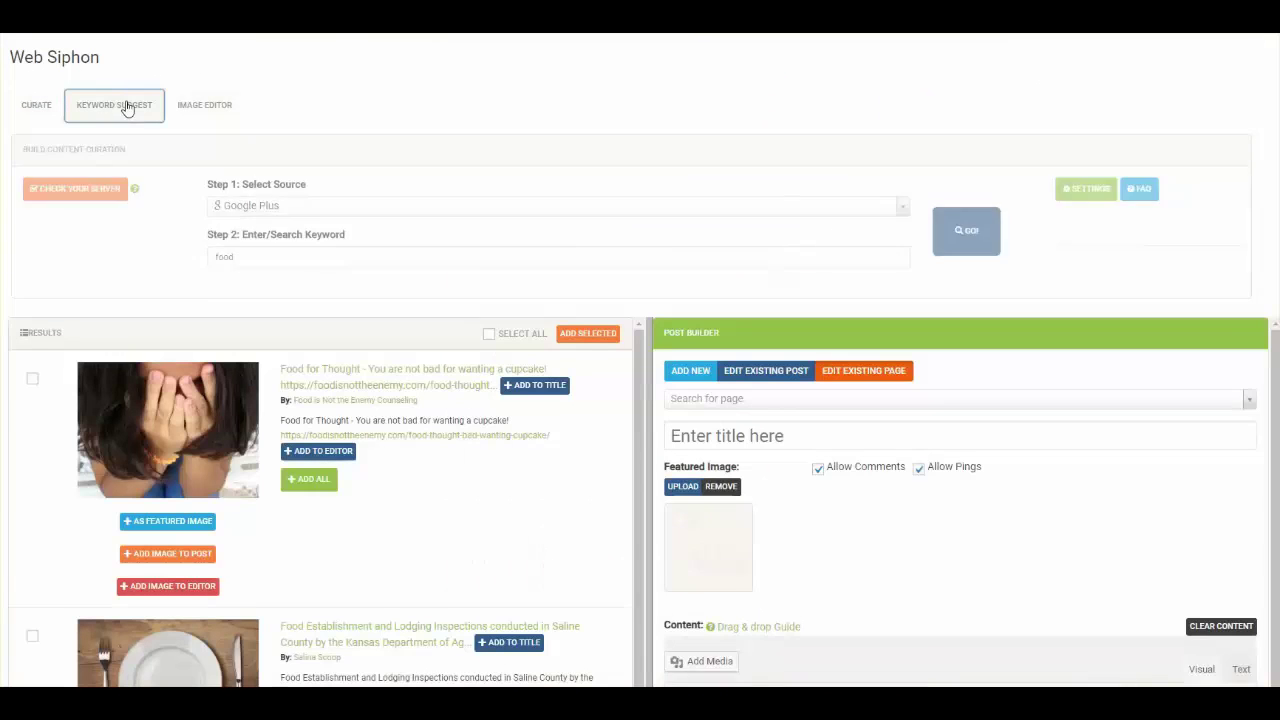
pyautogui.click(127, 108)
pyautogui.click(290, 187)
pyautogui.write('f')
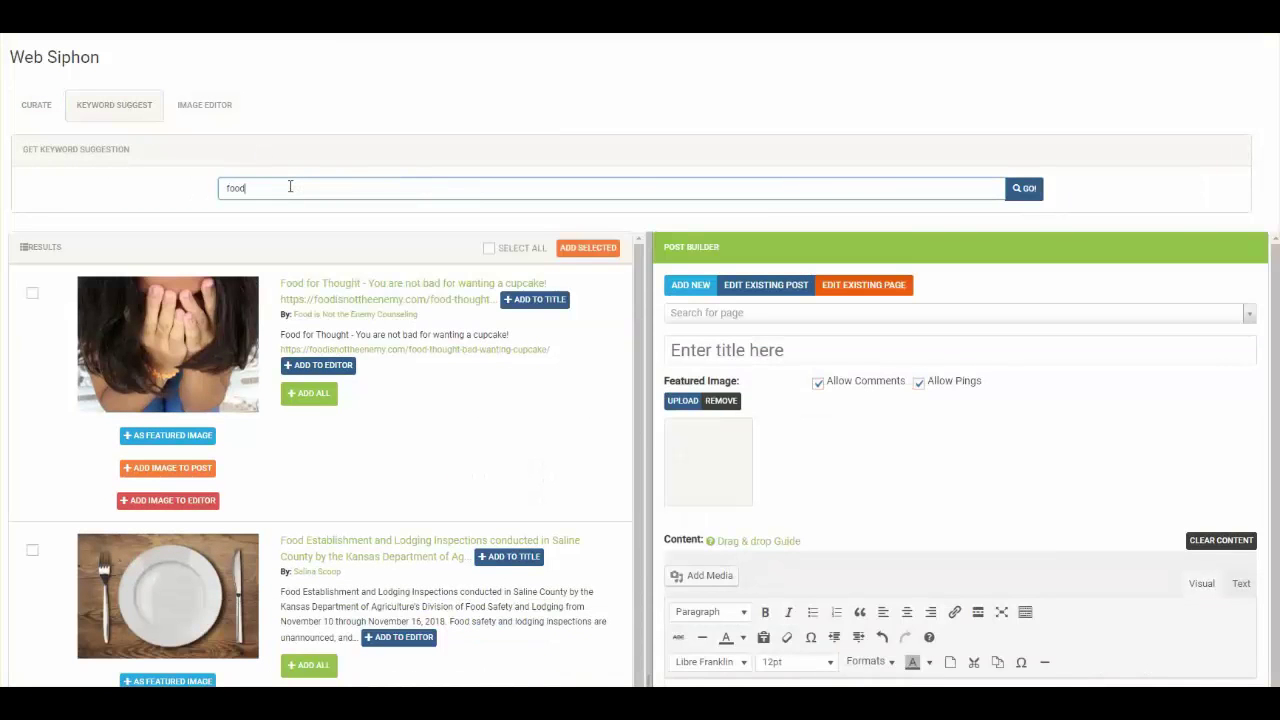
pyautogui.write('ood')
pyautogui.click(1022, 198)
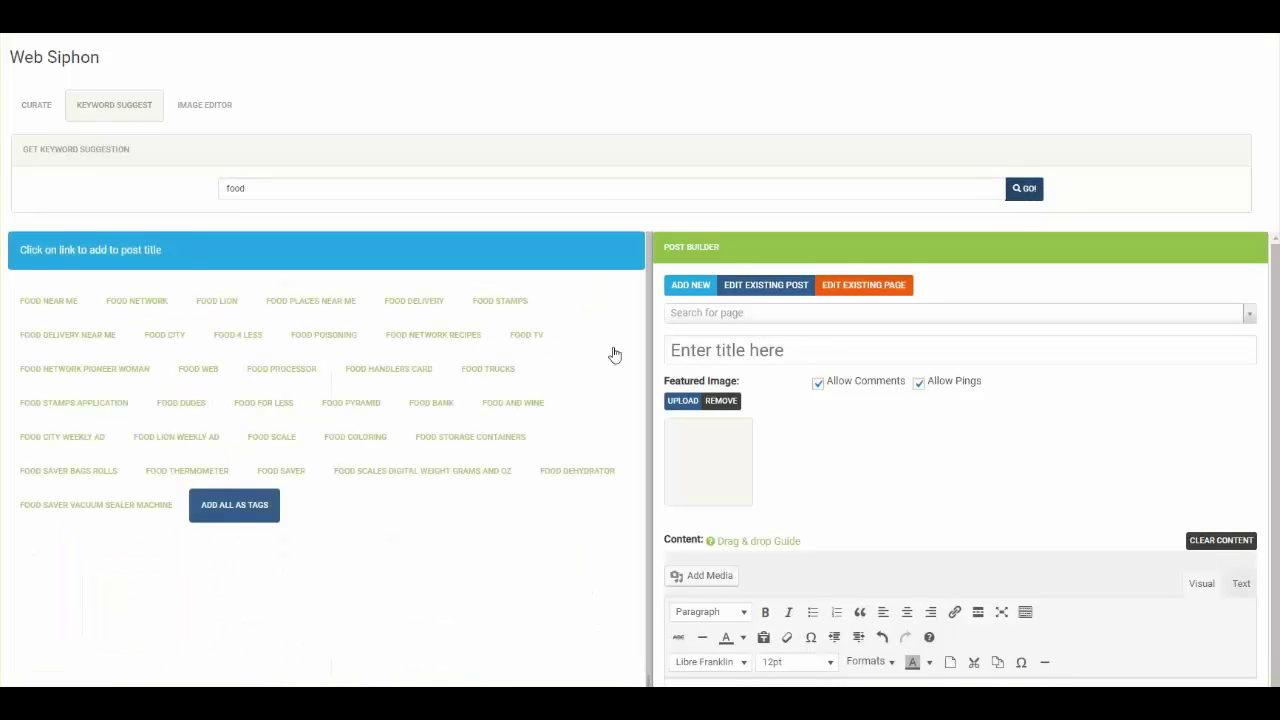
# - Make 'food thermometer' the post title and save and publish the post
pyautogui.click(137, 303)
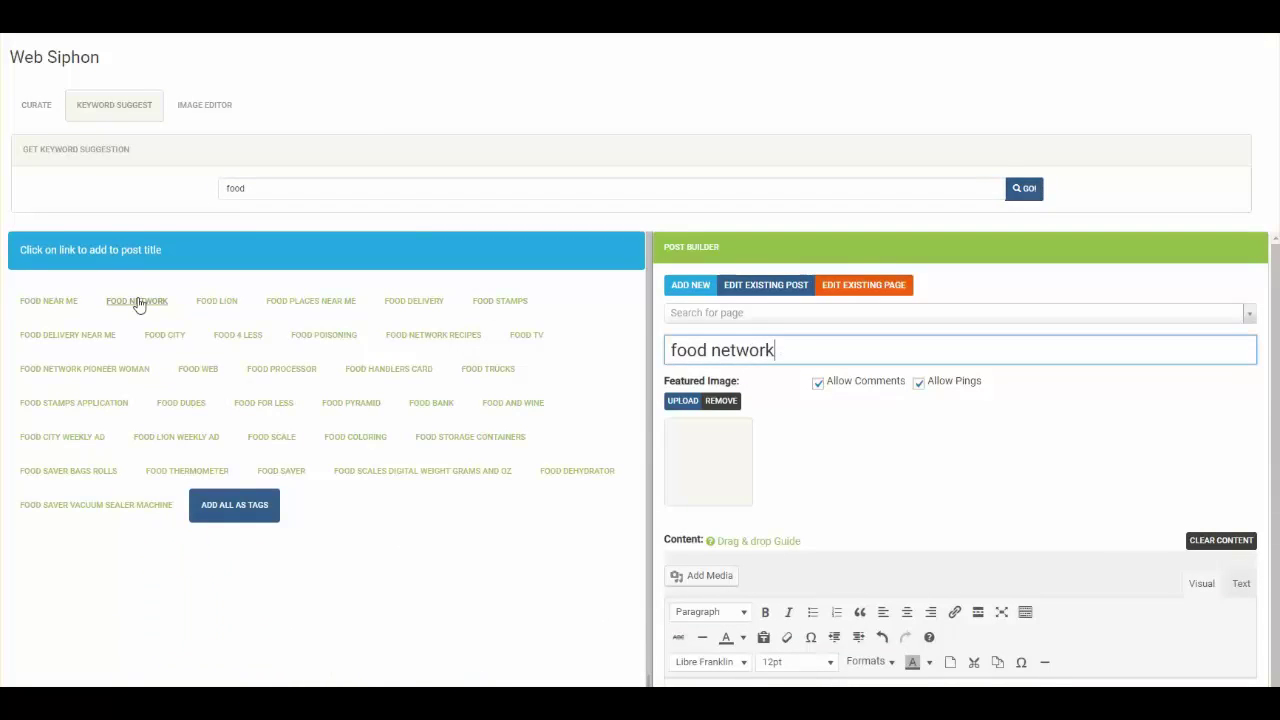
pyautogui.scroll(-4, 646, 437)
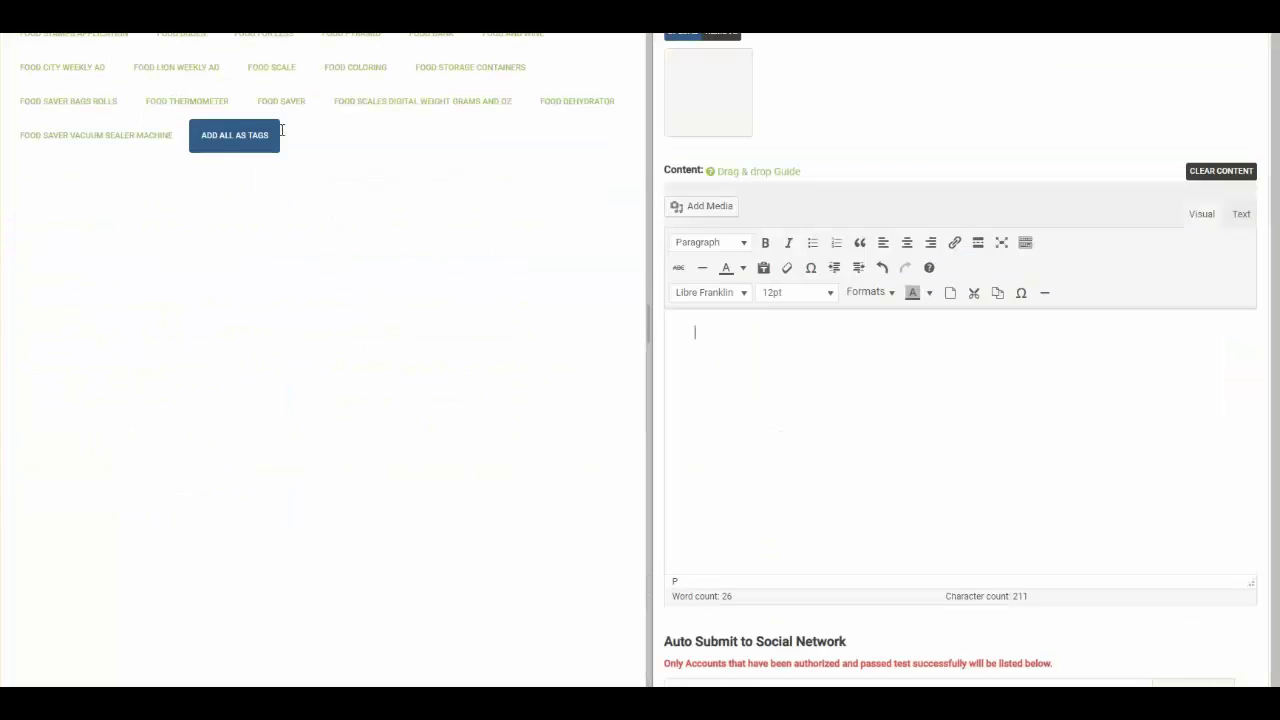
pyautogui.click(187, 101)
pyautogui.scroll(-5, 486, 314)
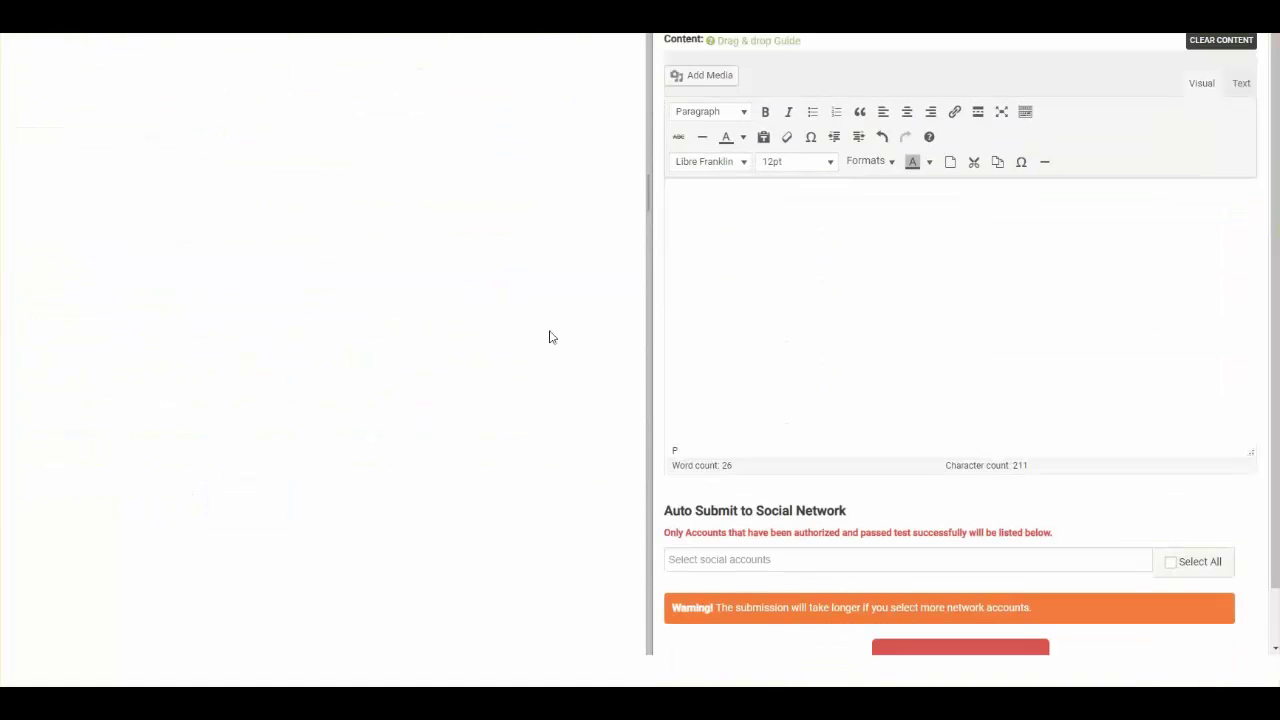
pyautogui.scroll(-1, 700, 360)
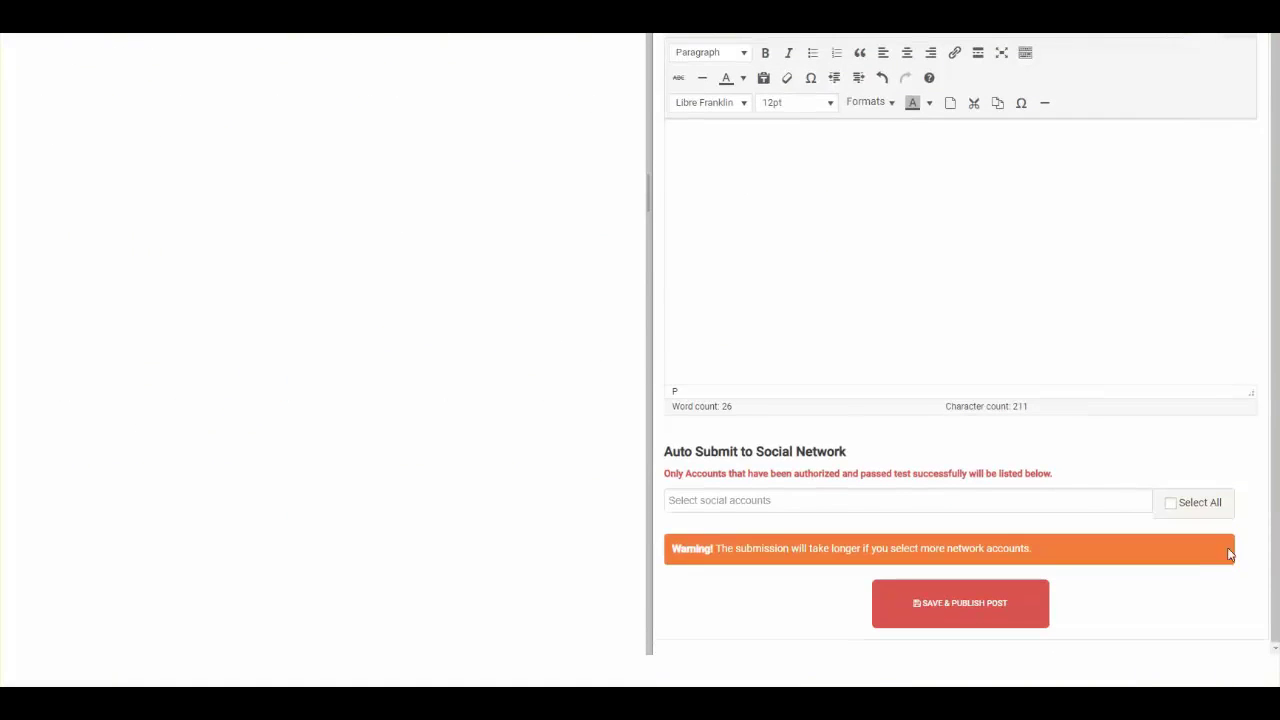
pyautogui.click(790, 498)
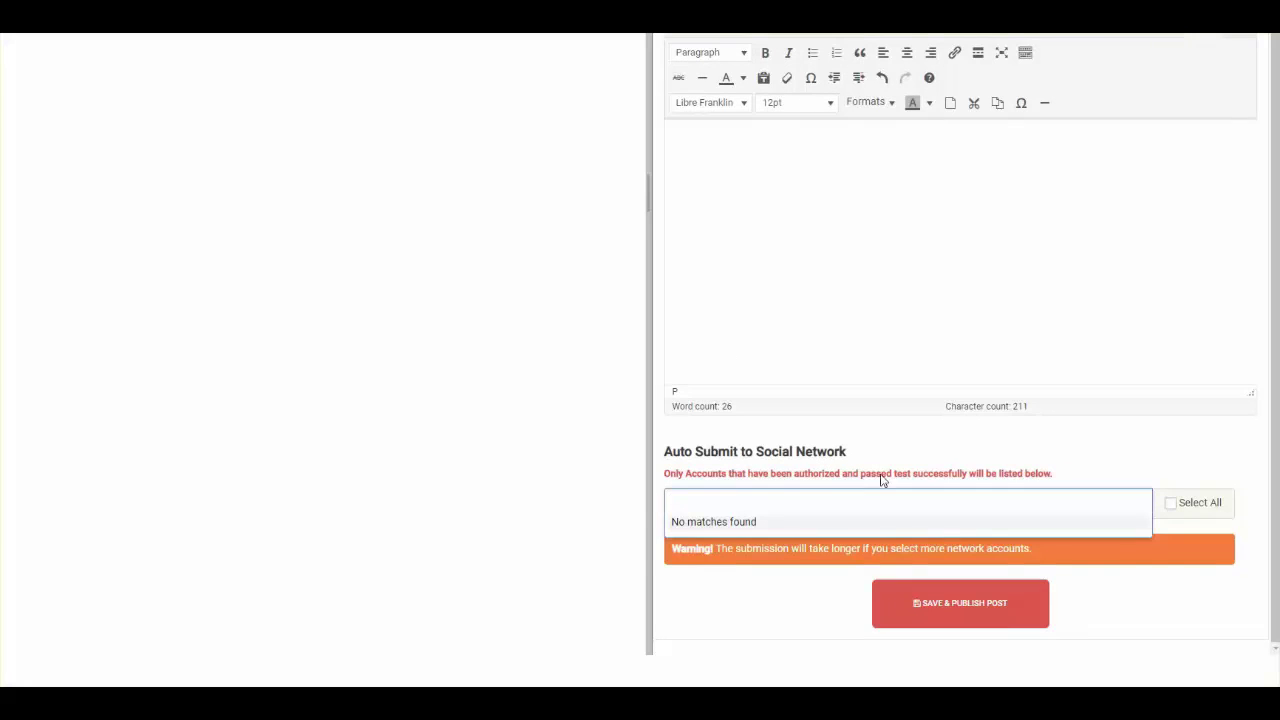
pyautogui.click(962, 600)
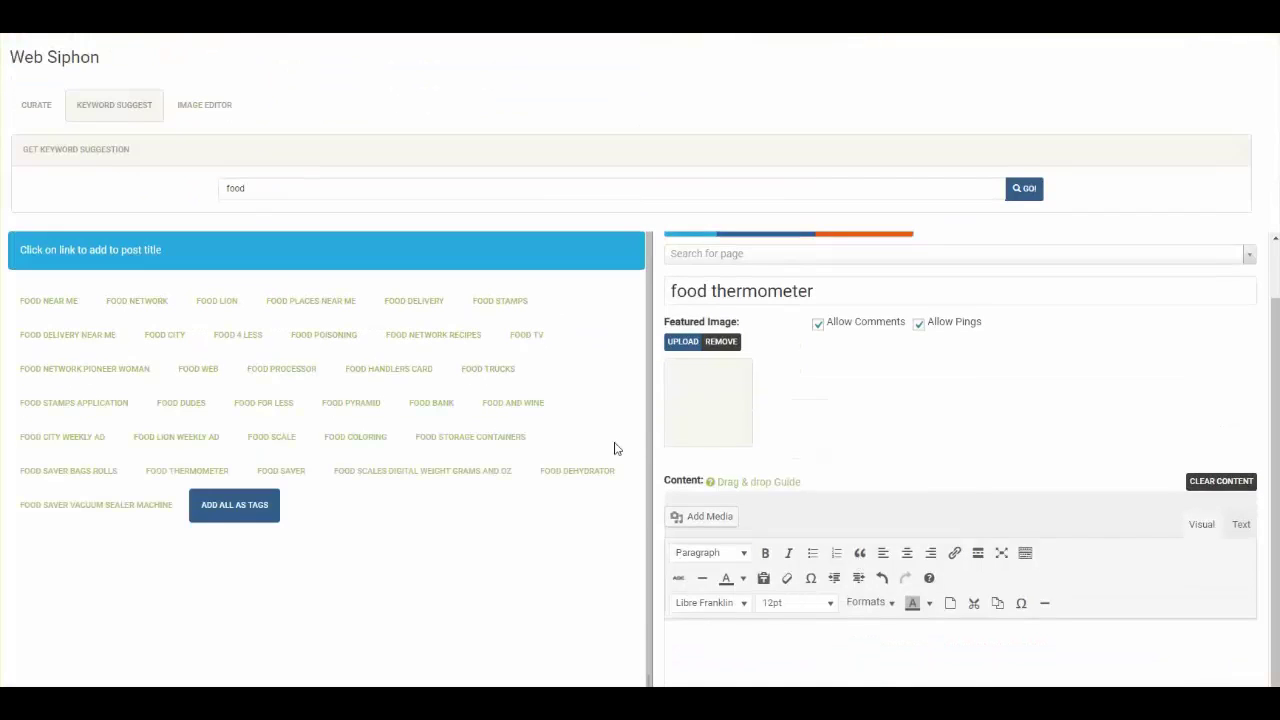
# - Switch the content source to RSS Feed, dismissing an alert along the way
pyautogui.click(34, 106)
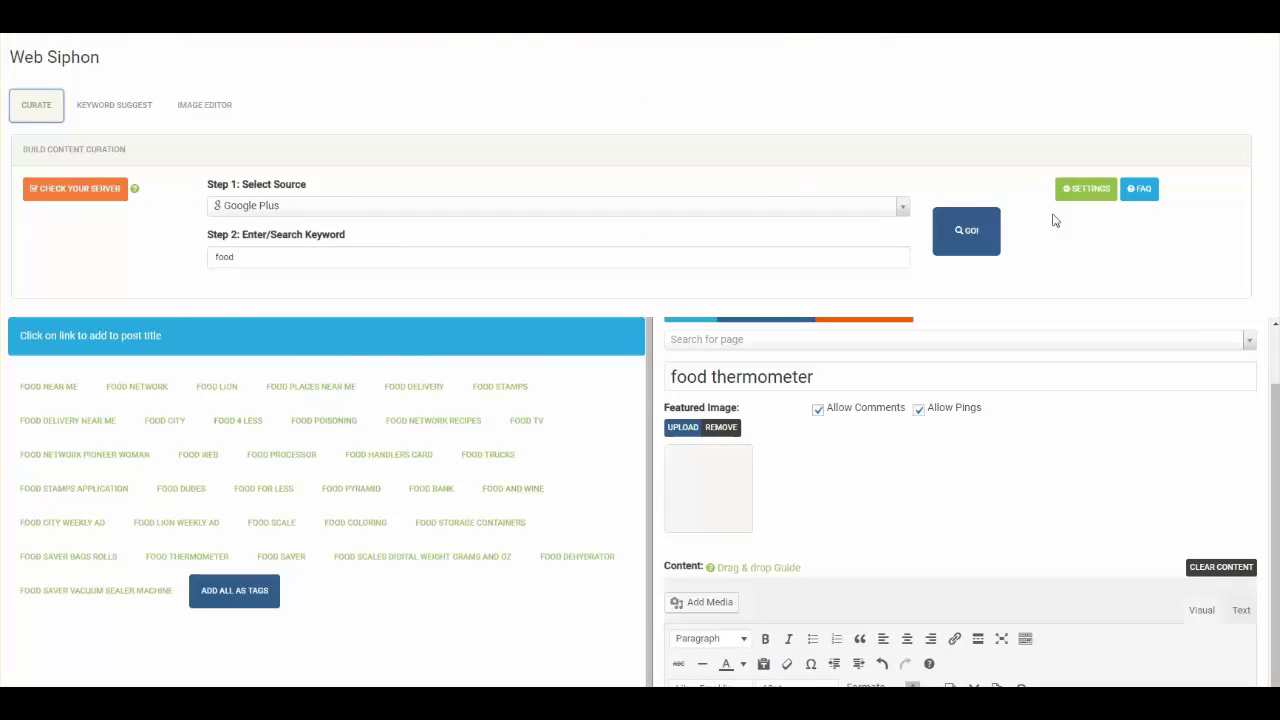
pyautogui.click(323, 208)
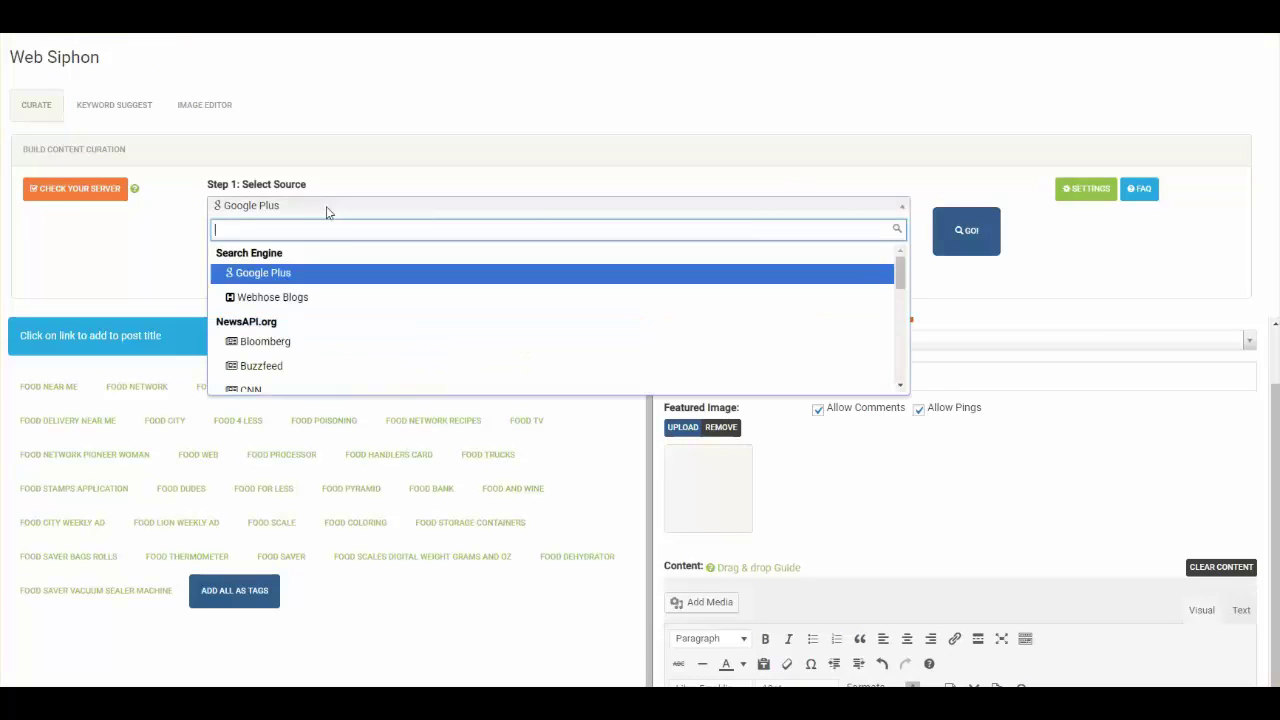
pyautogui.click(265, 342)
pyautogui.click(722, 52)
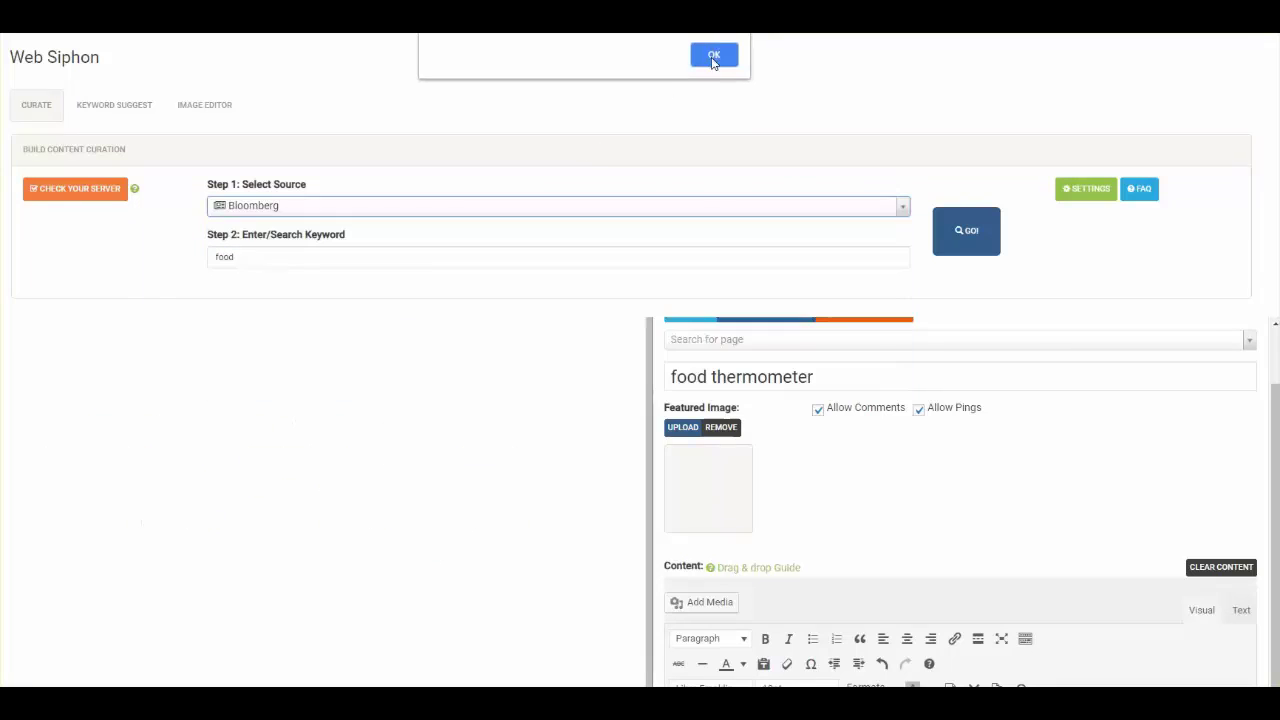
pyautogui.click(286, 208)
pyautogui.scroll(-1, 328, 380)
pyautogui.scroll(-3, 329, 380)
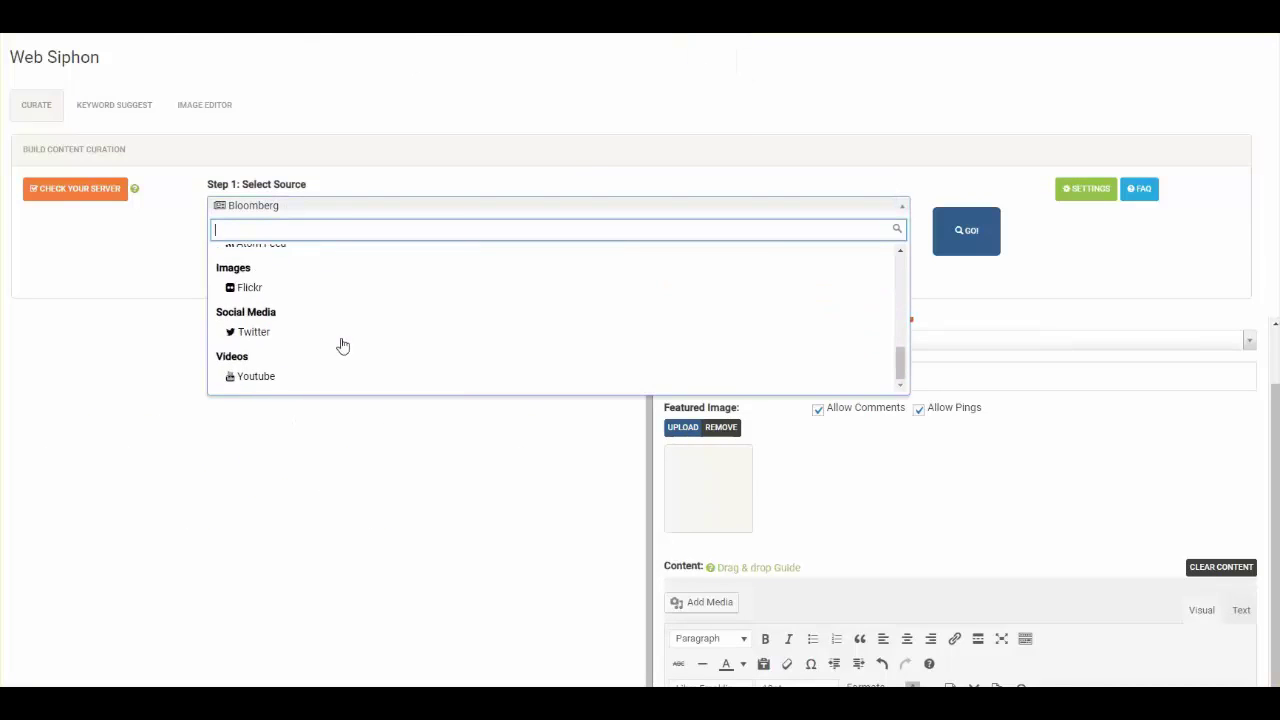
pyautogui.scroll(2, 340, 343)
pyautogui.scroll(-2, 340, 337)
pyautogui.scroll(2, 320, 331)
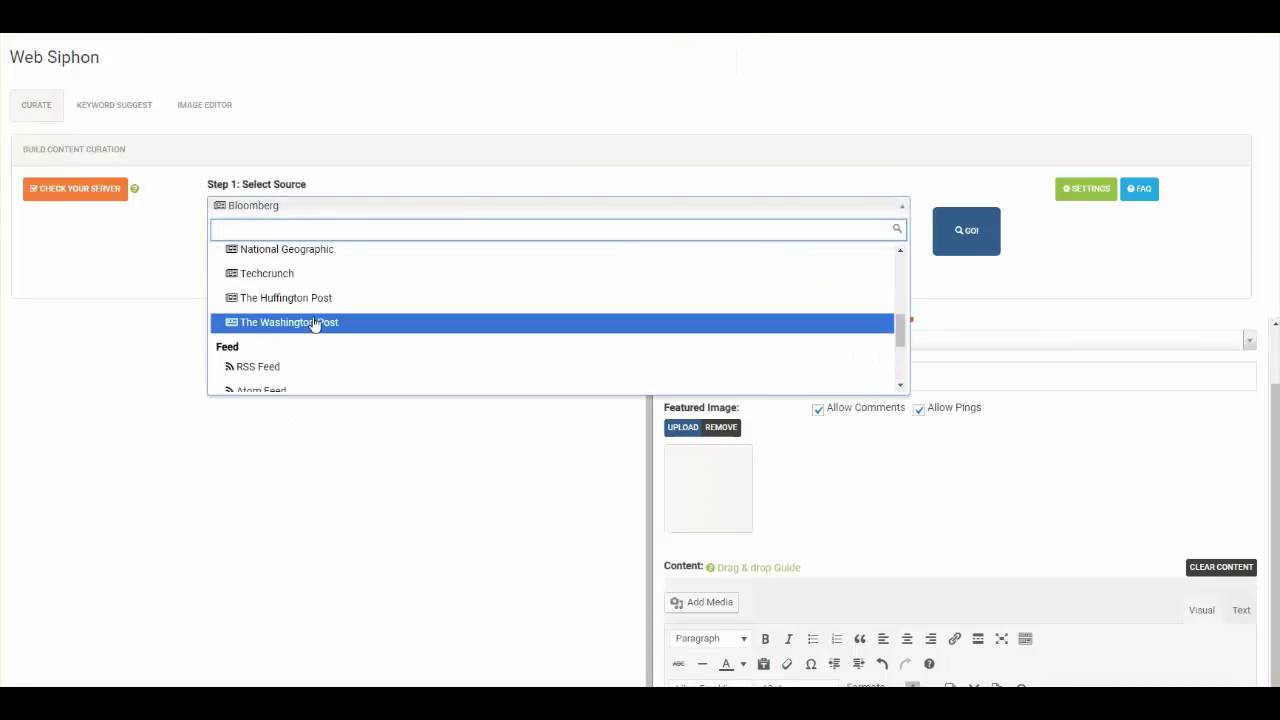
pyautogui.click(277, 366)
# - Change the content source to Flickr to load 'food' results
pyautogui.click(271, 134)
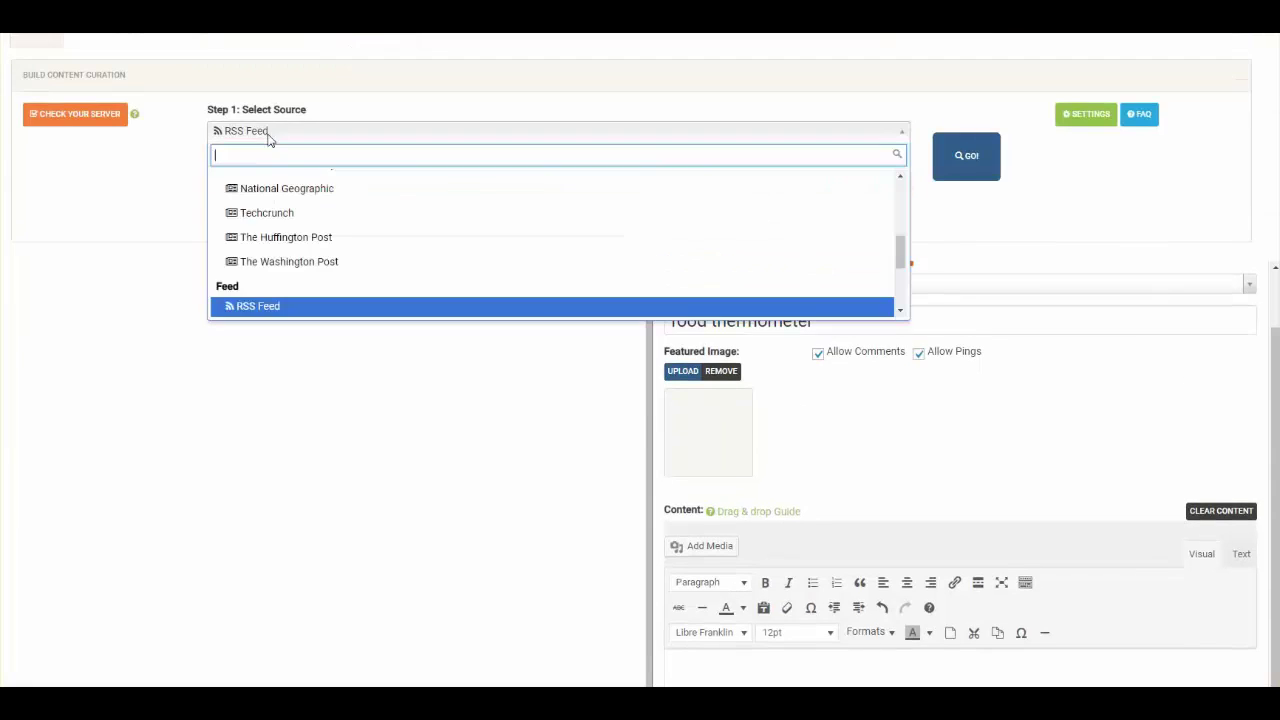
pyautogui.scroll(-2, 297, 238)
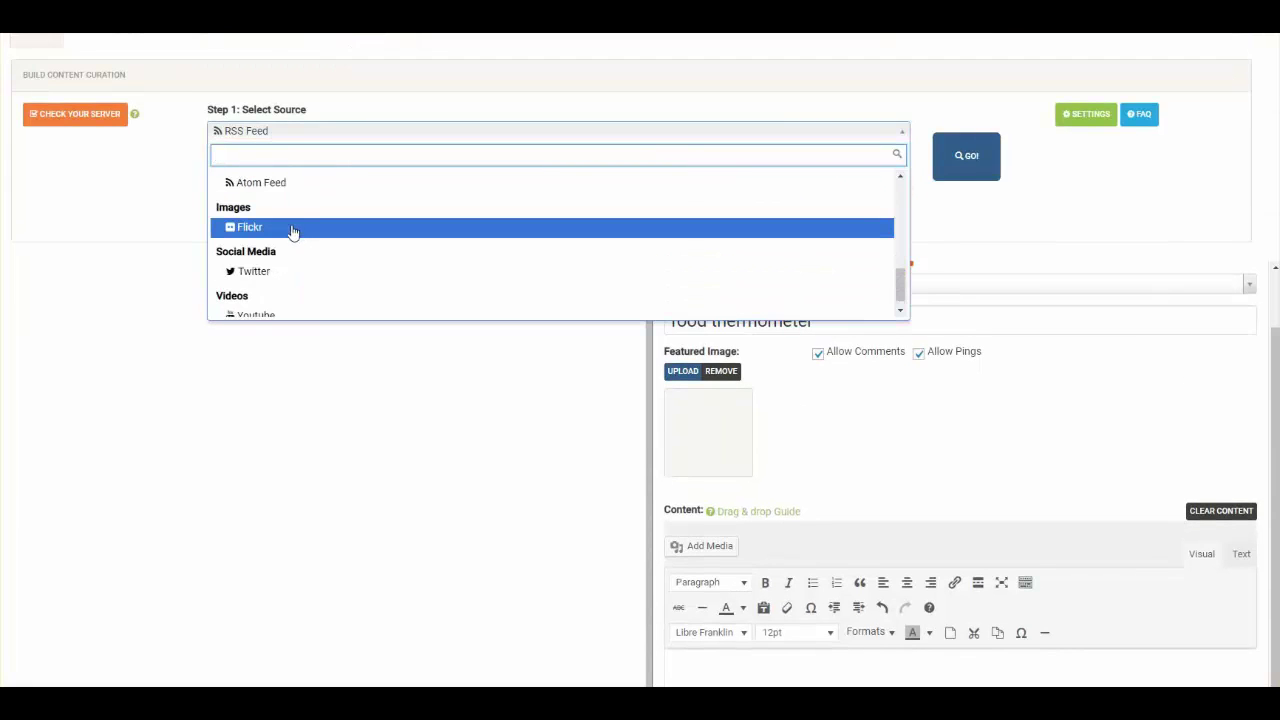
pyautogui.click(293, 231)
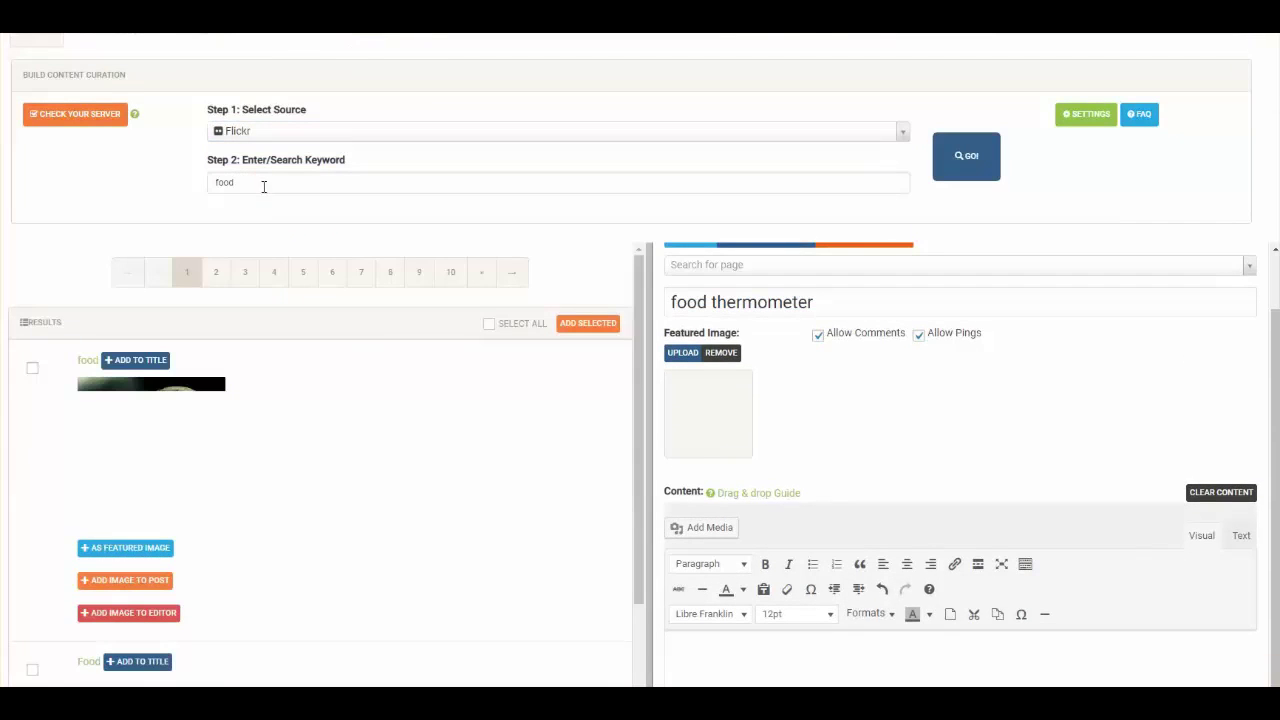
pyautogui.scroll(-3, 750, 420)
pyautogui.scroll(4, 266, 340)
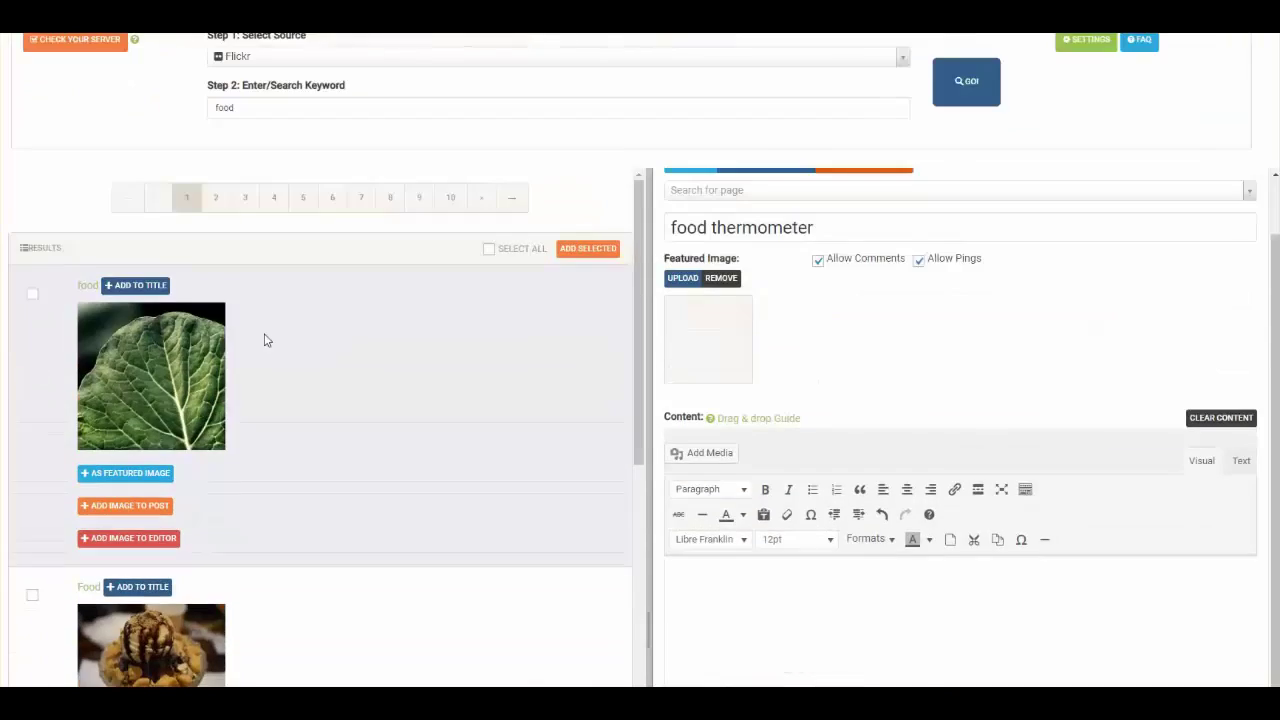
pyautogui.click(297, 216)
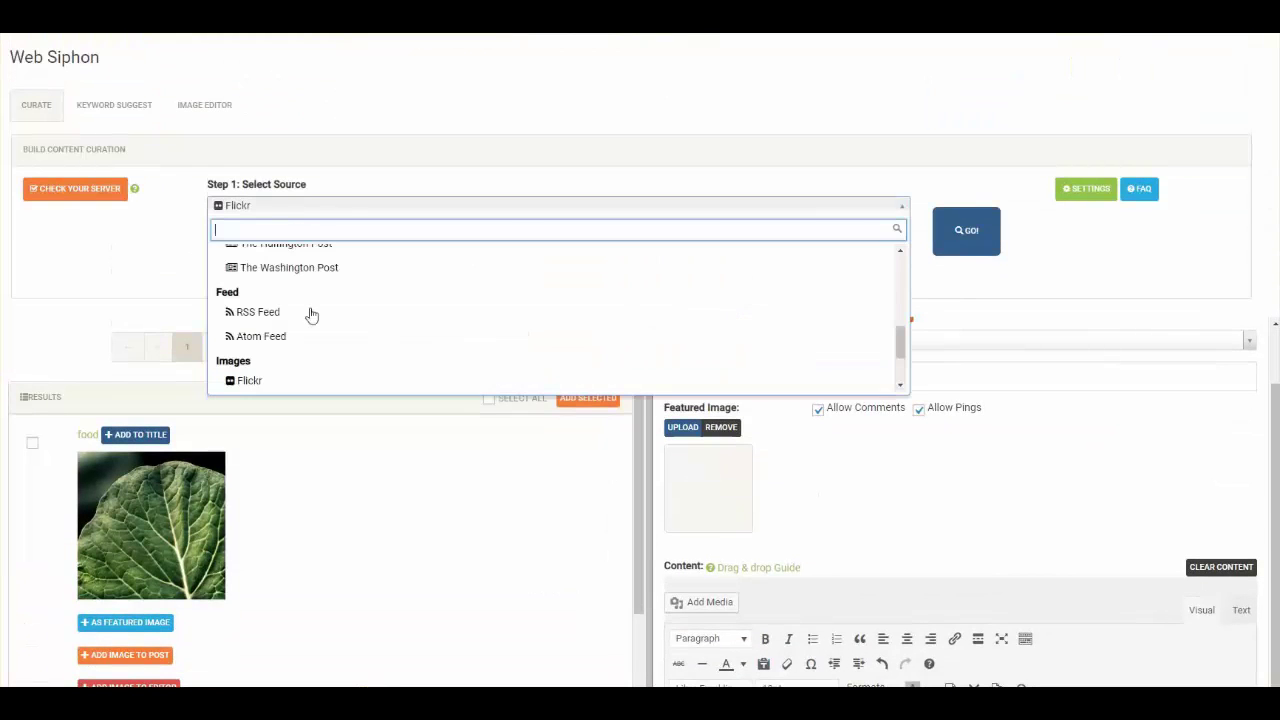
pyautogui.scroll(-1, 309, 312)
# - Switch the content source to Twitter to list 'food' tweets
pyautogui.click(287, 351)
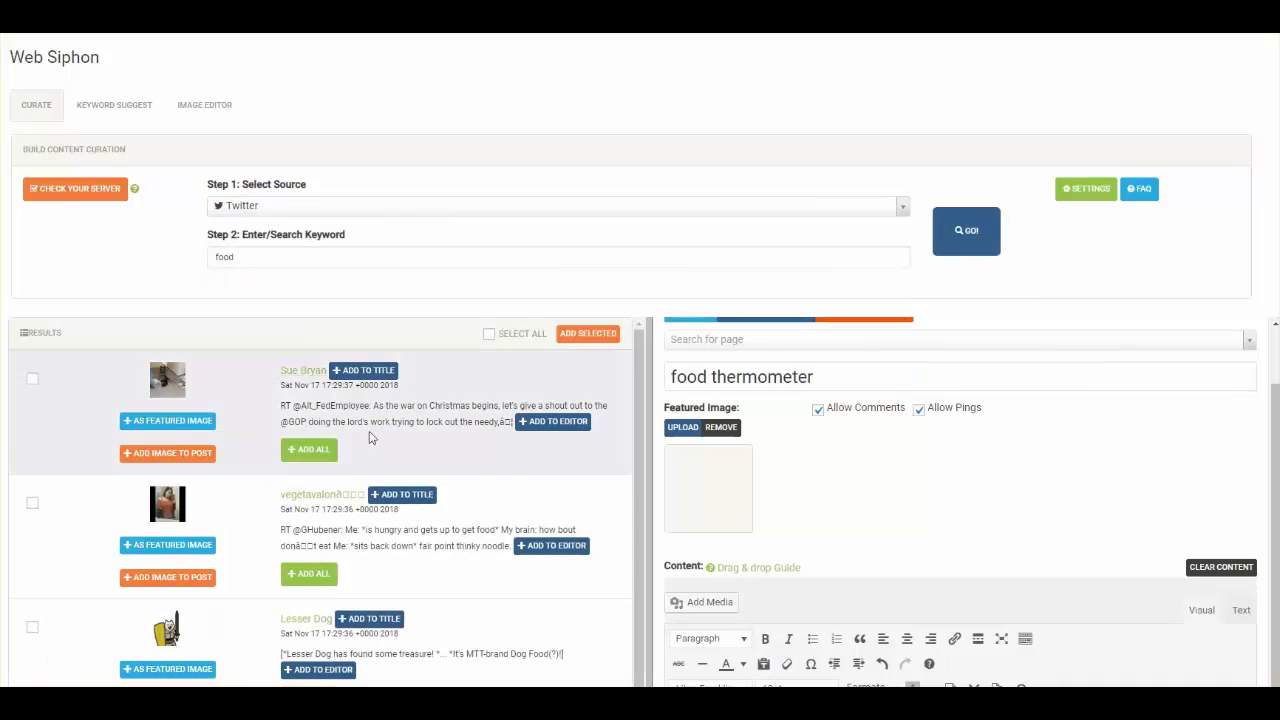
pyautogui.scroll(-3, 370, 437)
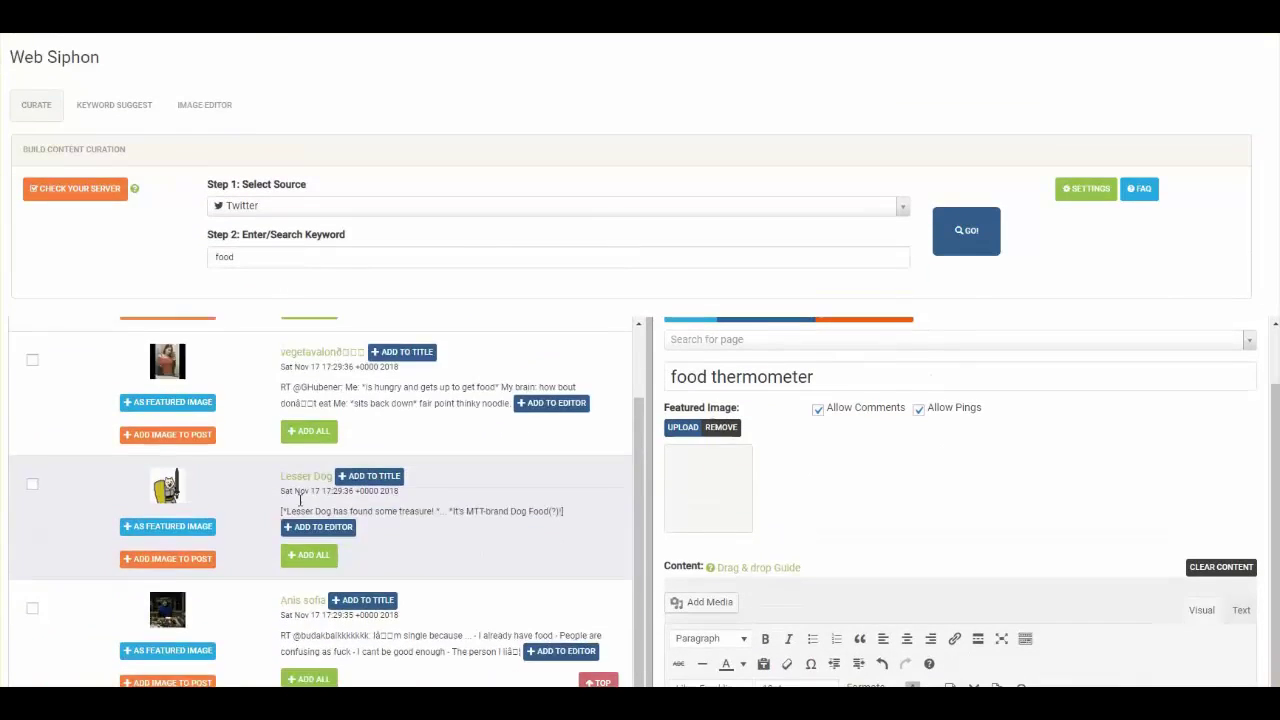
pyautogui.scroll(-5, 300, 500)
# - Embed two food tweets in the content and save and publish the post
pyautogui.moveTo(600, 390); pyautogui.dragTo(1116, 423)
pyautogui.moveTo(554, 383); pyautogui.dragTo(974, 366)
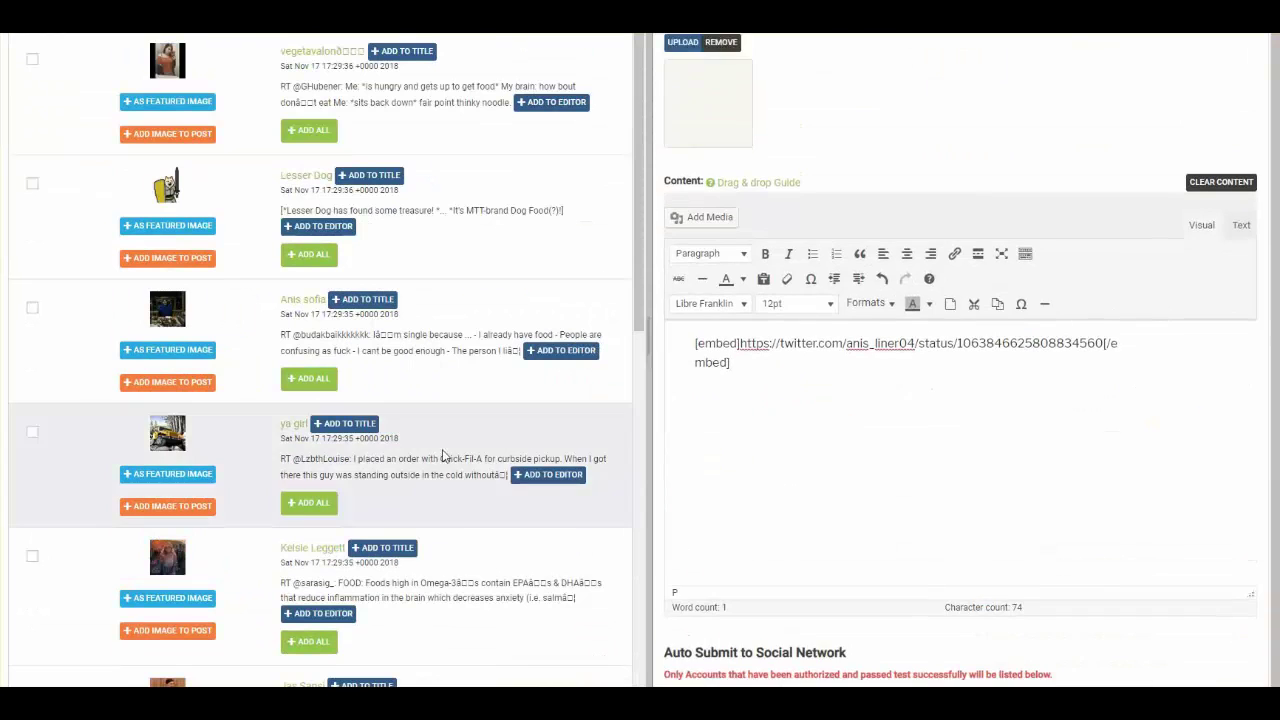
pyautogui.moveTo(444, 455); pyautogui.dragTo(917, 494)
pyautogui.scroll(5, 420, 363)
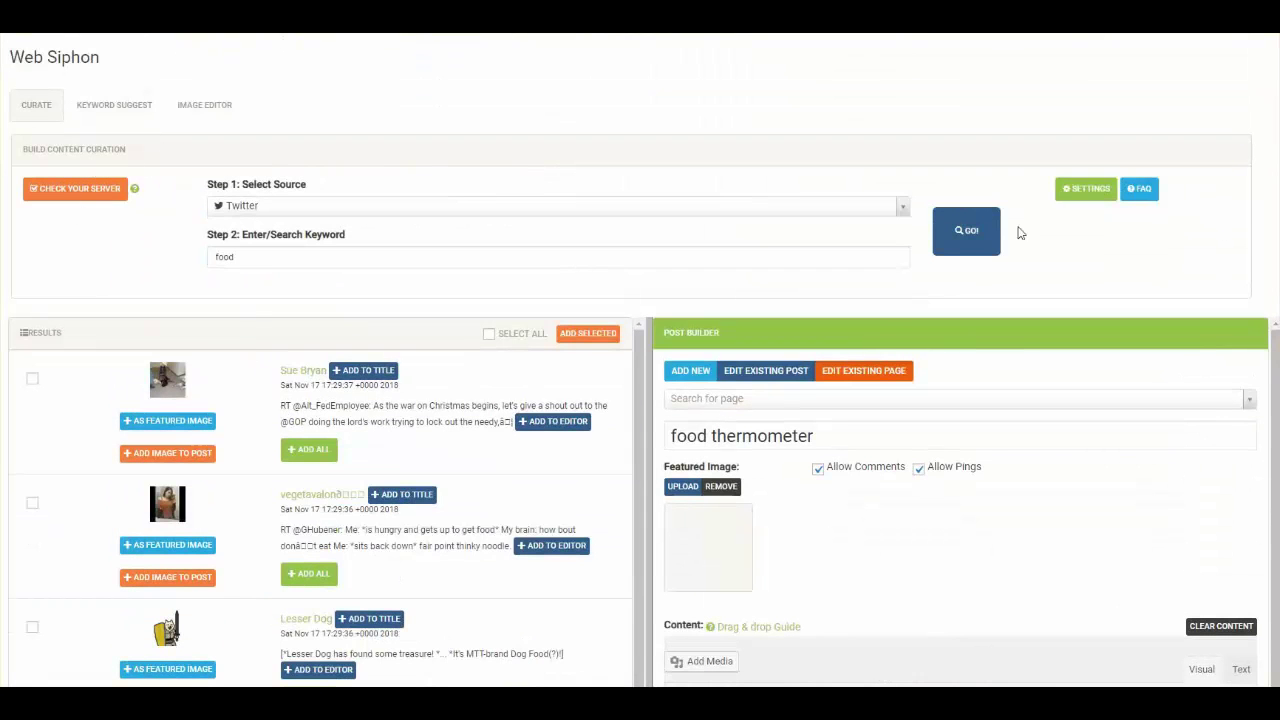
pyautogui.scroll(-6, 1173, 421)
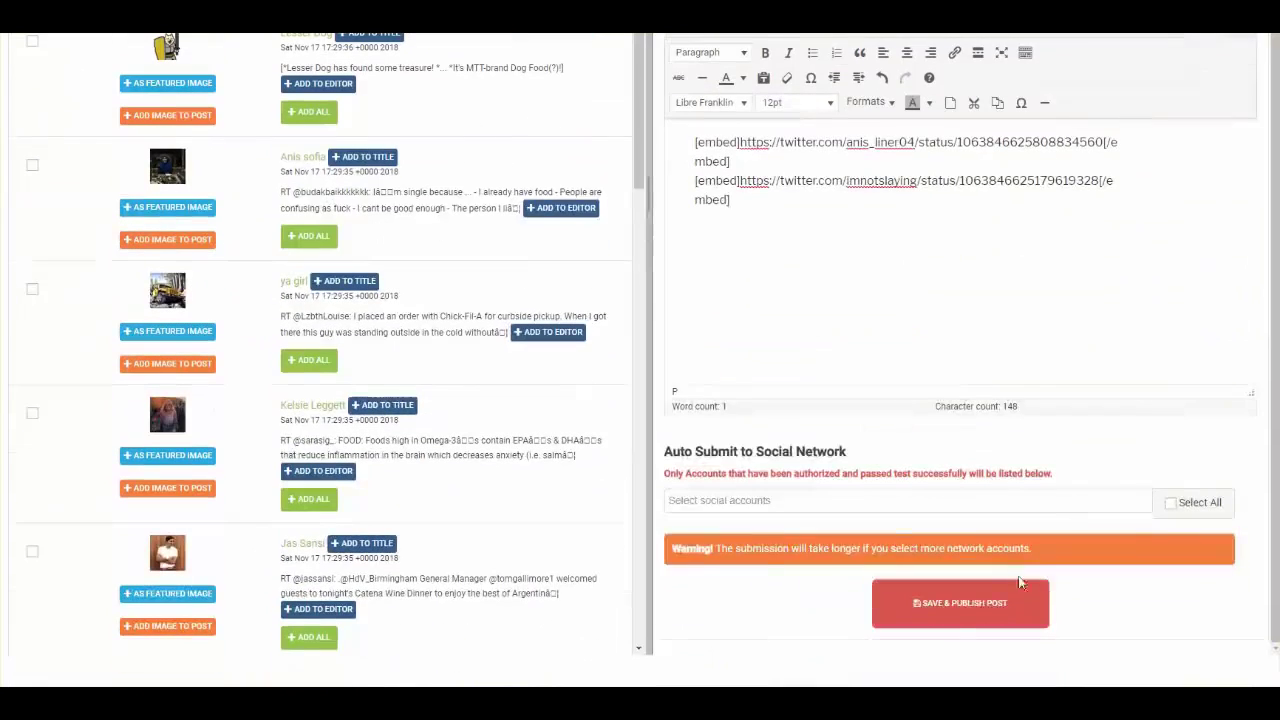
pyautogui.click(926, 602)
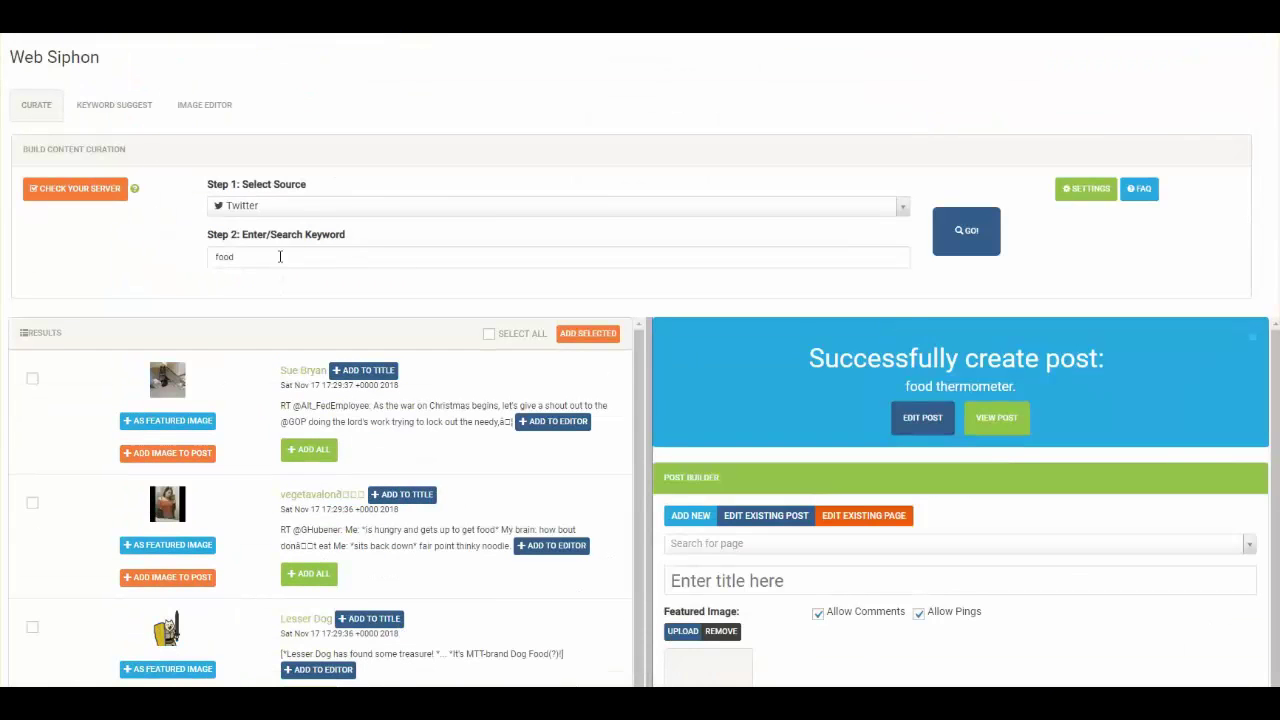
# - Switch the content source back to Google Plus
pyautogui.click(274, 208)
pyautogui.scroll(5, 285, 288)
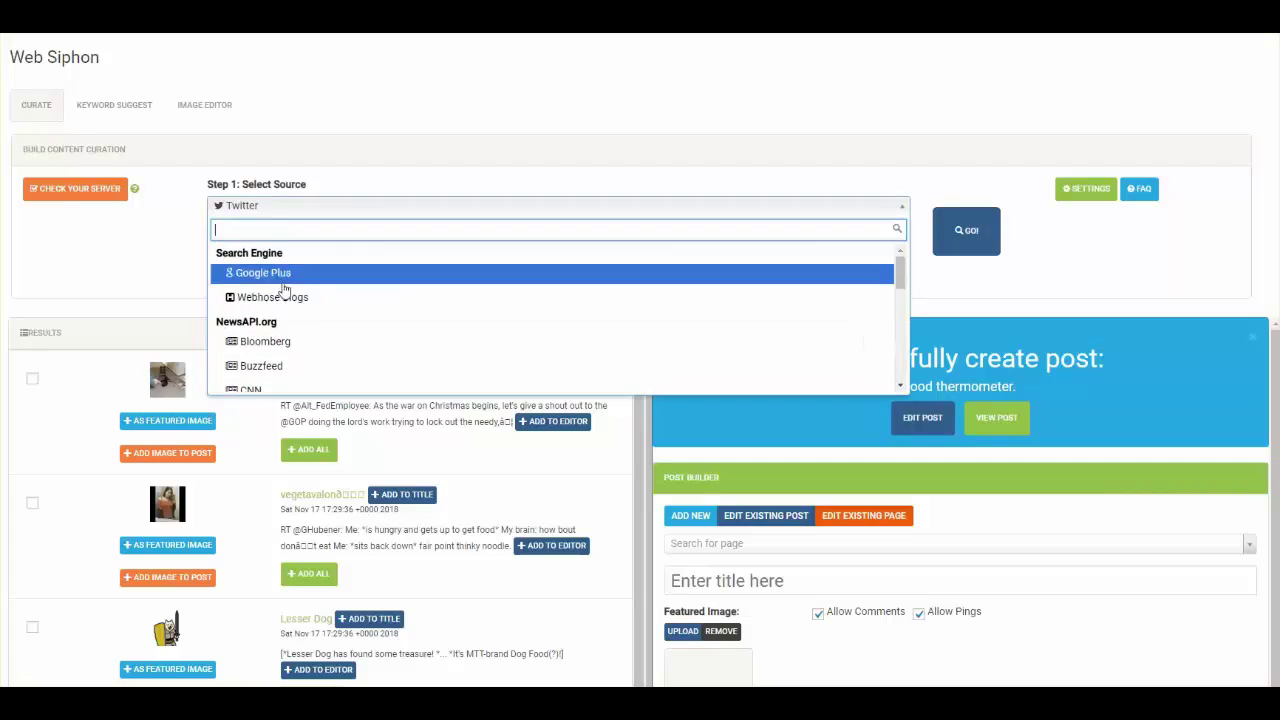
pyautogui.click(276, 280)
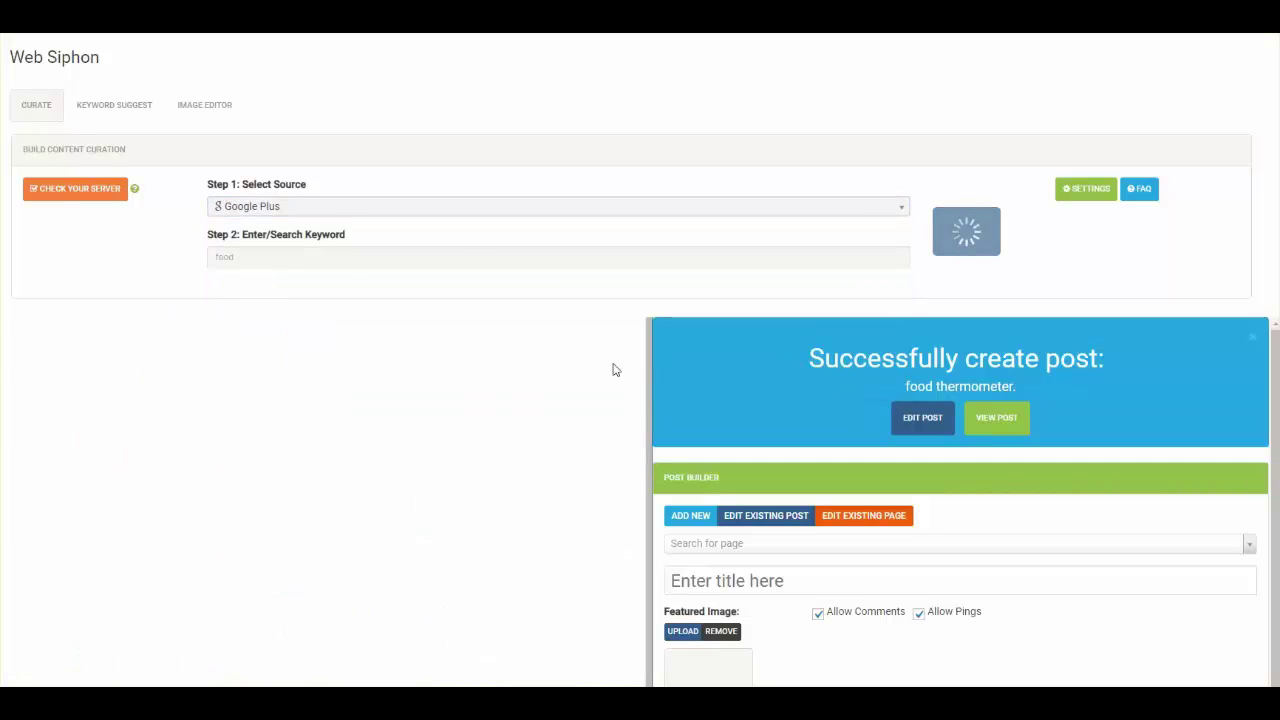
# - Drag the Food for Thought girl image into the post's Content editor
pyautogui.scroll(-3, 450, 480)
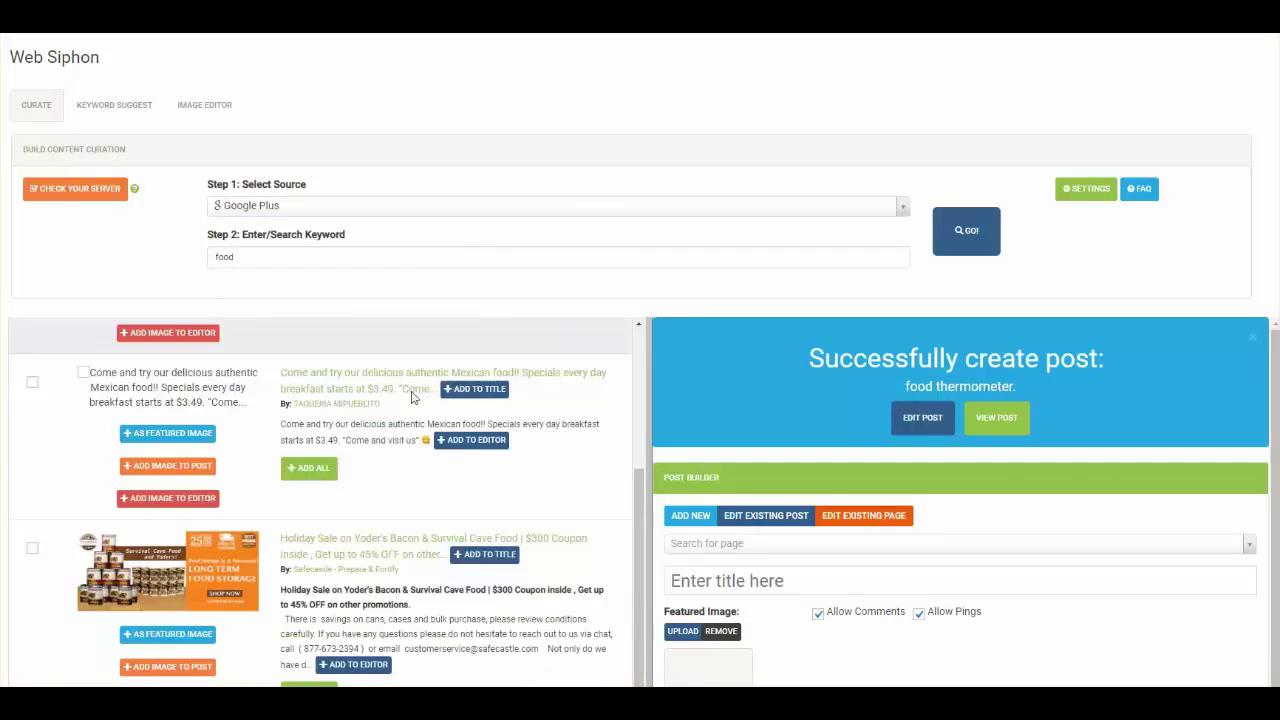
pyautogui.scroll(2, 450, 480)
pyautogui.scroll(-4, 1029, 474)
pyautogui.scroll(-2, 1016, 497)
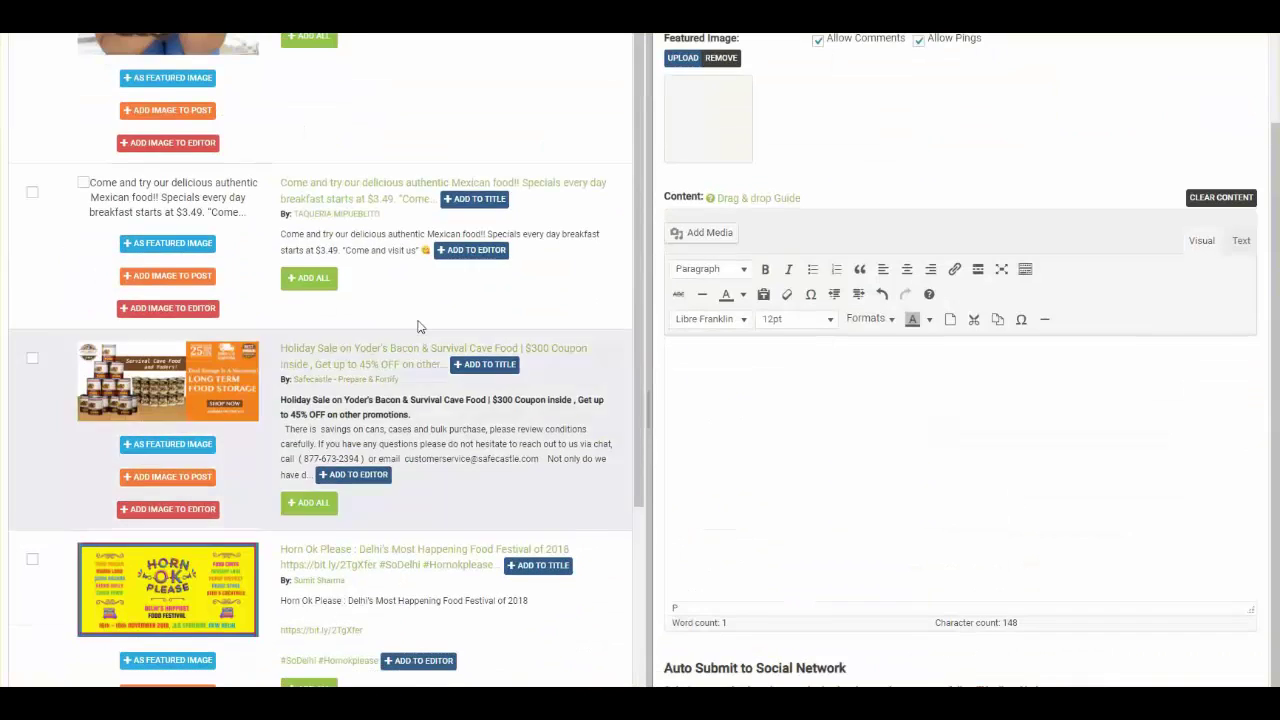
pyautogui.scroll(1, 234, 229)
pyautogui.moveTo(292, 80); pyautogui.dragTo(1000, 463)
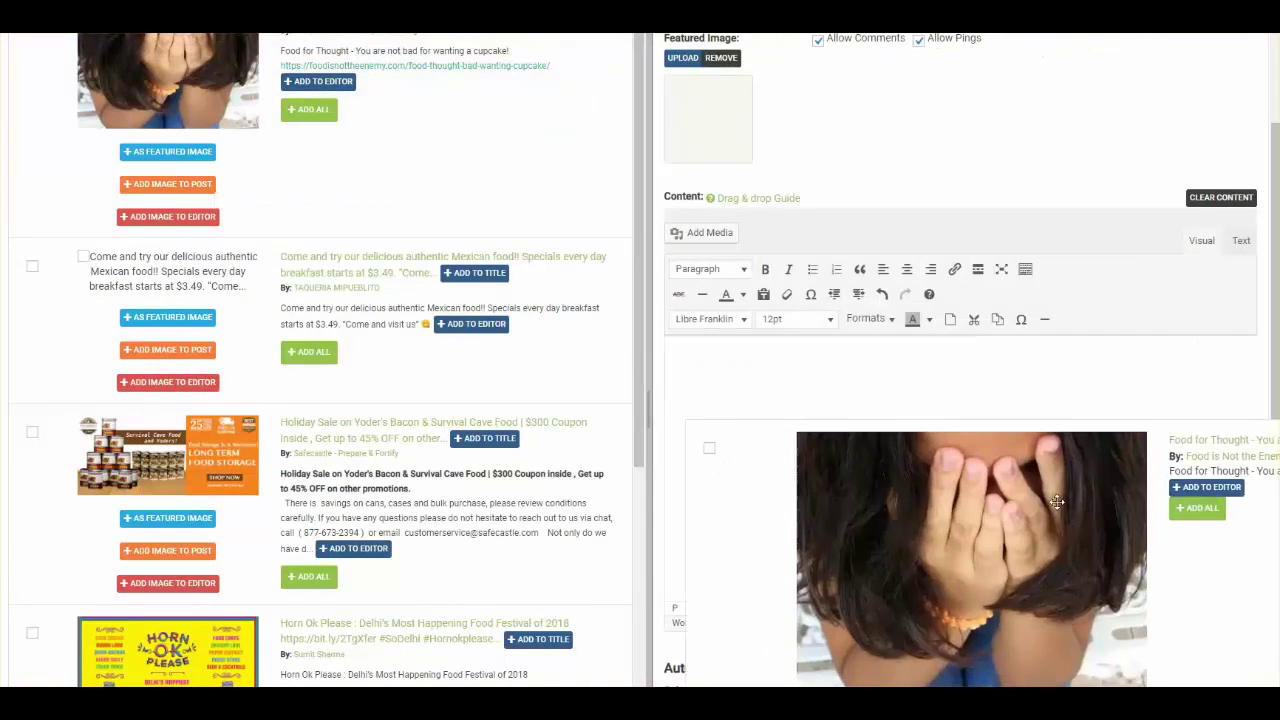
pyautogui.scroll(3, 965, 486)
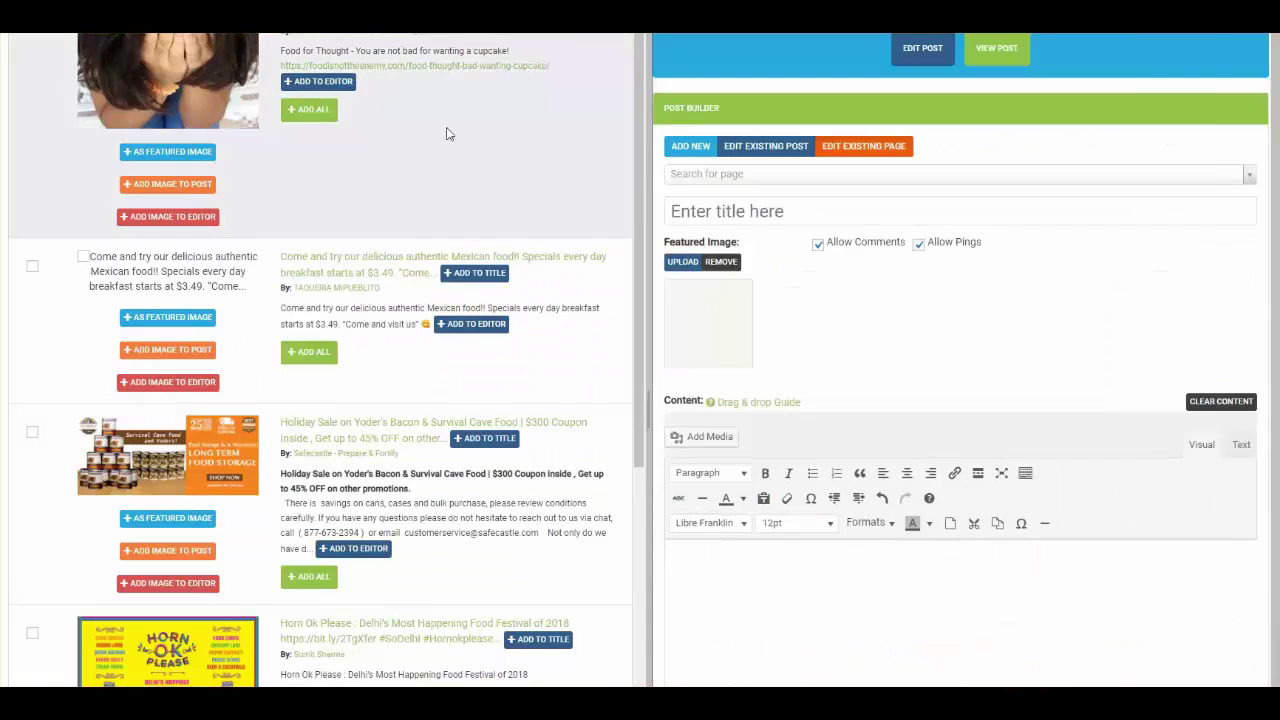
pyautogui.moveTo(437, 118); pyautogui.dragTo(985, 620)
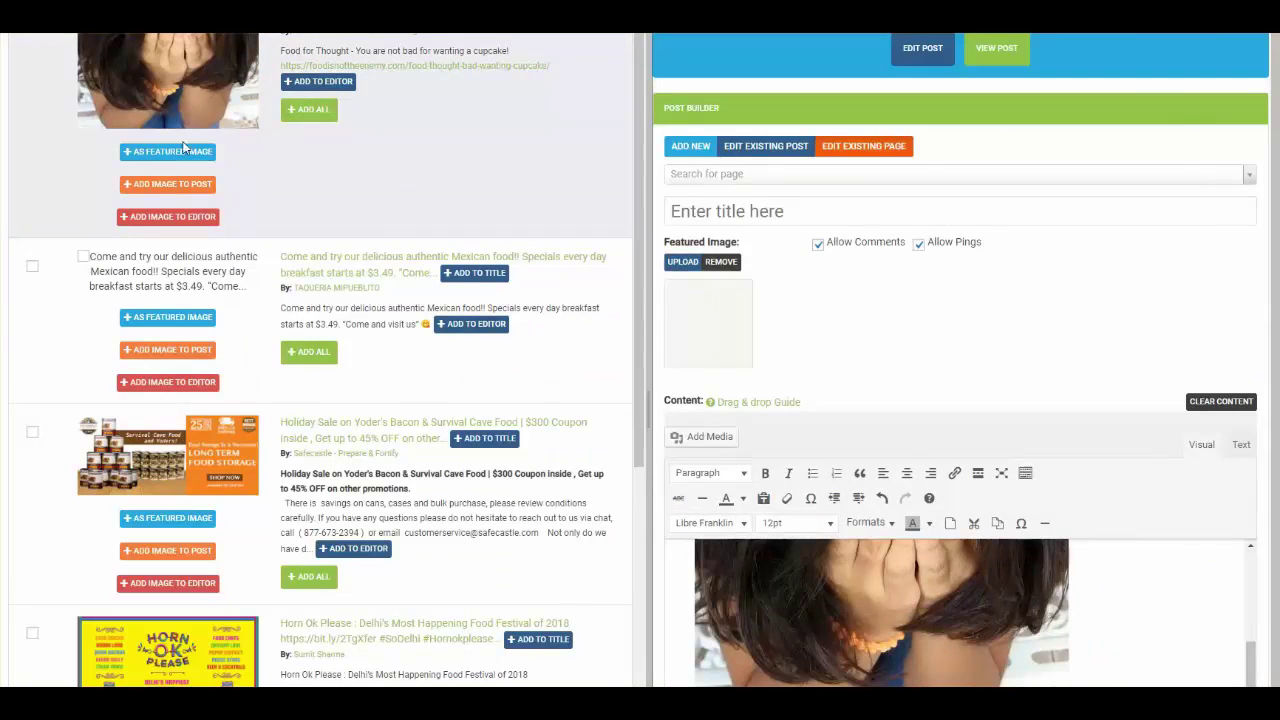
# - Set the girl image as featured image and try publishing, dismissing the alert
pyautogui.click(183, 151)
pyautogui.scroll(-3, 590, 250)
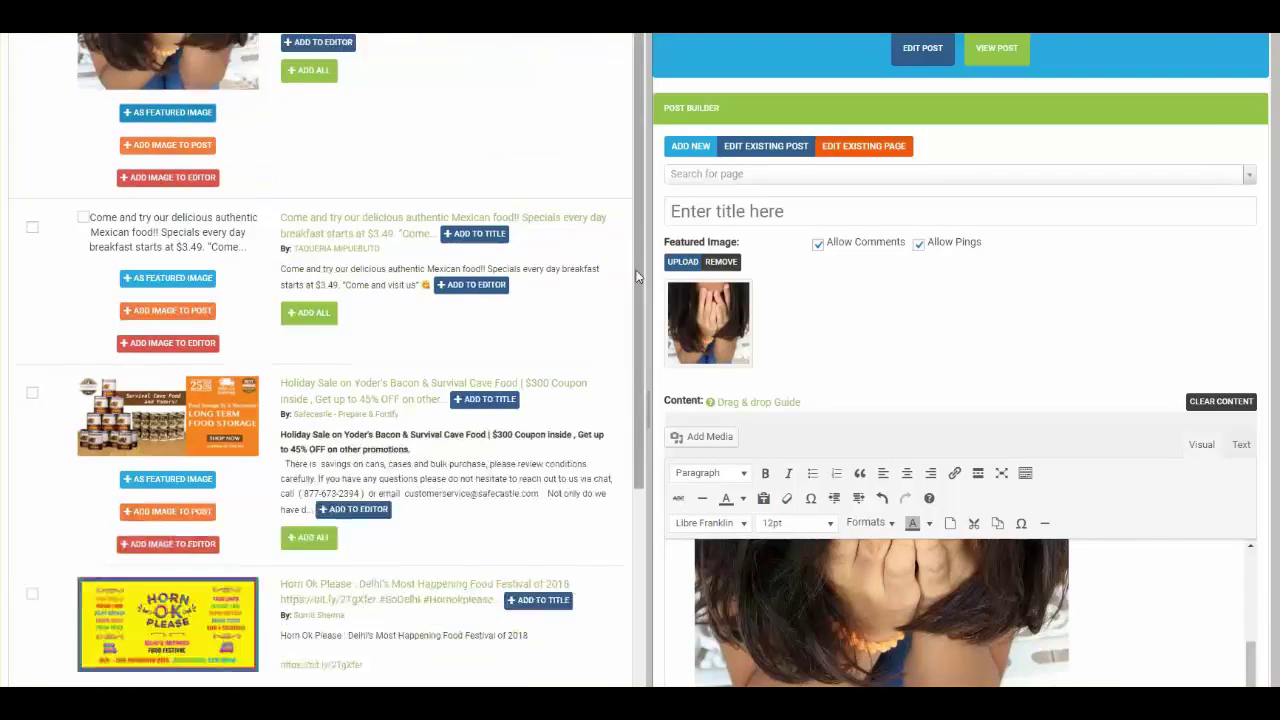
pyautogui.scroll(-4, 1100, 450)
pyautogui.scroll(-3, 1071, 571)
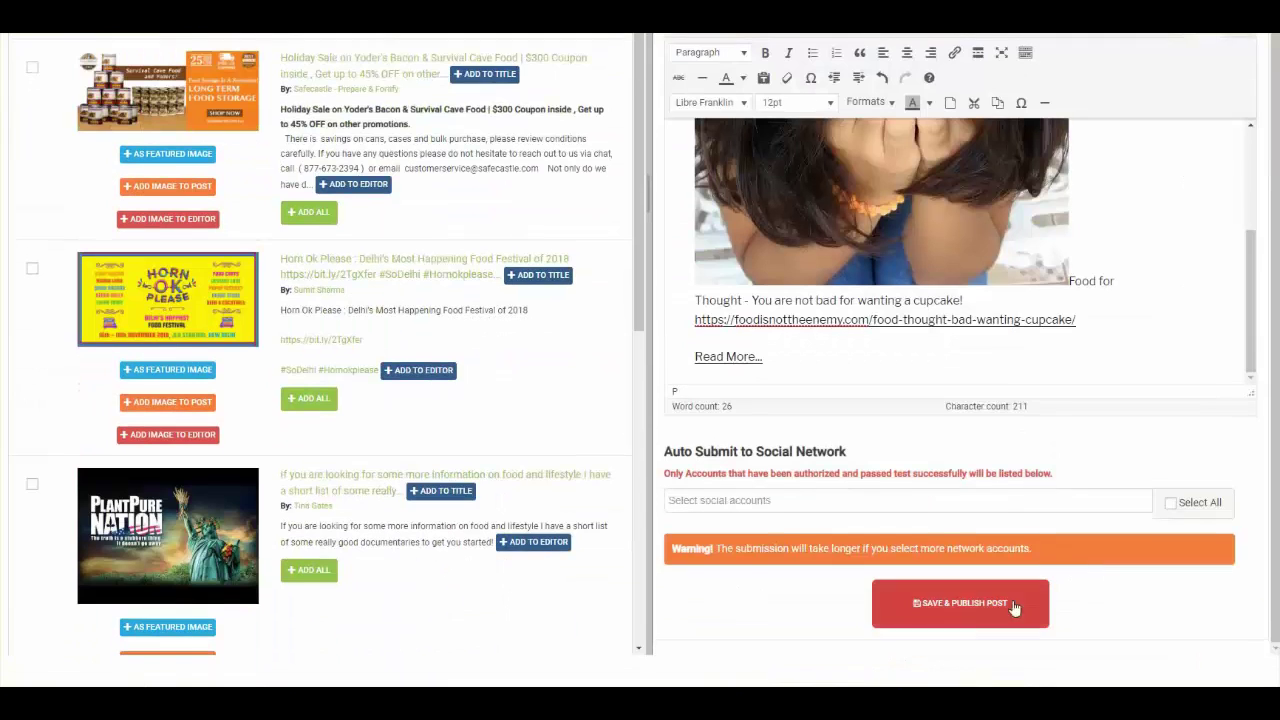
pyautogui.click(977, 605)
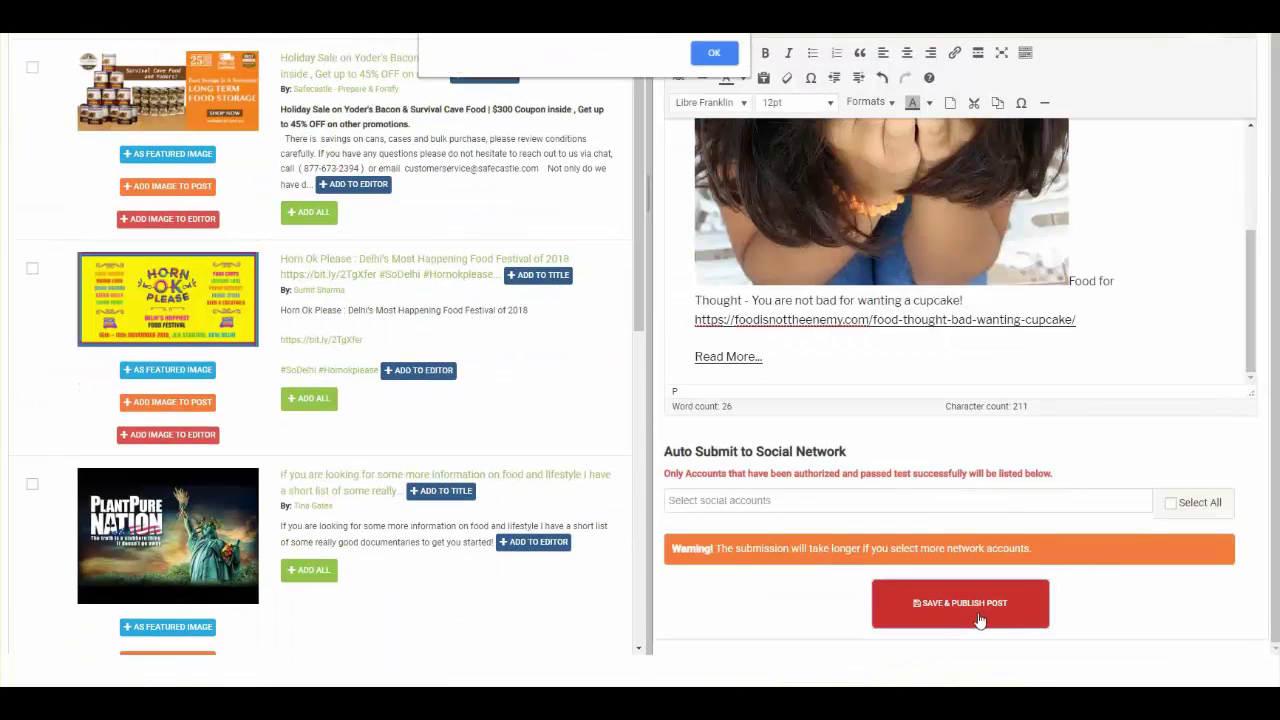
pyautogui.click(714, 57)
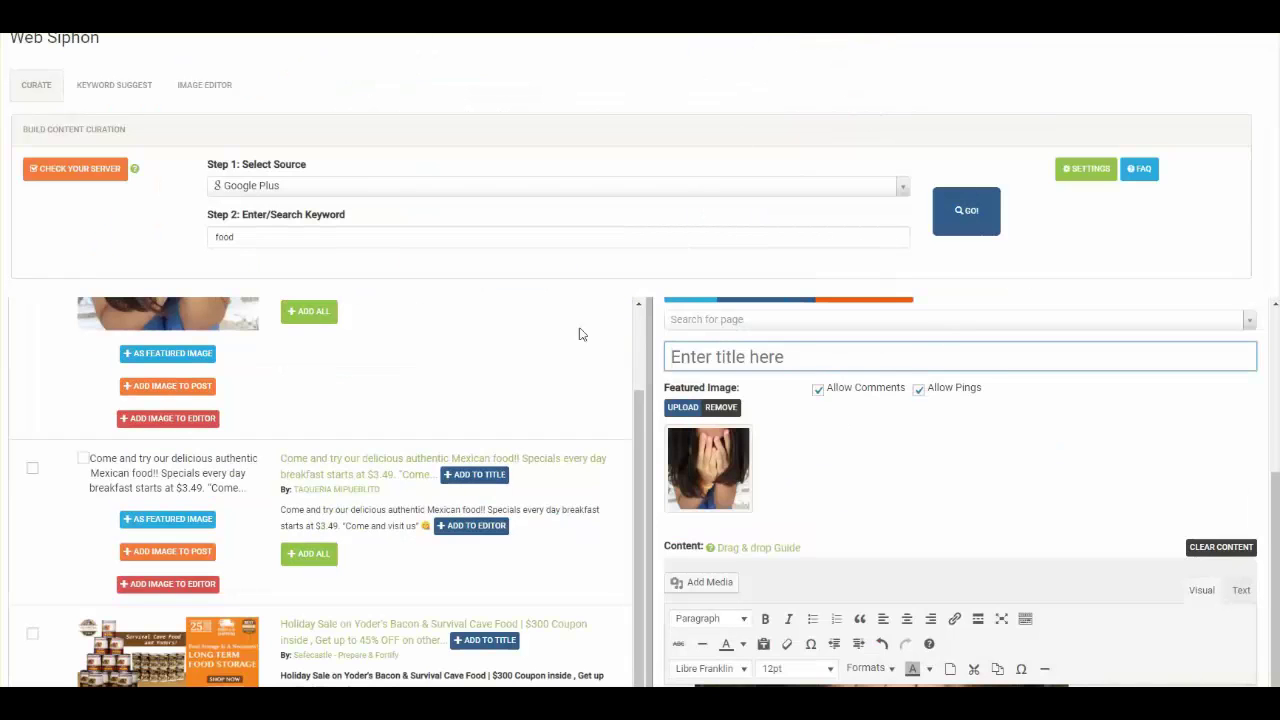
# - Add the Food for Thought headline as title and save and publish the post
pyautogui.scroll(2, 582, 334)
pyautogui.click(561, 371)
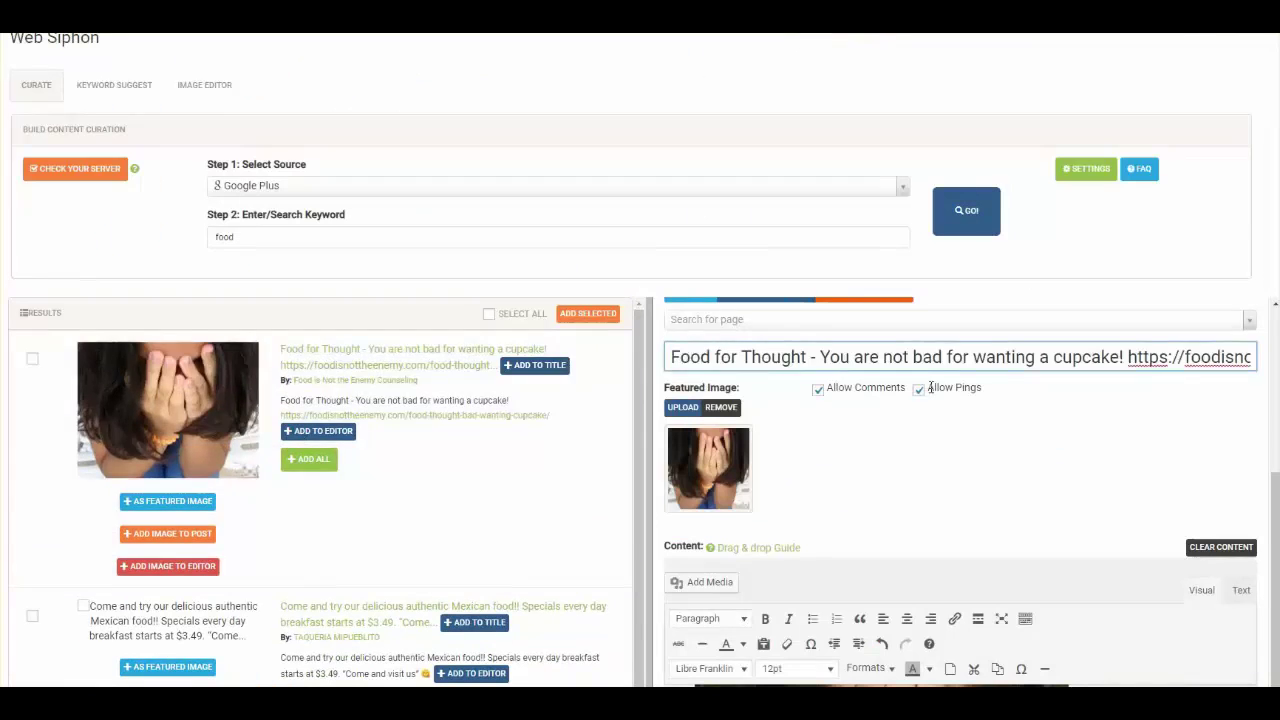
pyautogui.scroll(-5, 920, 413)
pyautogui.click(932, 603)
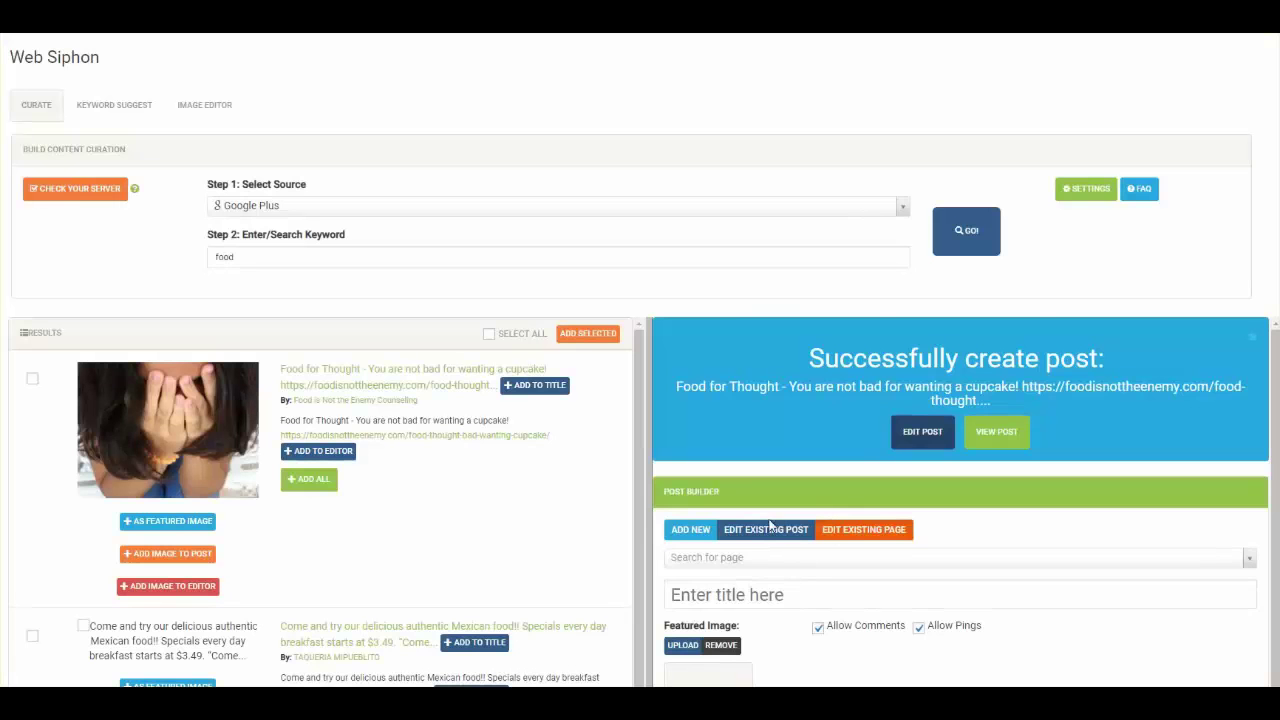
# - Load the already published Food for Thought post for editing
pyautogui.click(767, 385)
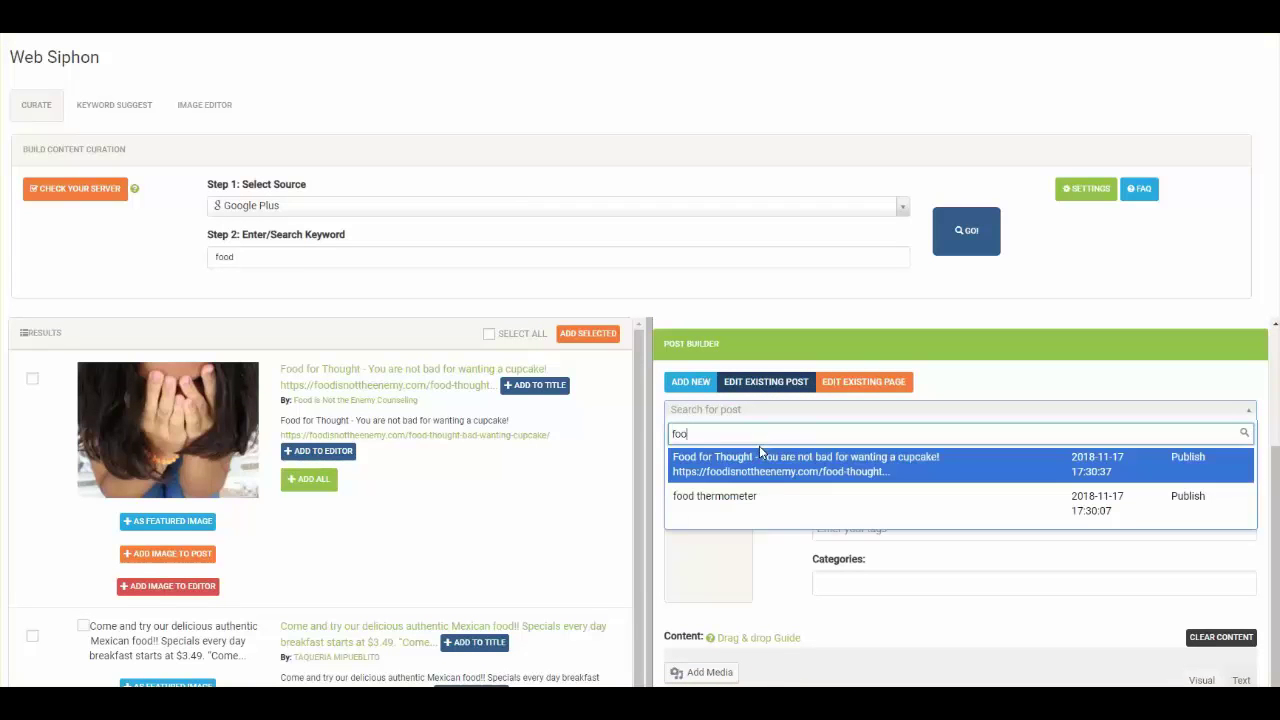
pyautogui.click(759, 453)
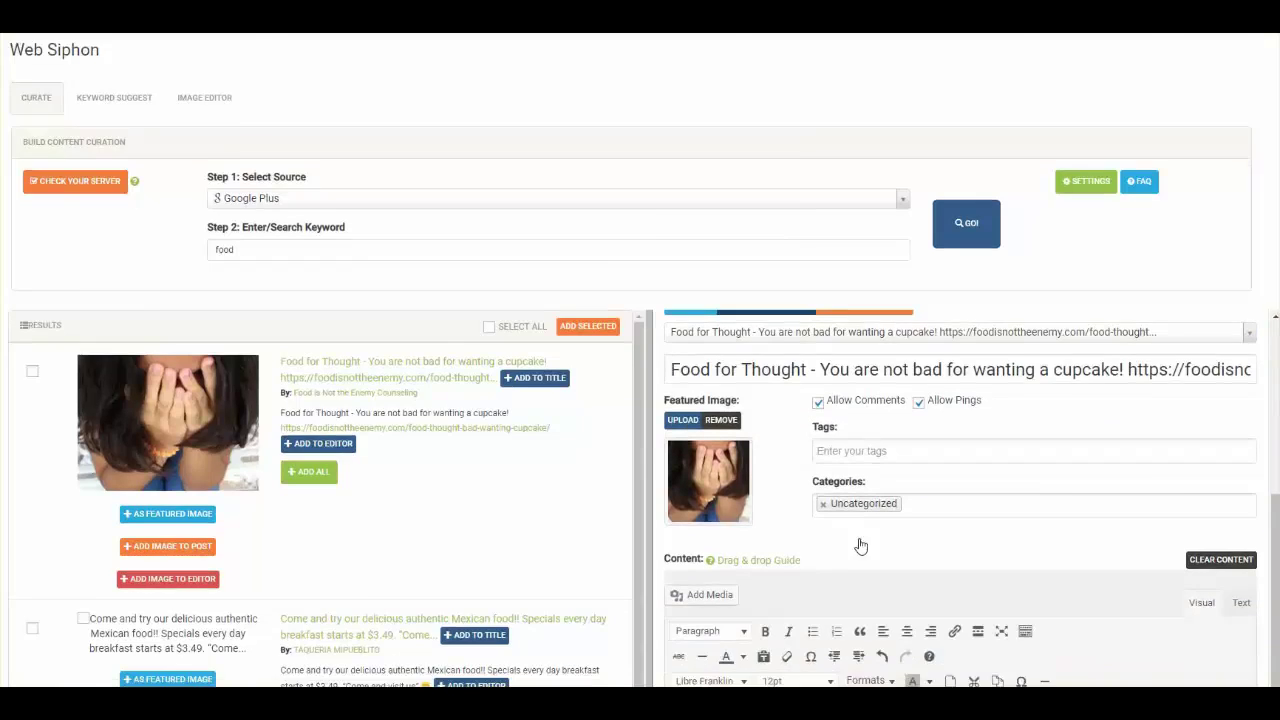
pyautogui.scroll(-4, 860, 538)
pyautogui.scroll(2, 870, 400)
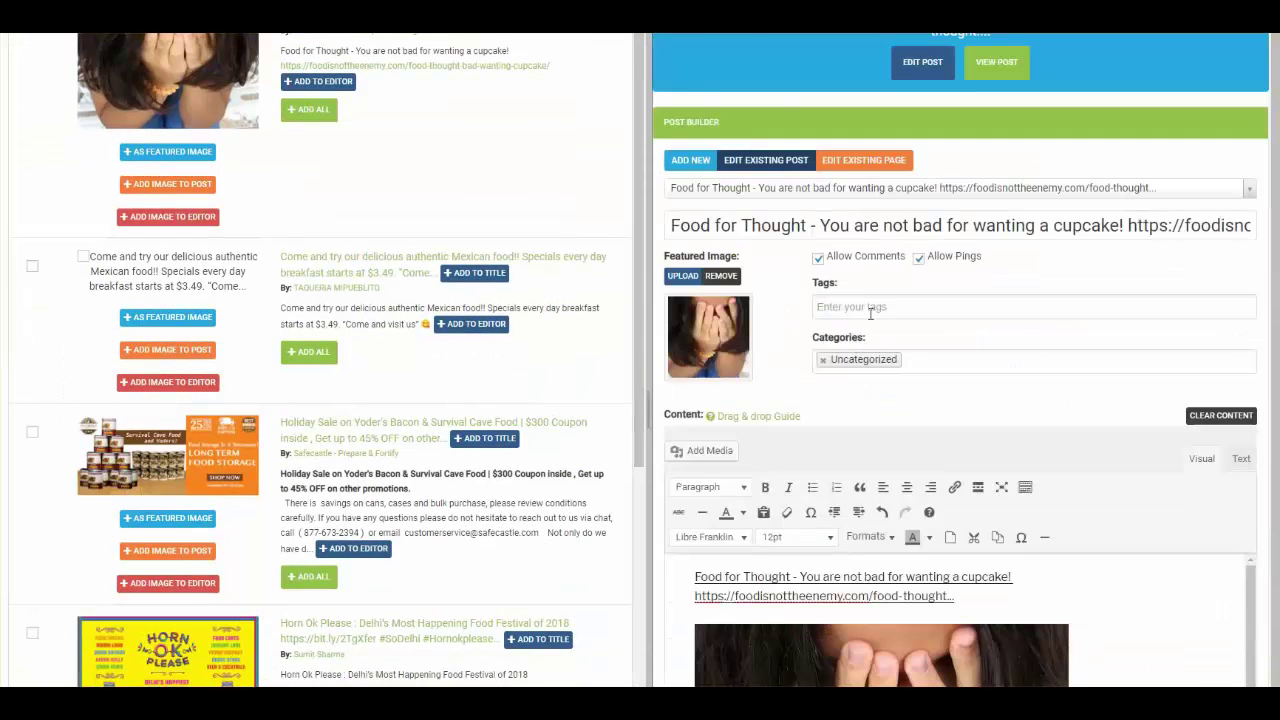
# - Trim the title to 'Food for Thought - You are not bad' and save and publish the post
pyautogui.moveTo(946, 225); pyautogui.dragTo(1256, 226)
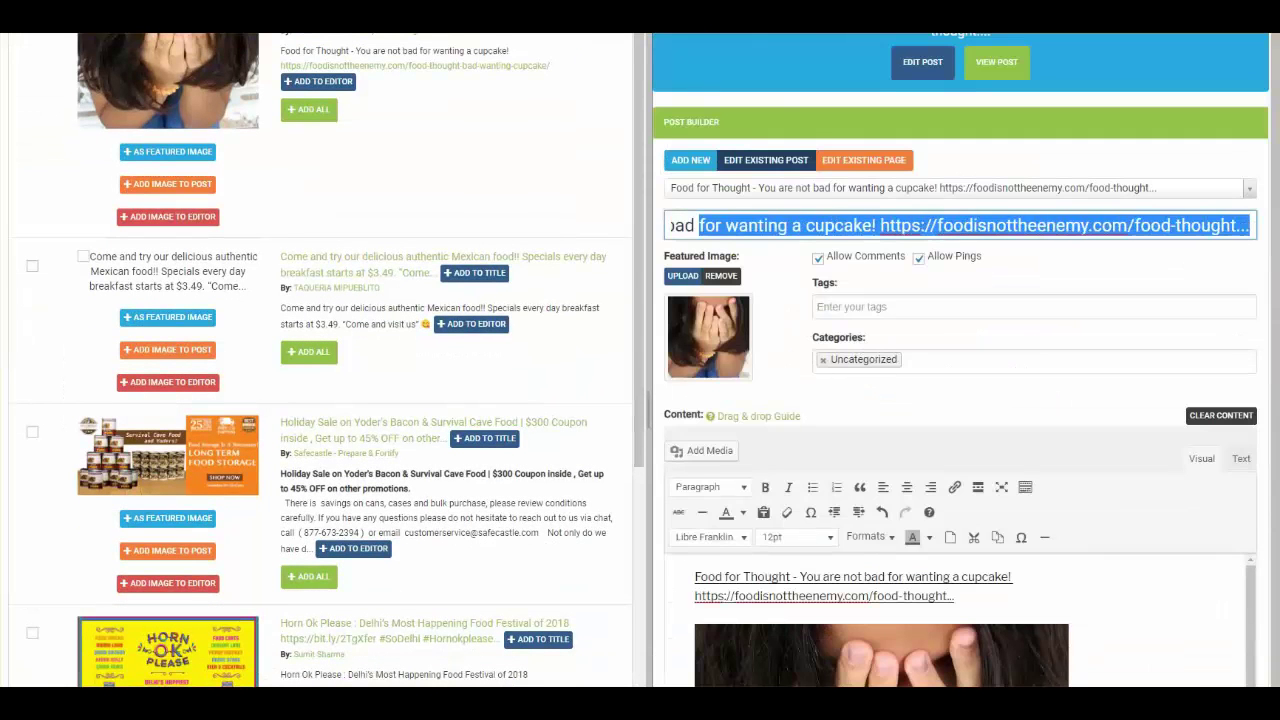
pyautogui.press('BackSpace')
pyautogui.scroll(-2, 930, 290)
pyautogui.scroll(2, 934, 326)
pyautogui.scroll(-2, 938, 348)
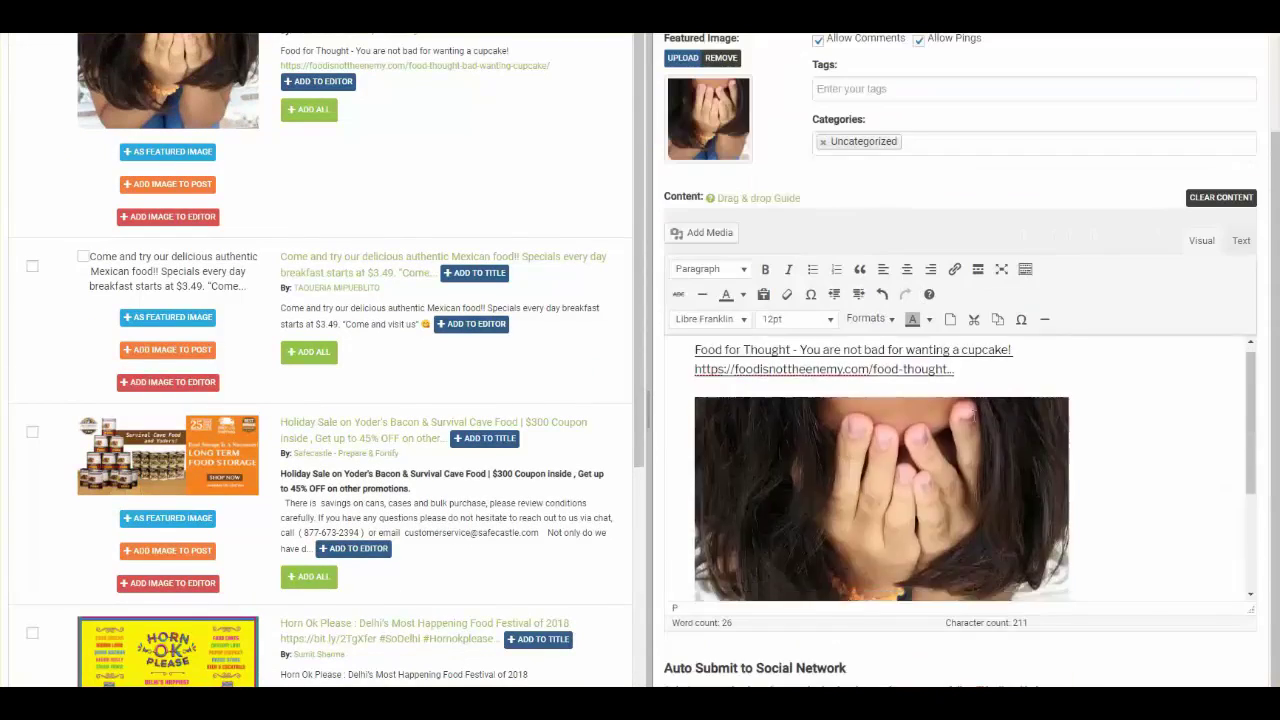
pyautogui.scroll(-2, 1033, 588)
pyautogui.click(958, 595)
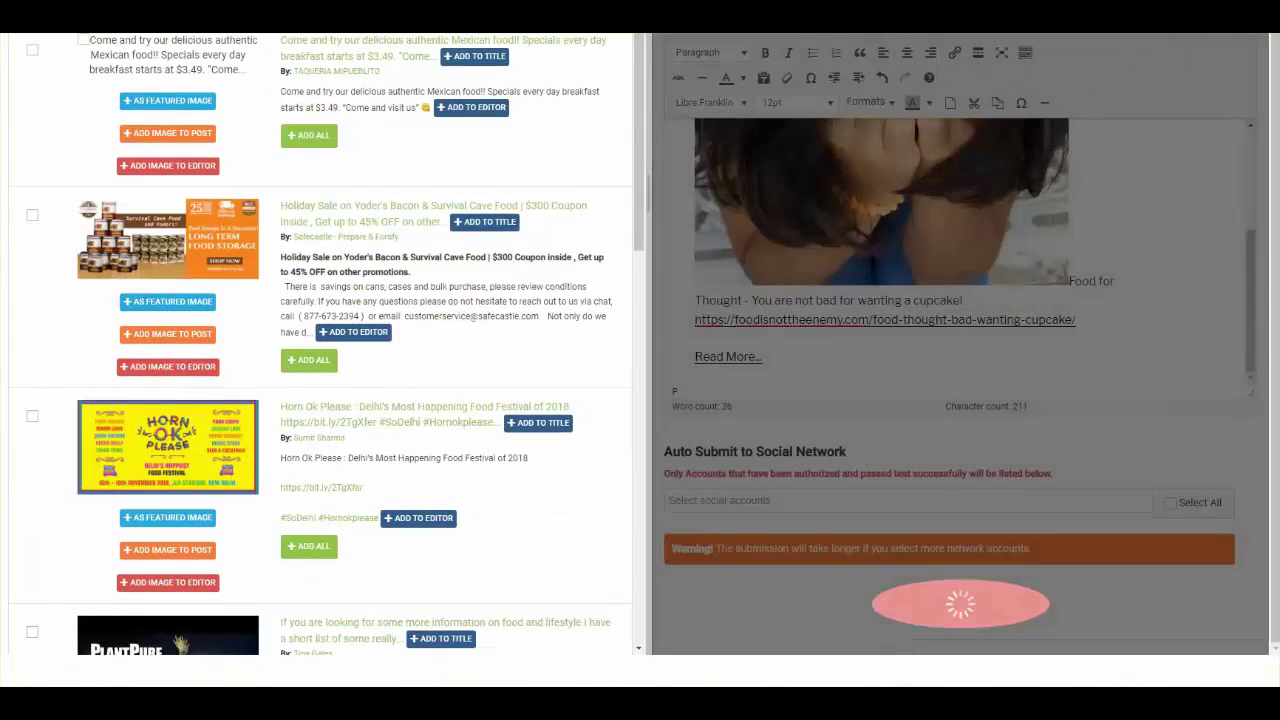
pyautogui.scroll(-5, 478, 503)
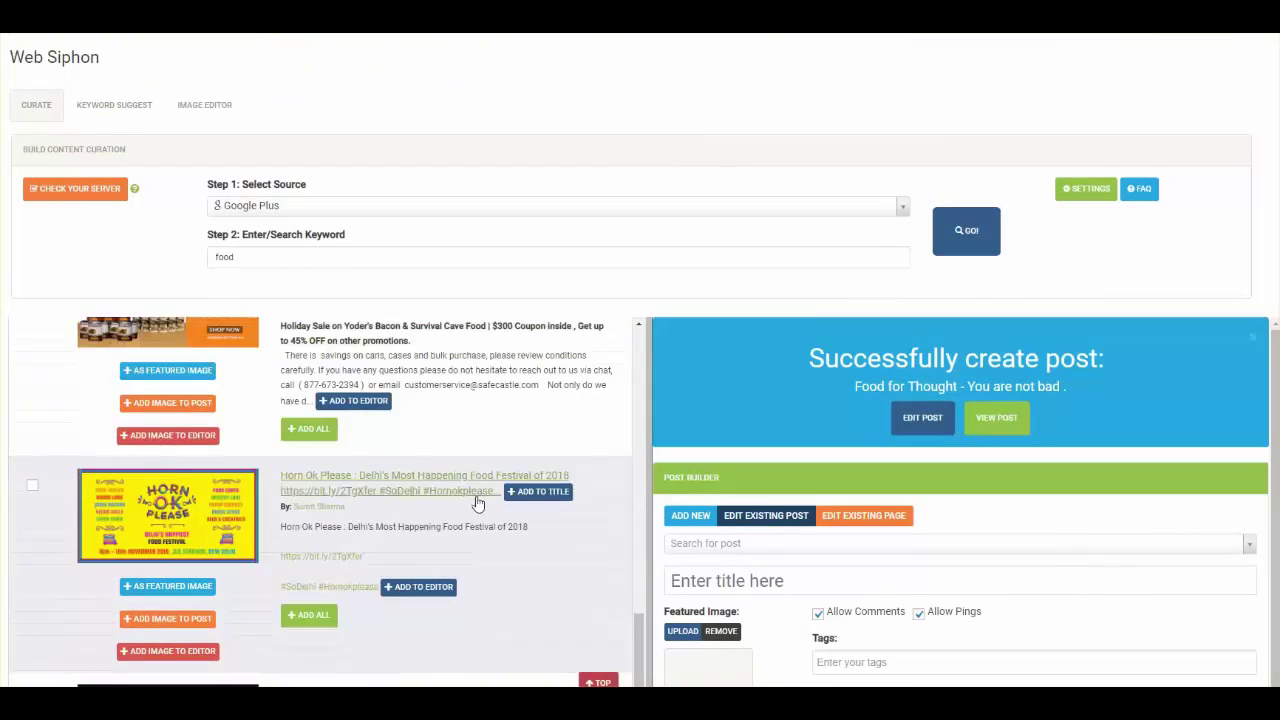
pyautogui.scroll(-3, 478, 503)
pyautogui.scroll(-5, 966, 566)
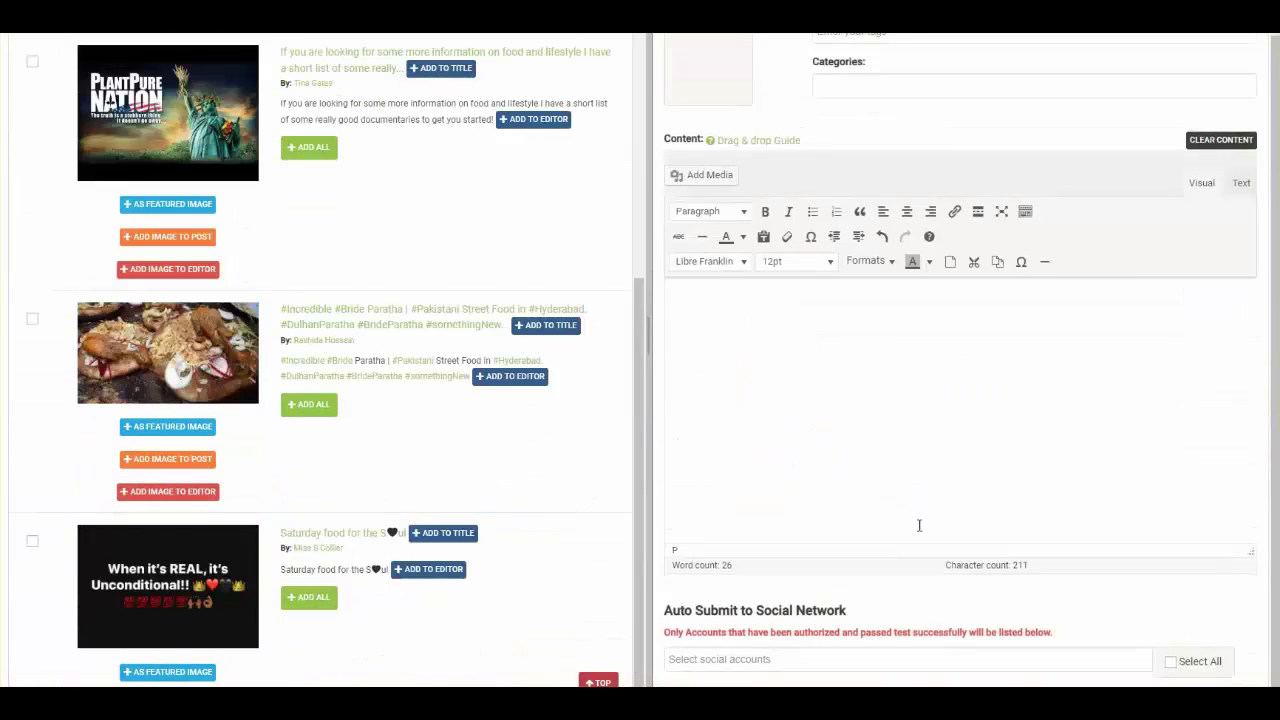
pyautogui.scroll(5, 919, 525)
# - Load the Food for Thought post and start a new paragraph below its link
pyautogui.click(729, 400)
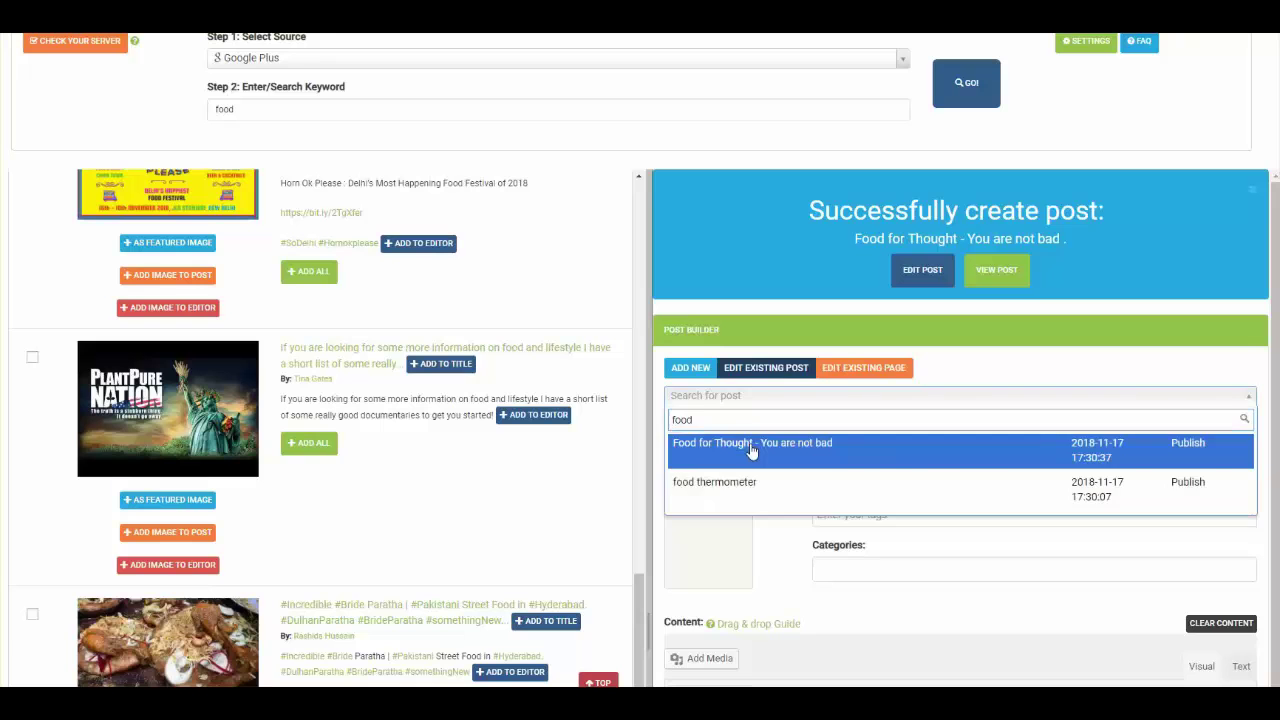
pyautogui.click(750, 445)
pyautogui.scroll(-4, 900, 430)
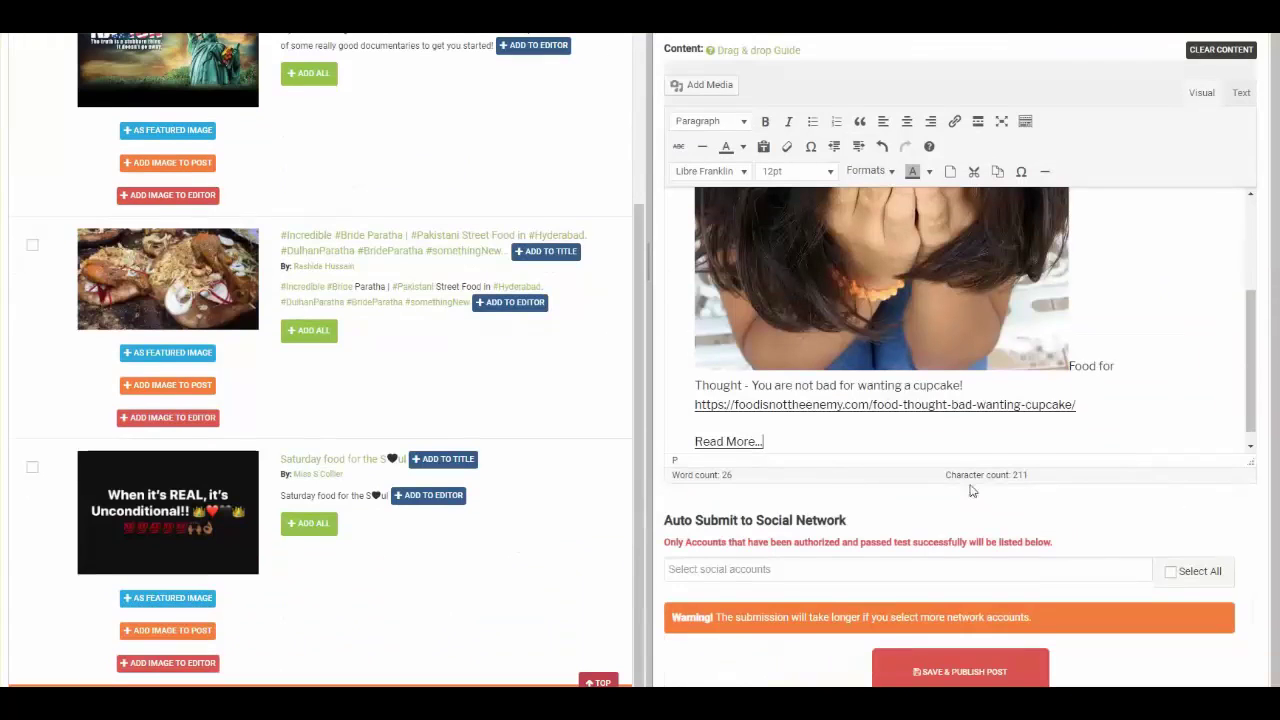
pyautogui.click(1091, 394)
pyautogui.press('Return')
pyautogui.scroll(3, 74, 178)
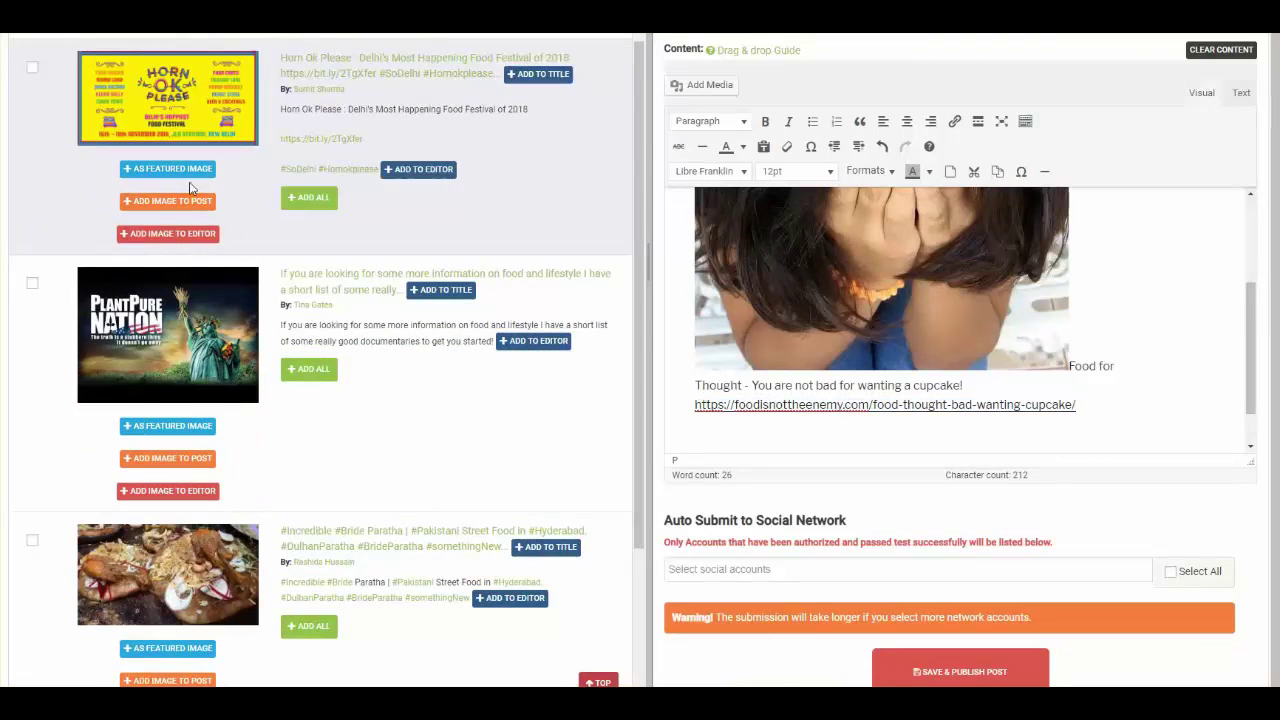
# - Insert the Horn Ok Please festival poster into the post content
pyautogui.click(185, 213)
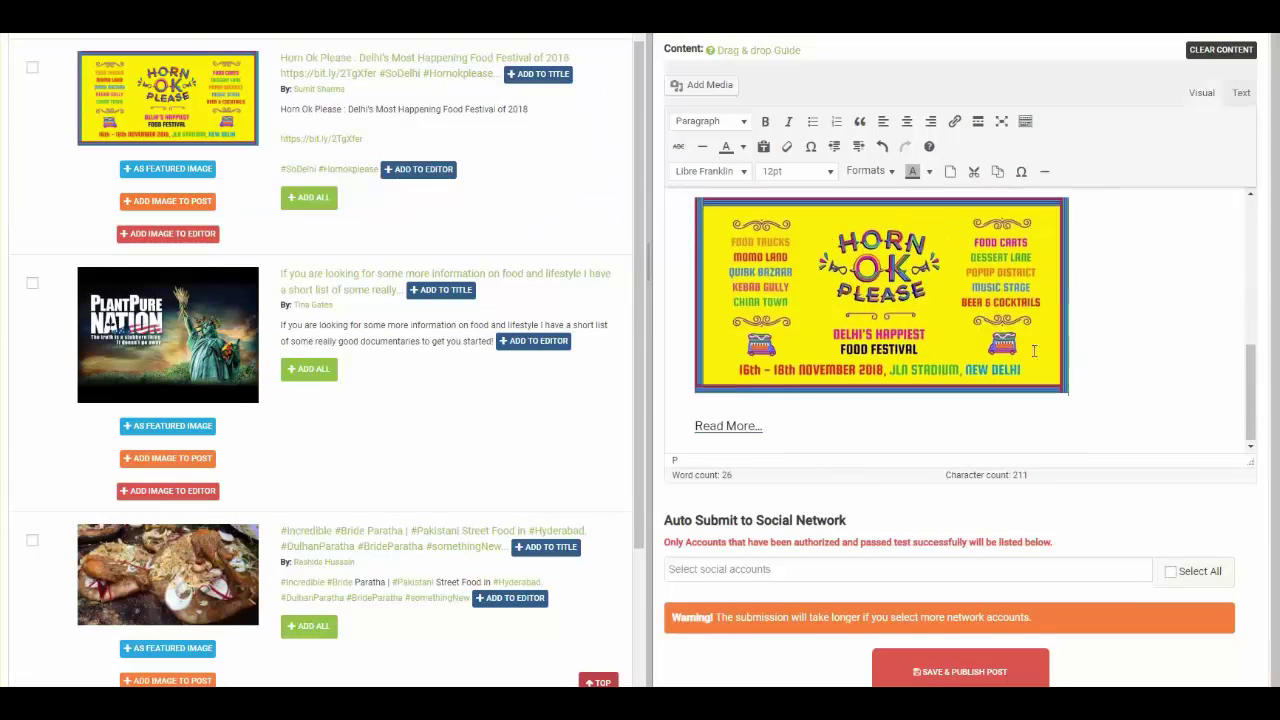
pyautogui.scroll(-1, 1083, 378)
pyautogui.scroll(5, 1079, 371)
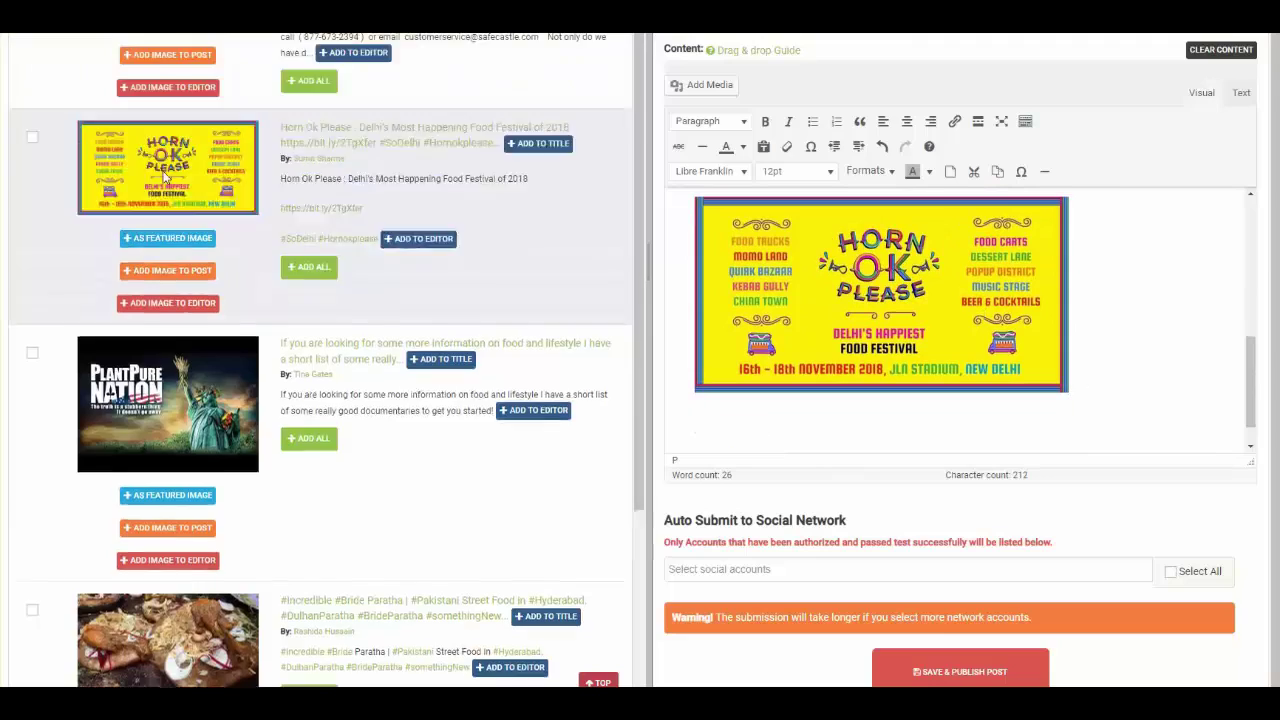
pyautogui.scroll(-3, 1013, 486)
pyautogui.scroll(3, 1013, 486)
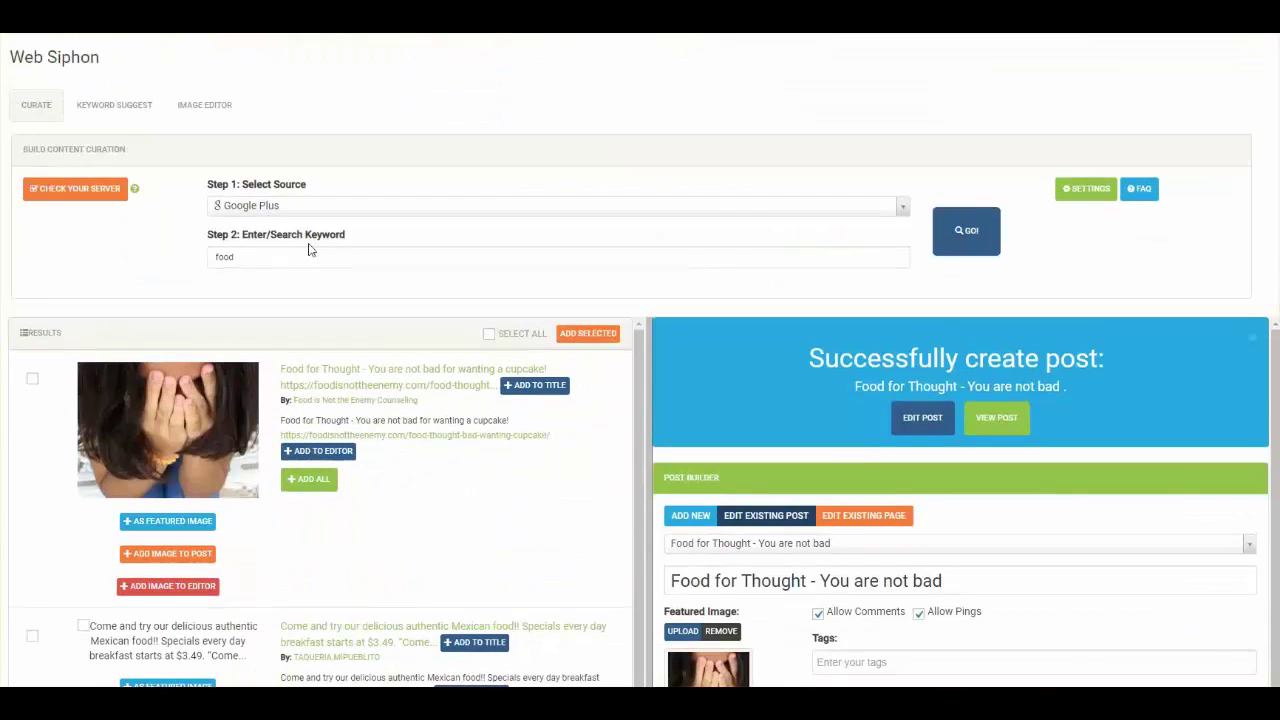
# - Search YouTube as the content source for 'food' videos
pyautogui.click(309, 252)
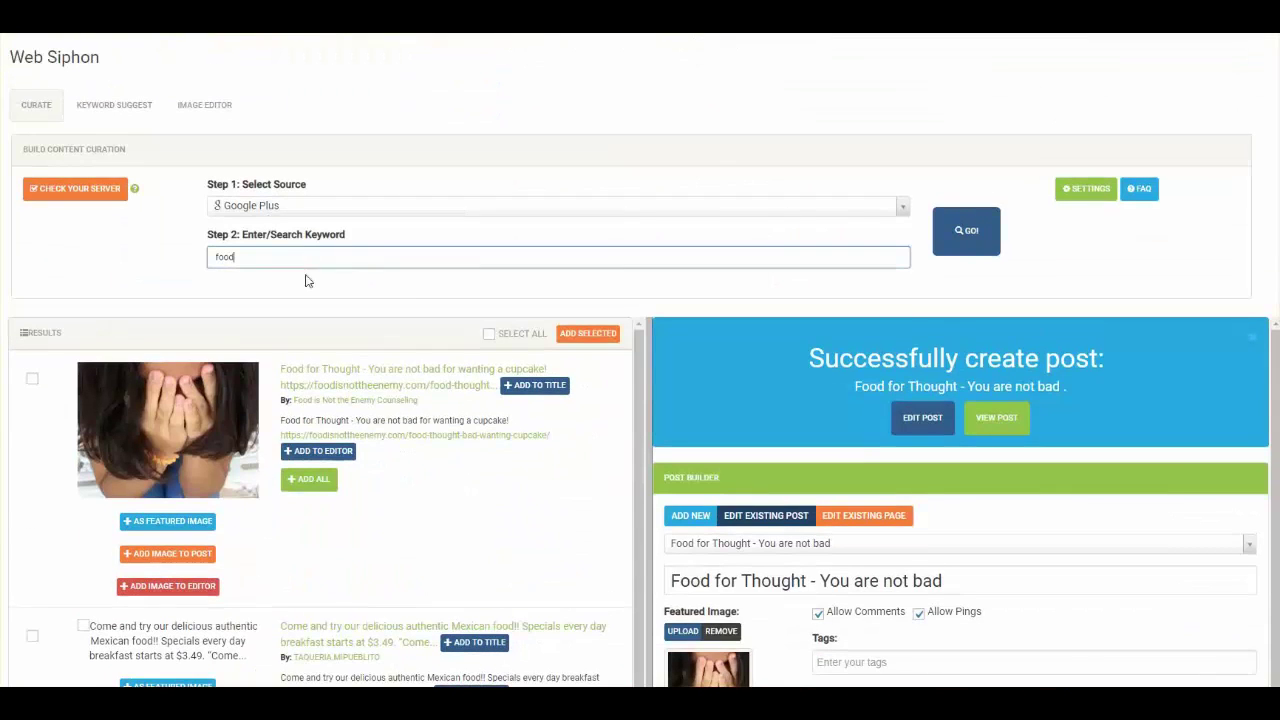
pyautogui.click(812, 212)
pyautogui.scroll(-10, 609, 351)
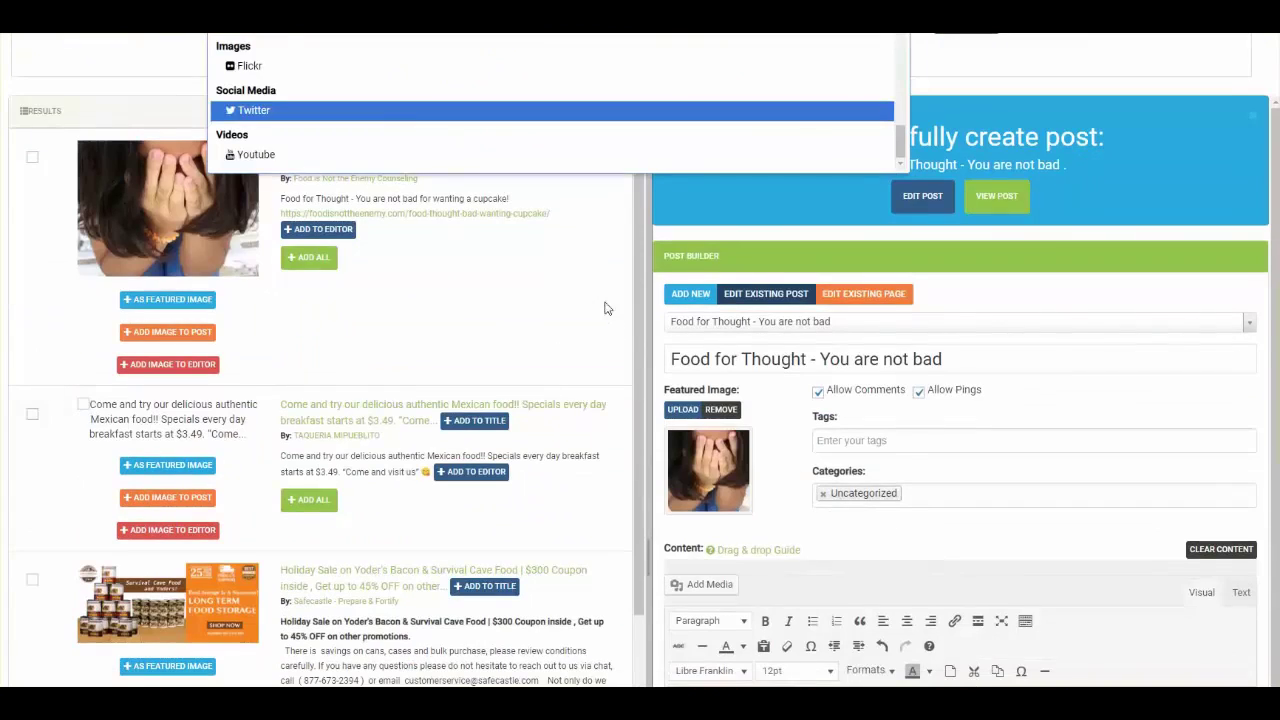
pyautogui.click(280, 154)
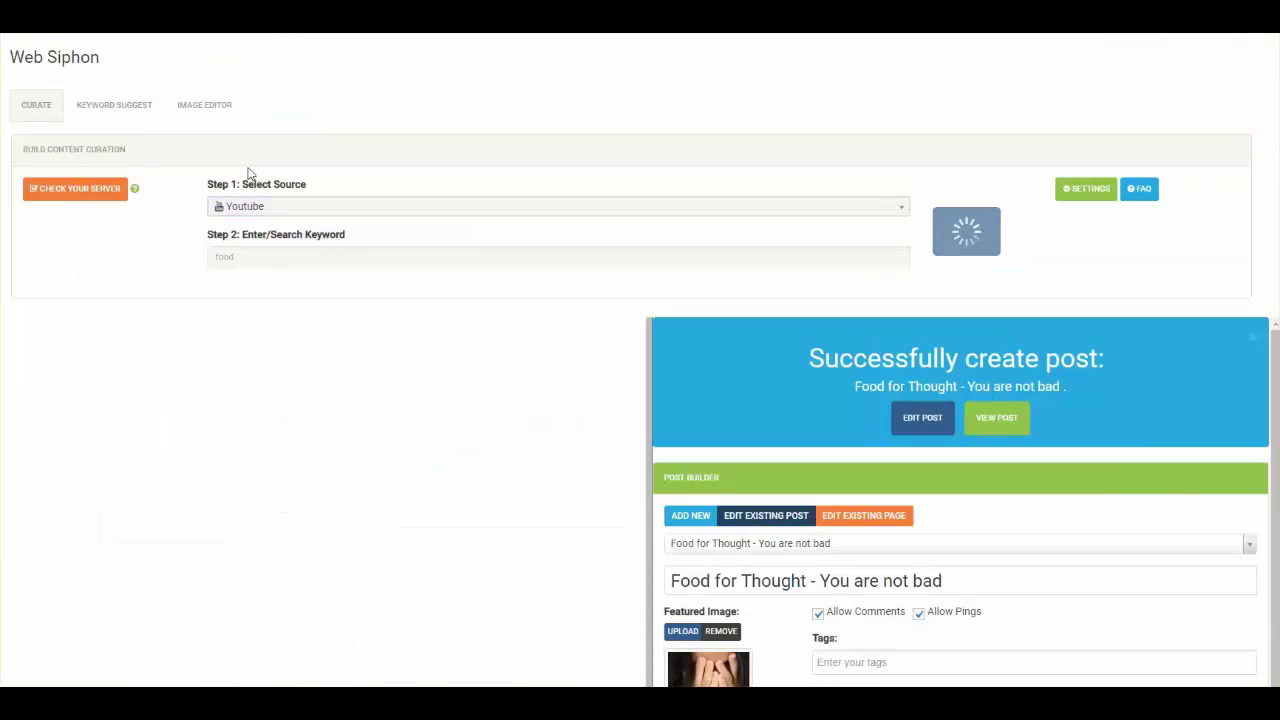
pyautogui.scroll(-4, 280, 397)
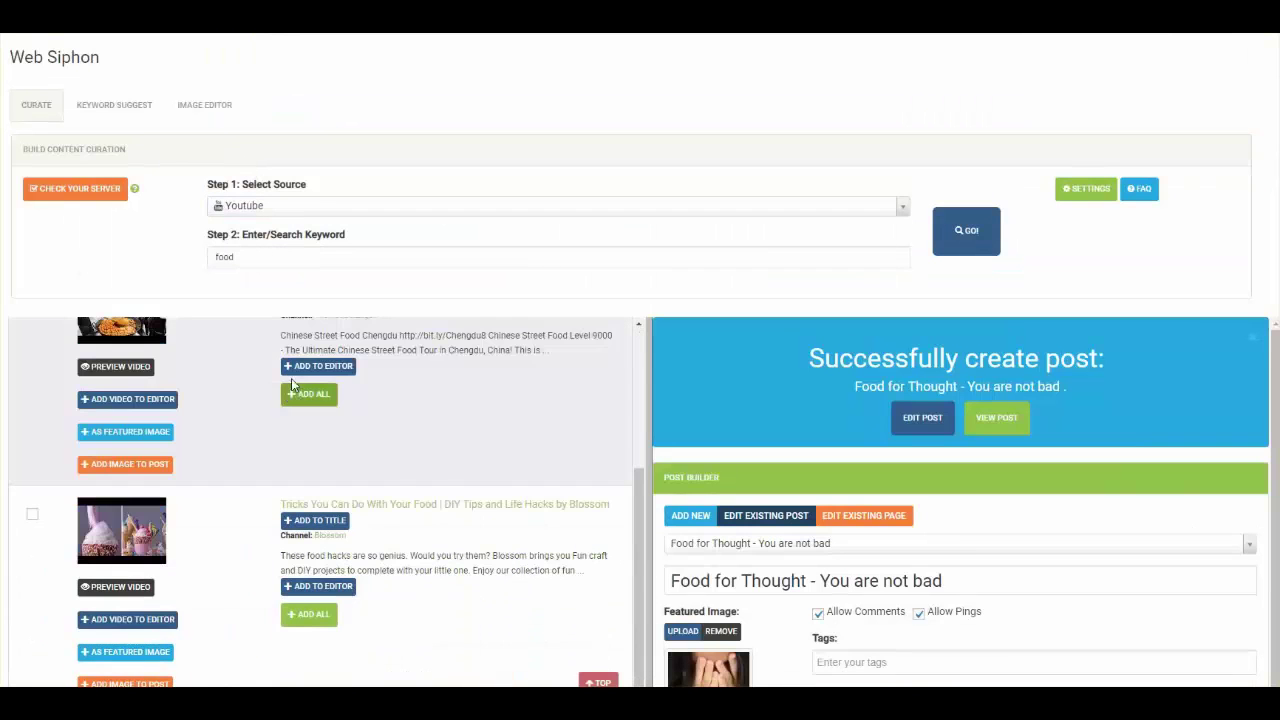
pyautogui.scroll(-6, 854, 543)
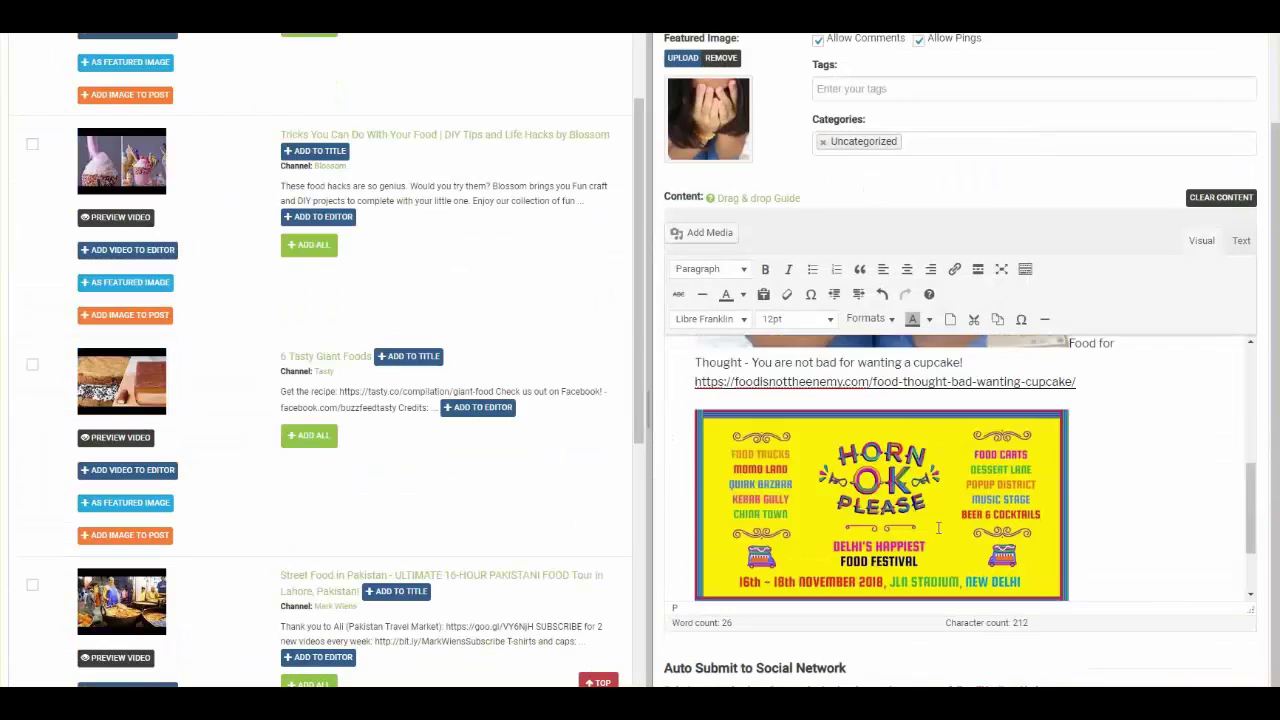
pyautogui.scroll(6, 938, 527)
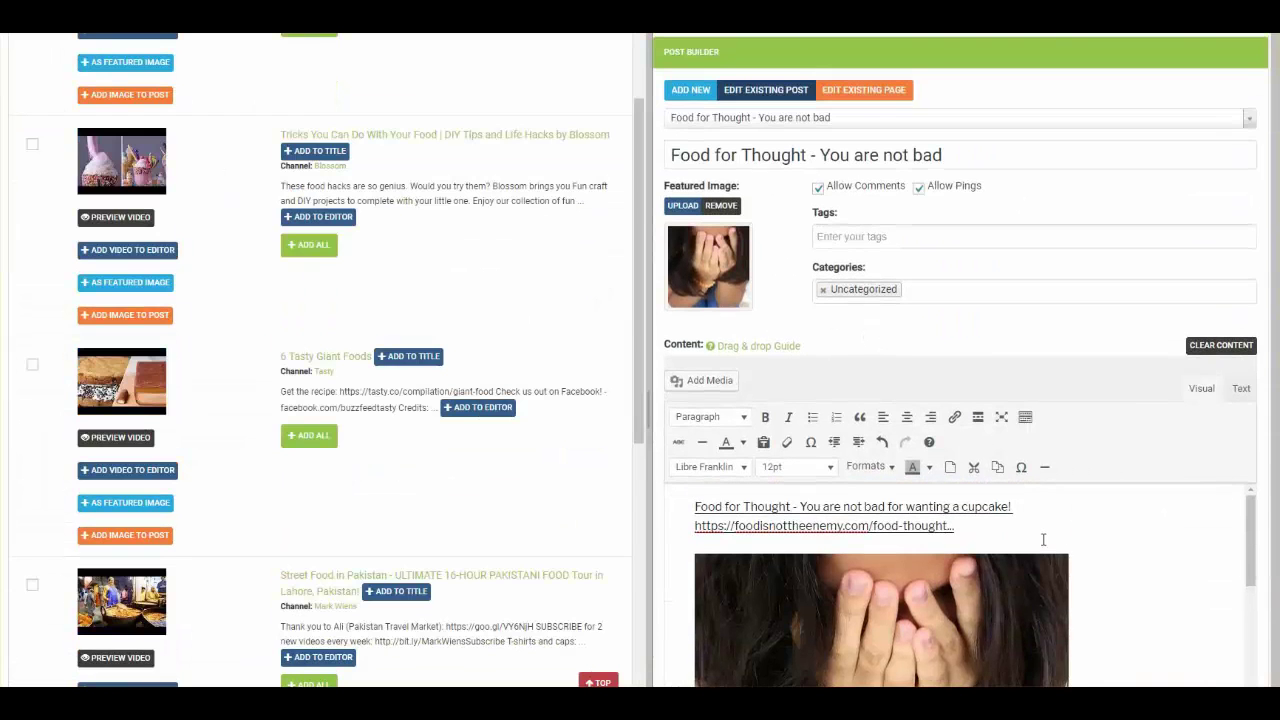
pyautogui.scroll(-5, 1043, 539)
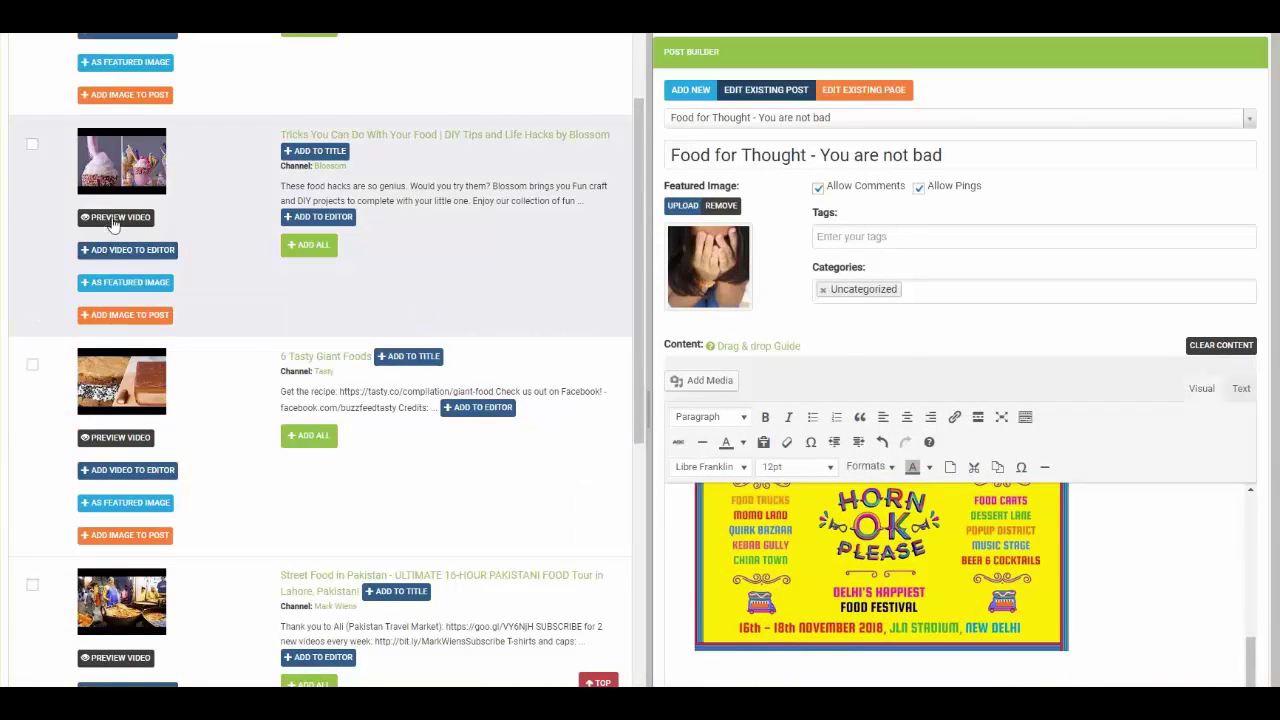
# - Preview Blossom's 'Tricks You Can Do With Your Food' video and add it to the editor
pyautogui.click(115, 218)
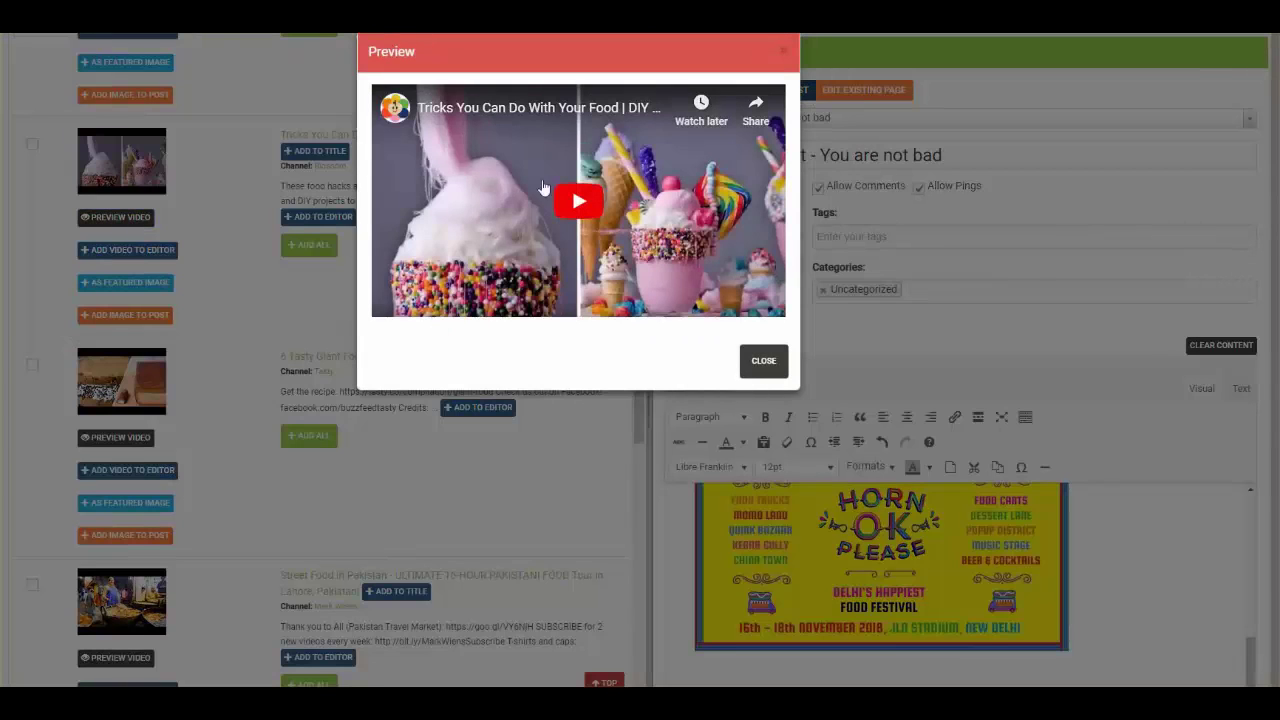
pyautogui.click(567, 194)
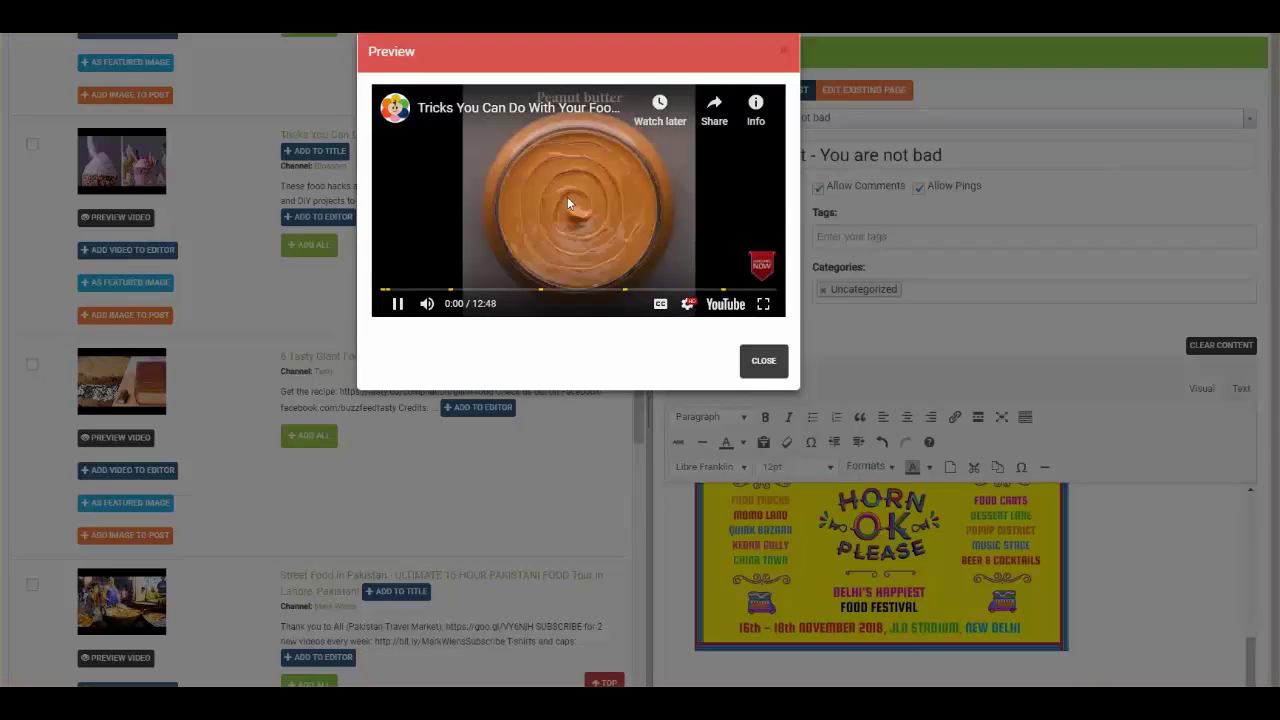
pyautogui.click(760, 360)
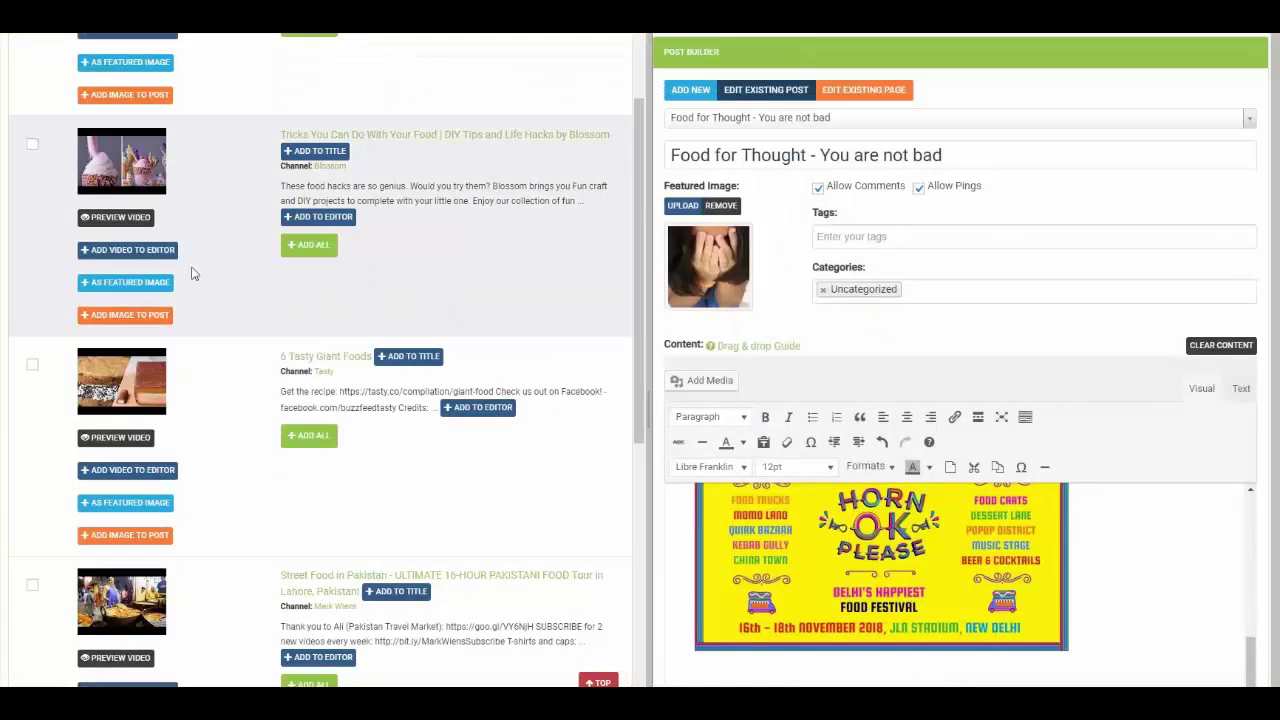
pyautogui.click(128, 250)
pyautogui.scroll(-1, 1077, 614)
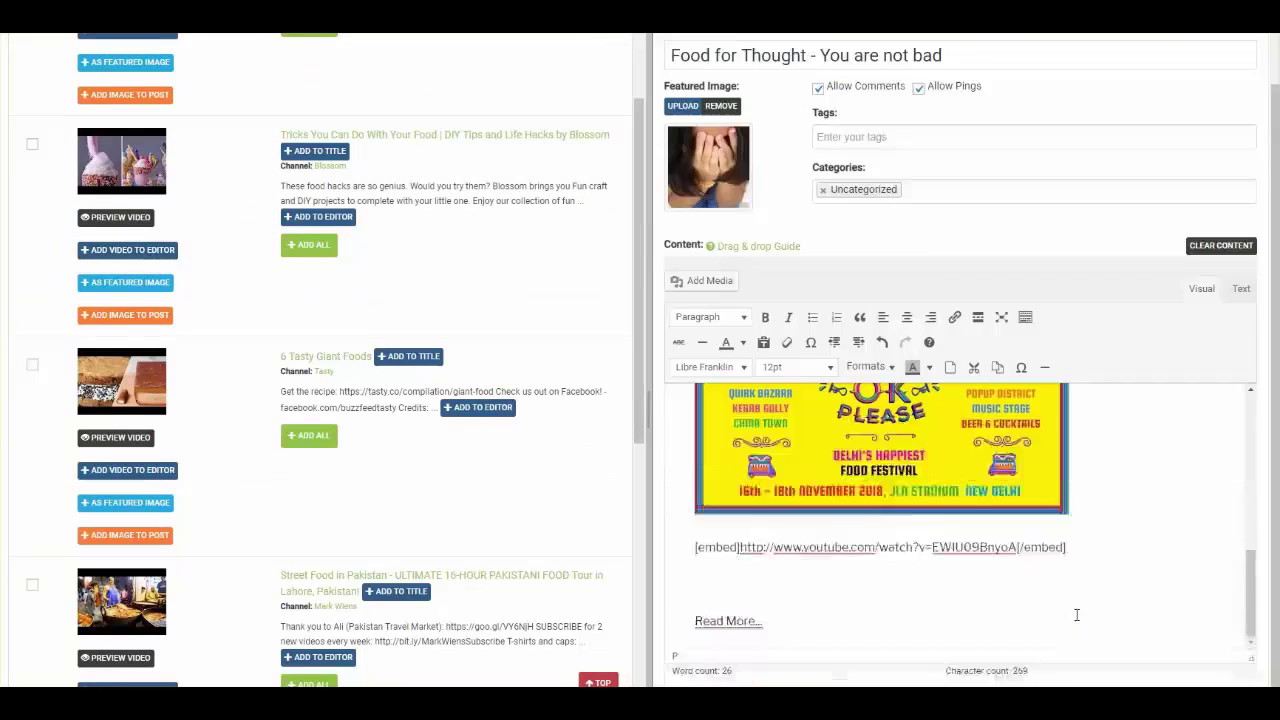
pyautogui.scroll(-3, 1077, 614)
# - Republish the post, then play and pause its embedded food-tricks video on the demo site
pyautogui.click(987, 594)
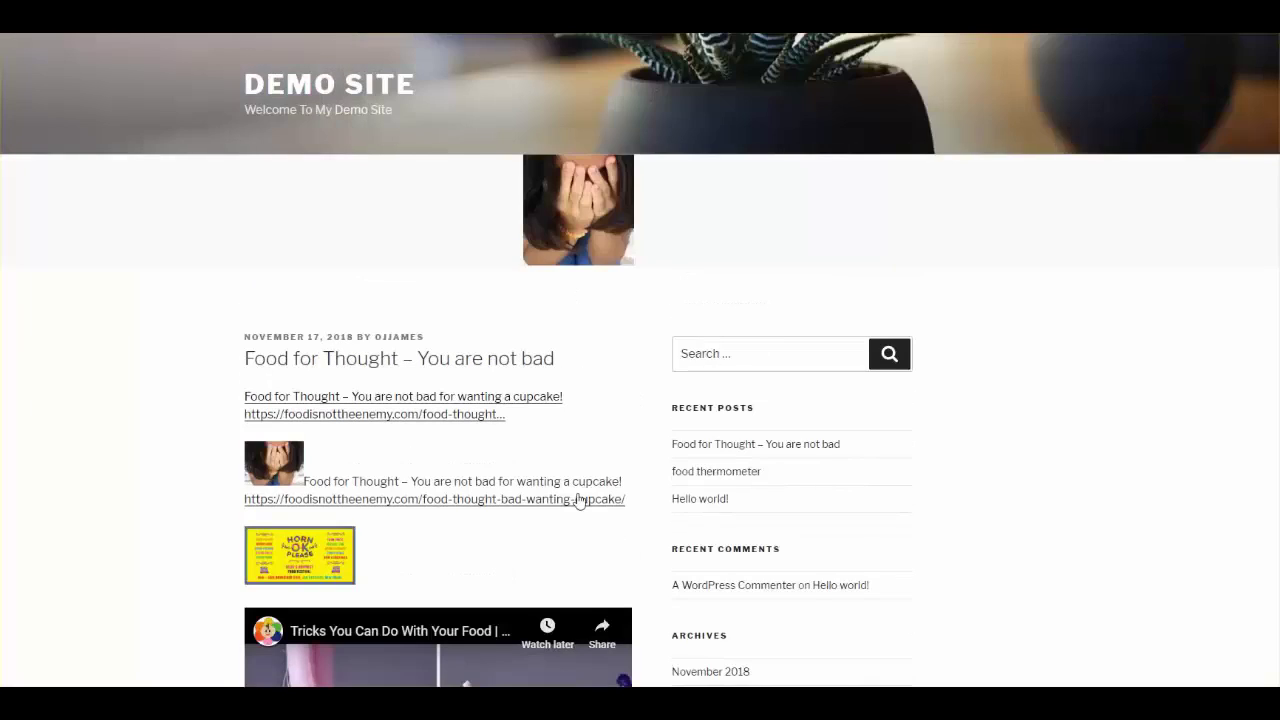
pyautogui.scroll(-3, 511, 452)
pyautogui.click(440, 391)
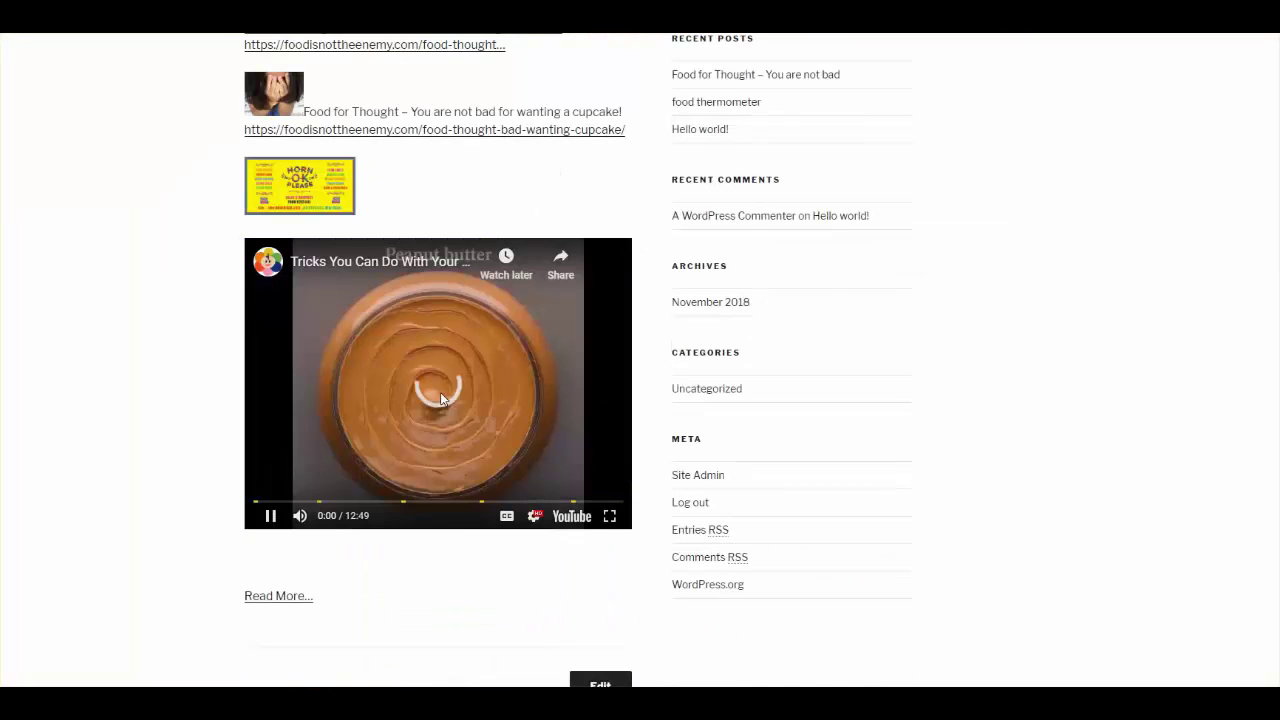
pyautogui.click(417, 383)
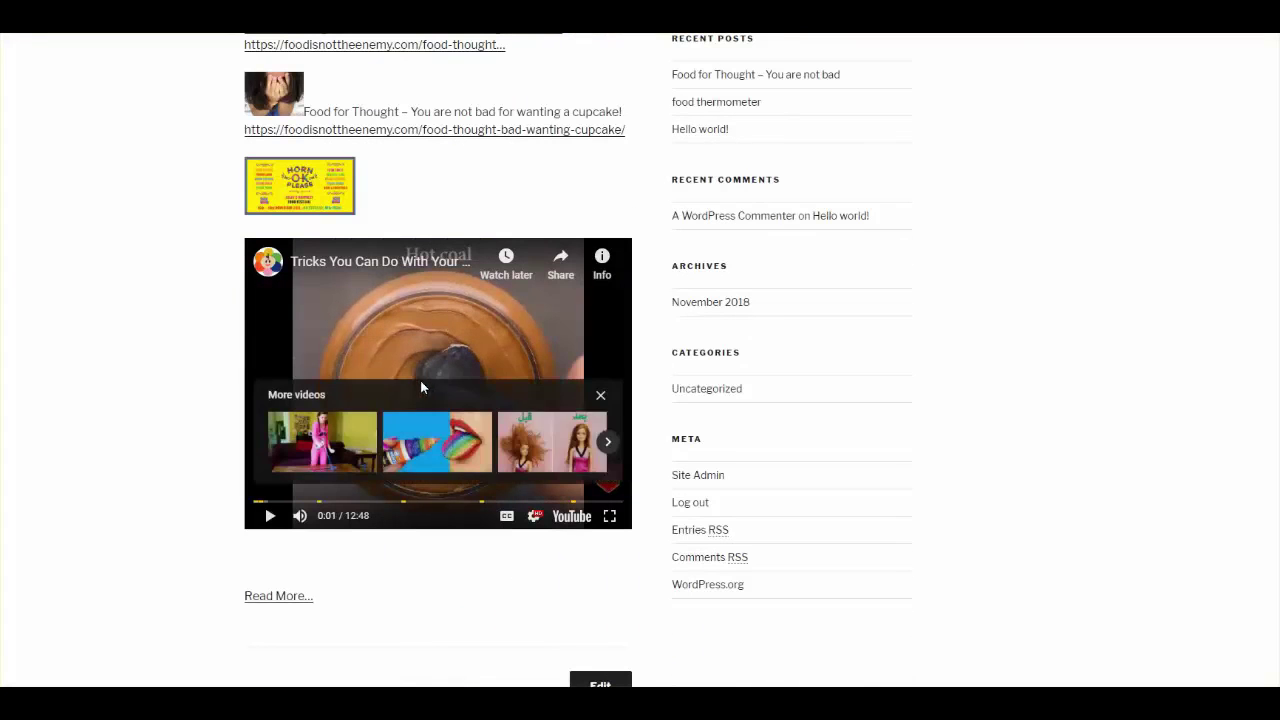
pyautogui.click(600, 397)
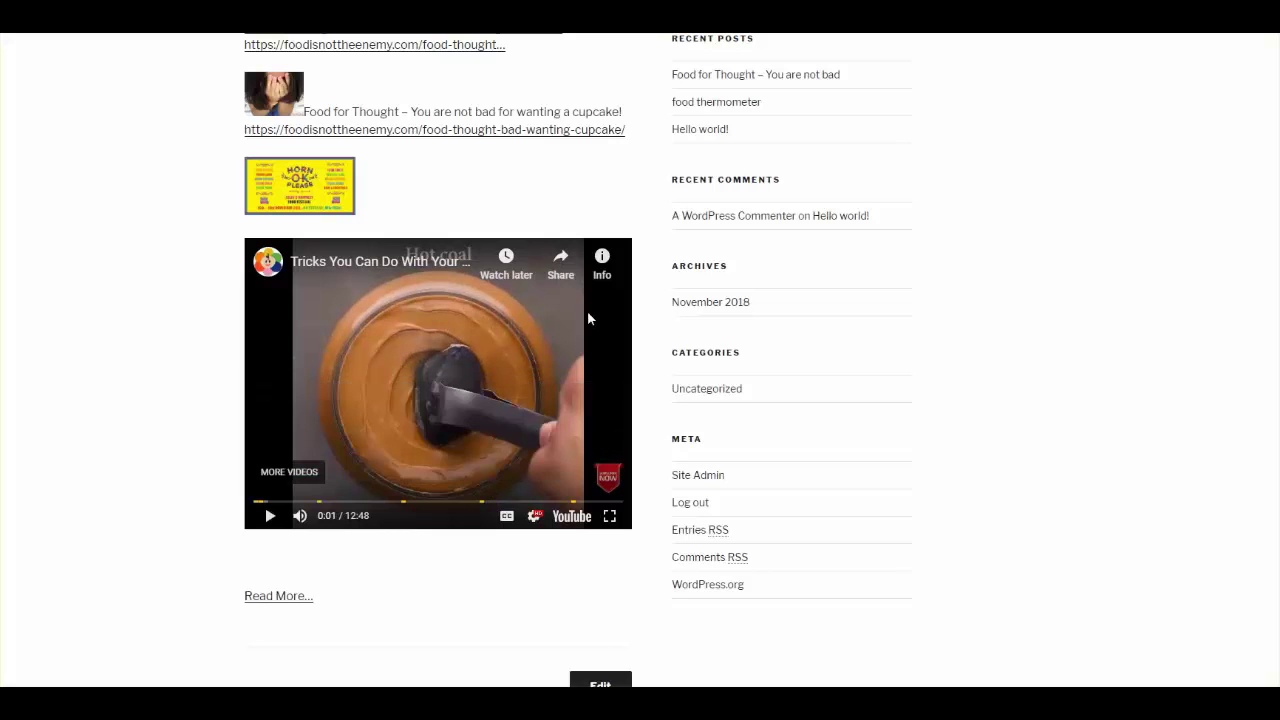
pyautogui.scroll(5, 589, 332)
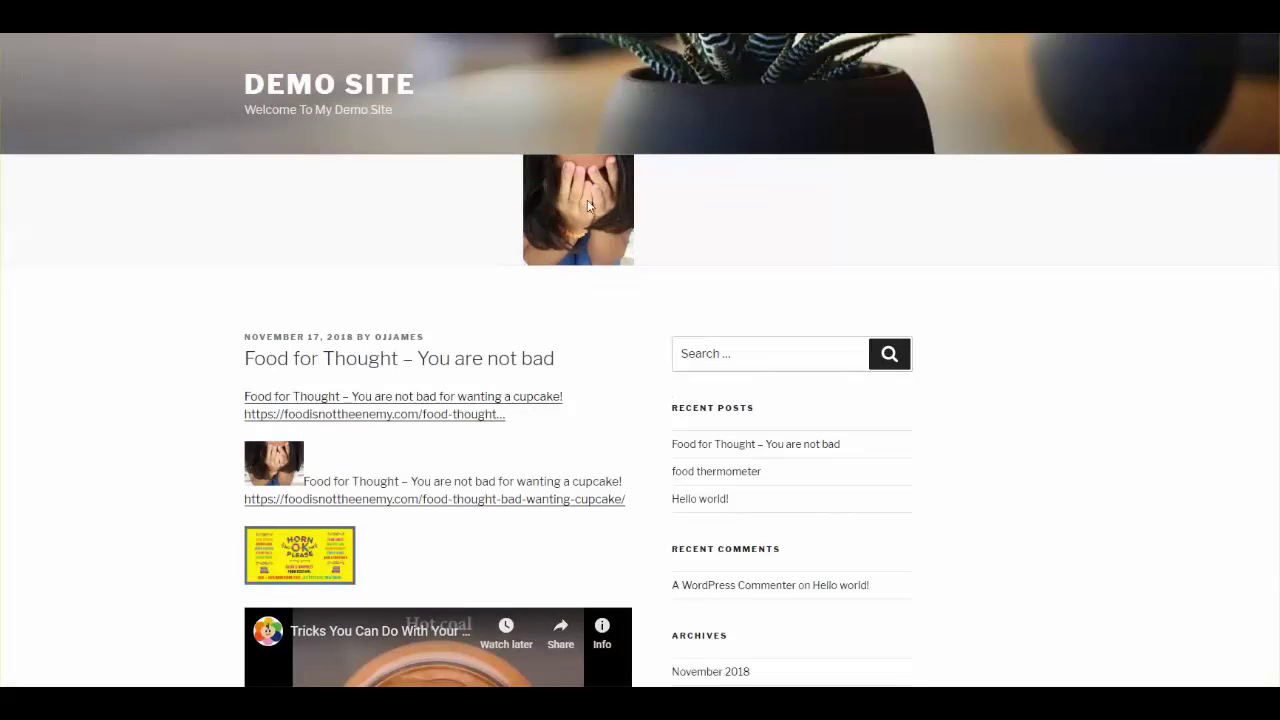